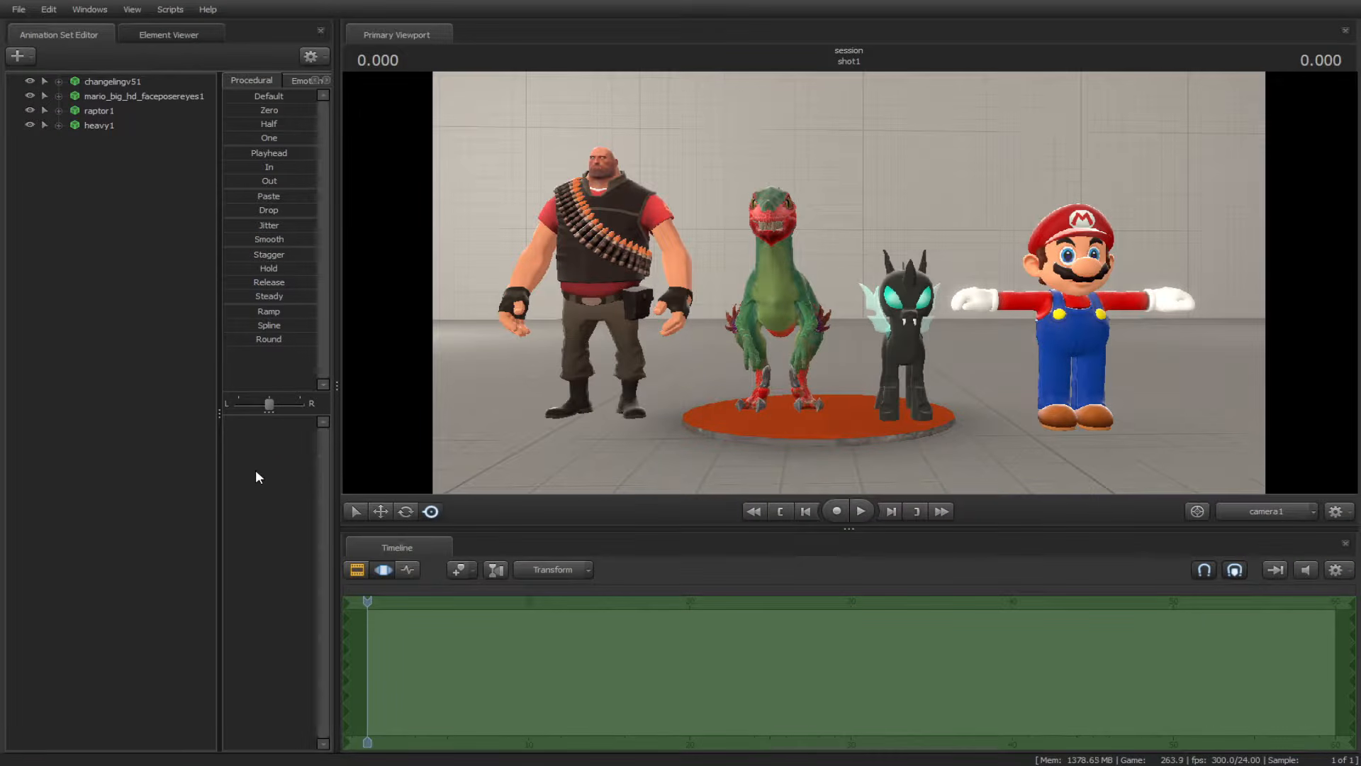
Step: Apply the rig_biped_simple rig script to the heavy1 animation set
{"action": "key", "text": "ctrl"}
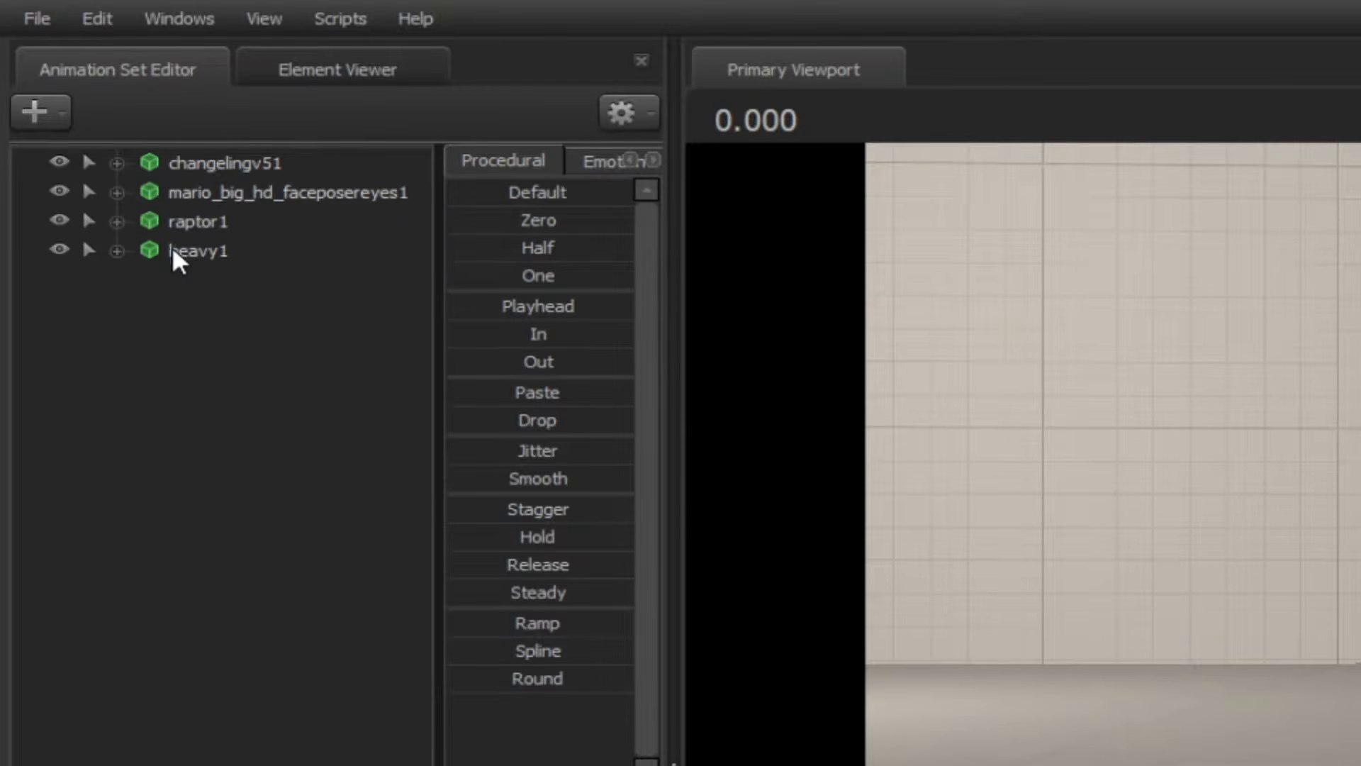
{"action": "left_click", "coordinate": [87, 125]}
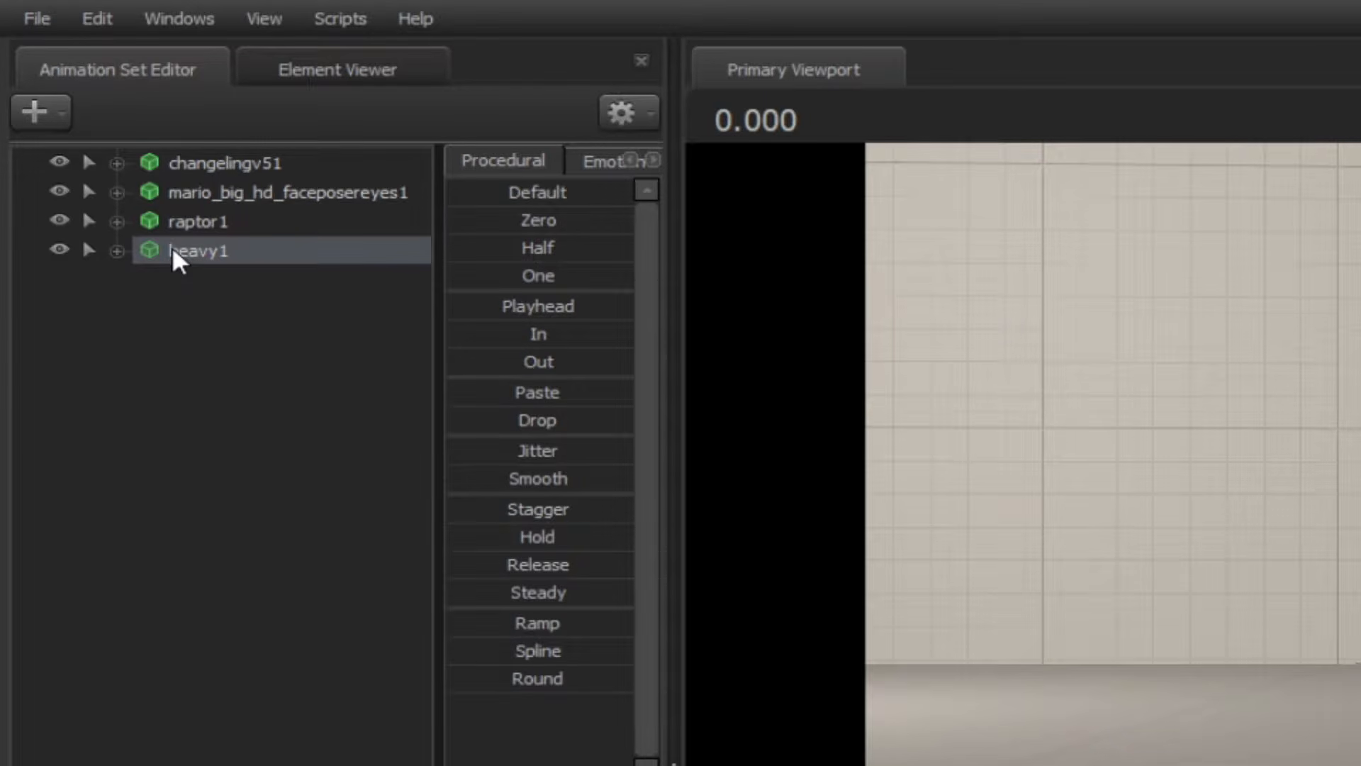
{"action": "right_click", "coordinate": [173, 257]}
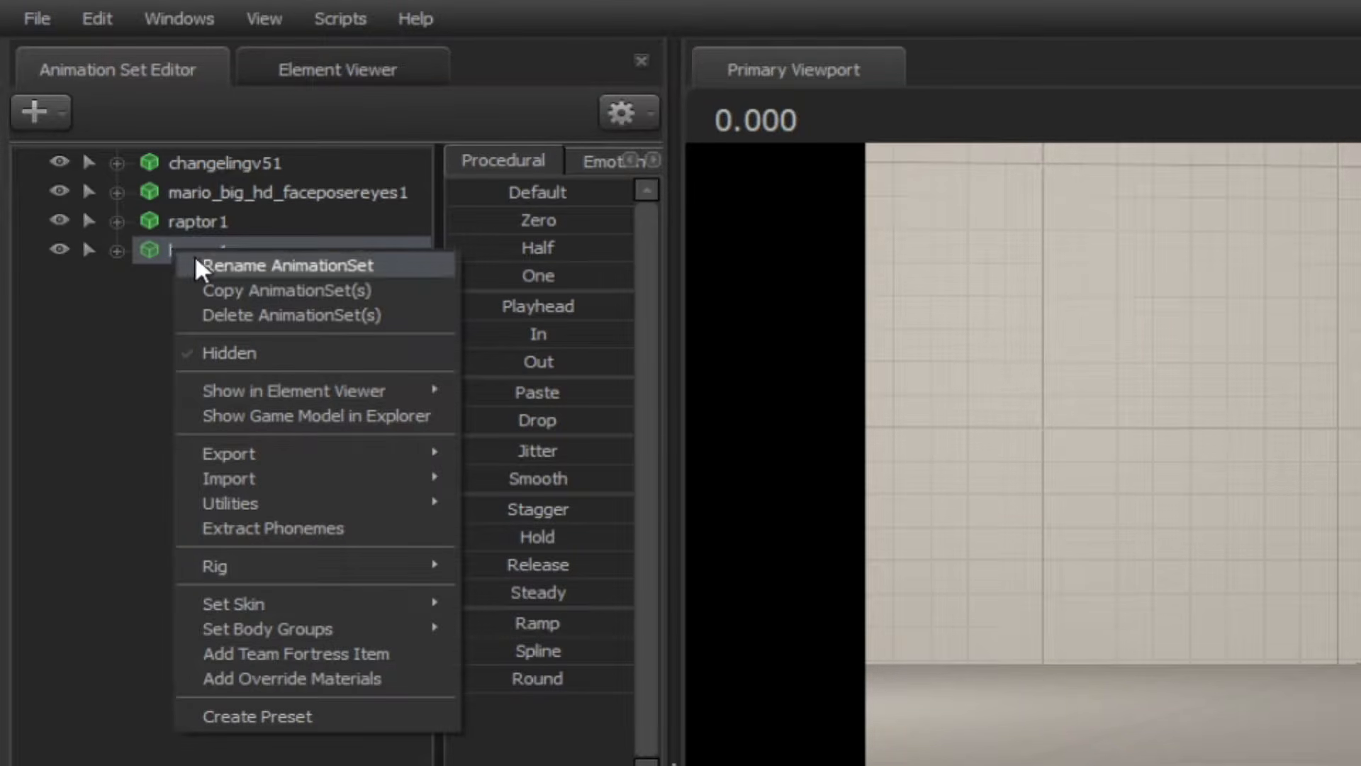
{"action": "mouse_move", "coordinate": [372, 576]}
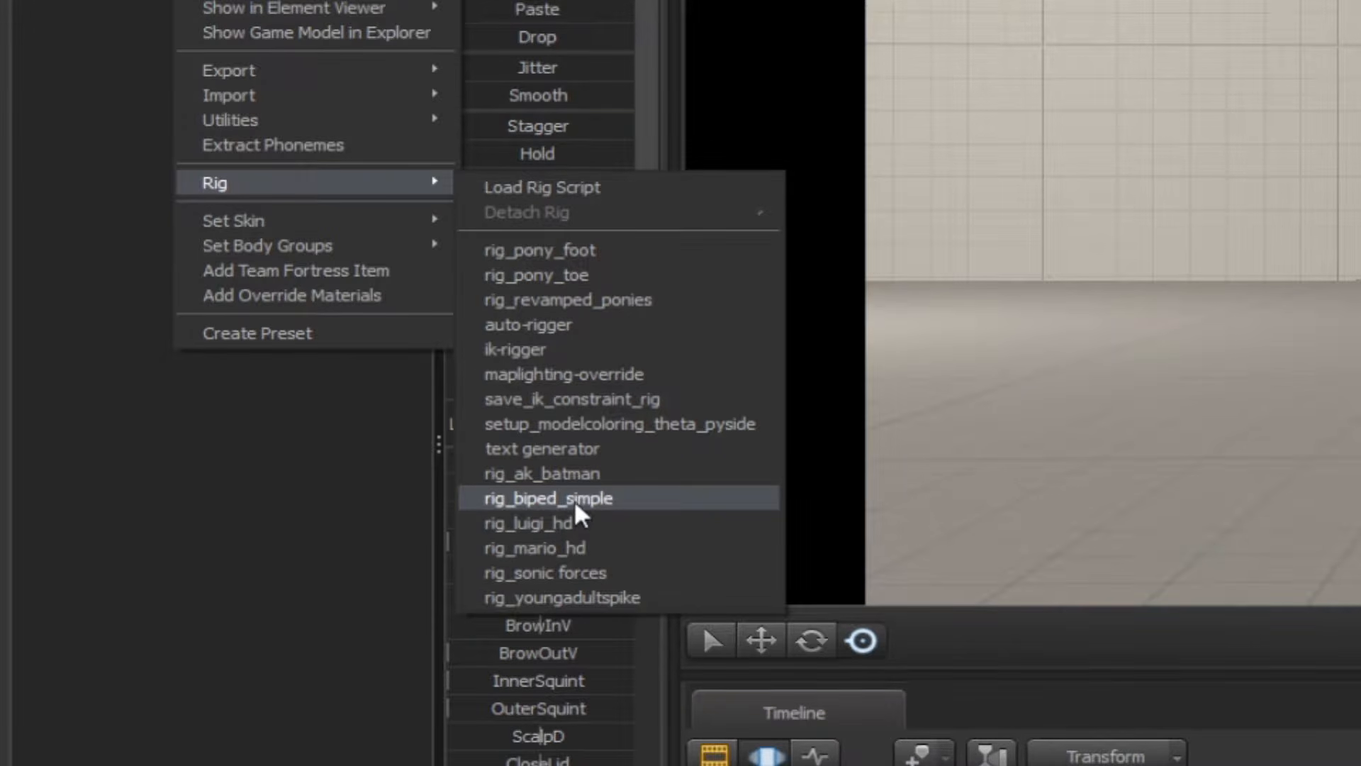
{"action": "left_click", "coordinate": [555, 499]}
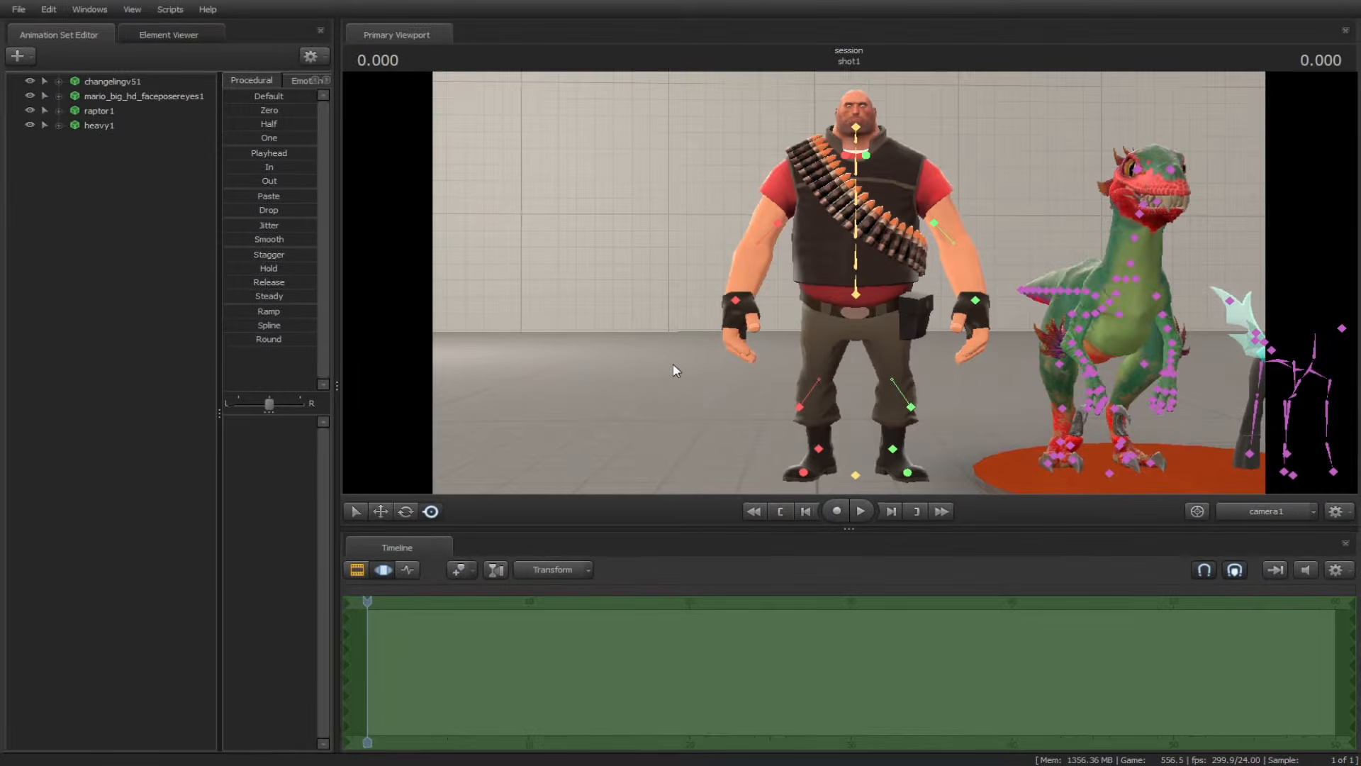
Step: Try moving the Heavy's rig_pelvis control downward with the Move tool and undo the move
{"action": "left_click", "coordinate": [856, 293]}
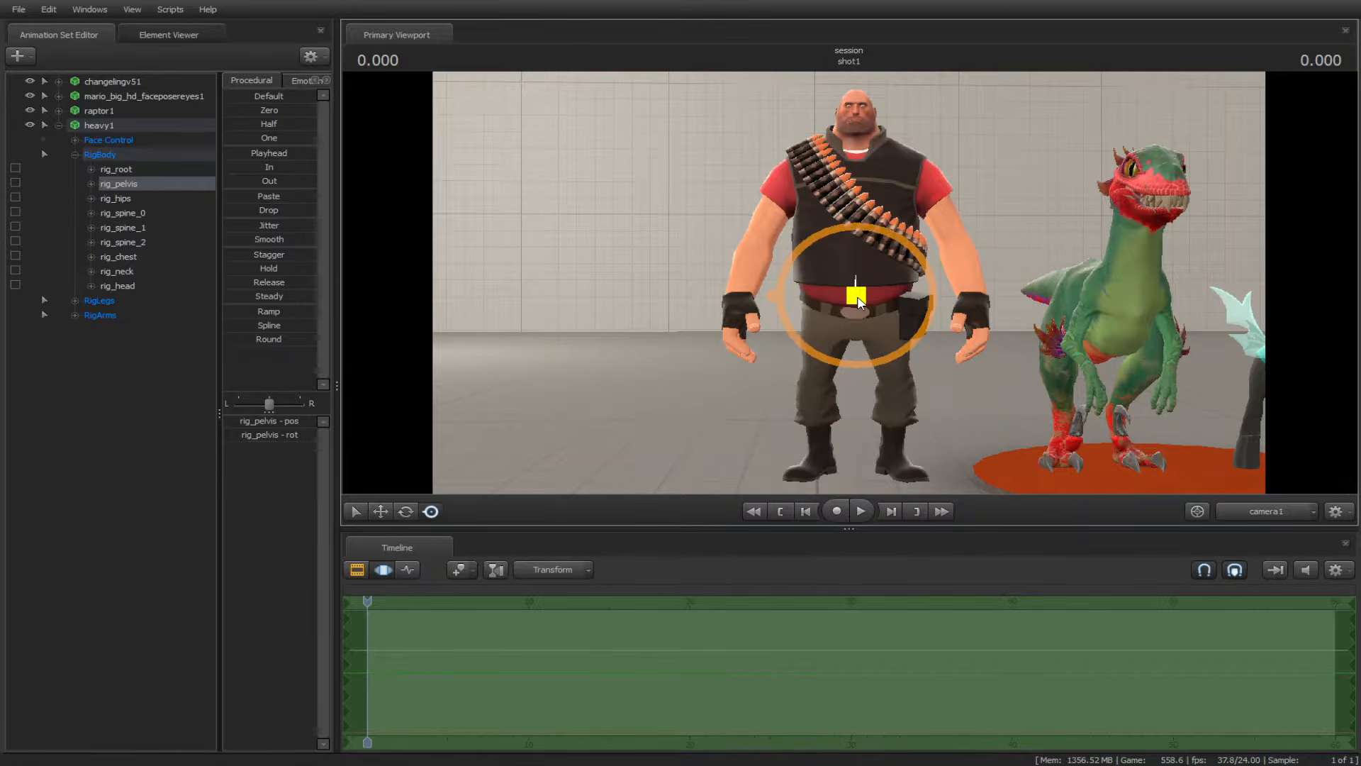
{"action": "left_click", "coordinate": [381, 511]}
{"action": "left_click_drag", "start_coordinate": [887, 269], "coordinate": [866, 305]}
{"action": "key", "text": "ctrl+z"}
{"action": "left_click_drag", "start_coordinate": [963, 301], "coordinate": [731, 283]}
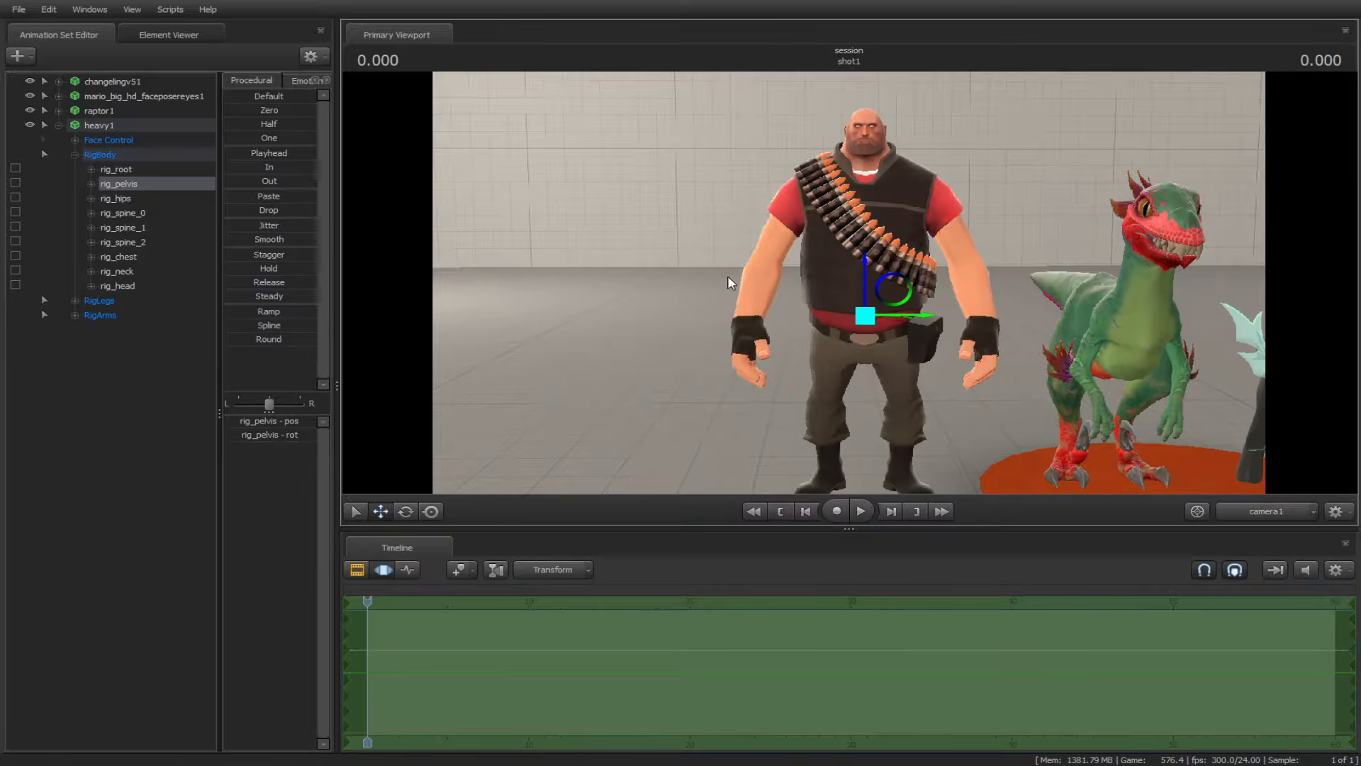
Step: Expand RigArms with both arm groups and lock rig_hand_R and rig_hand_L to rig_pelvis
{"action": "left_click", "coordinate": [165, 401]}
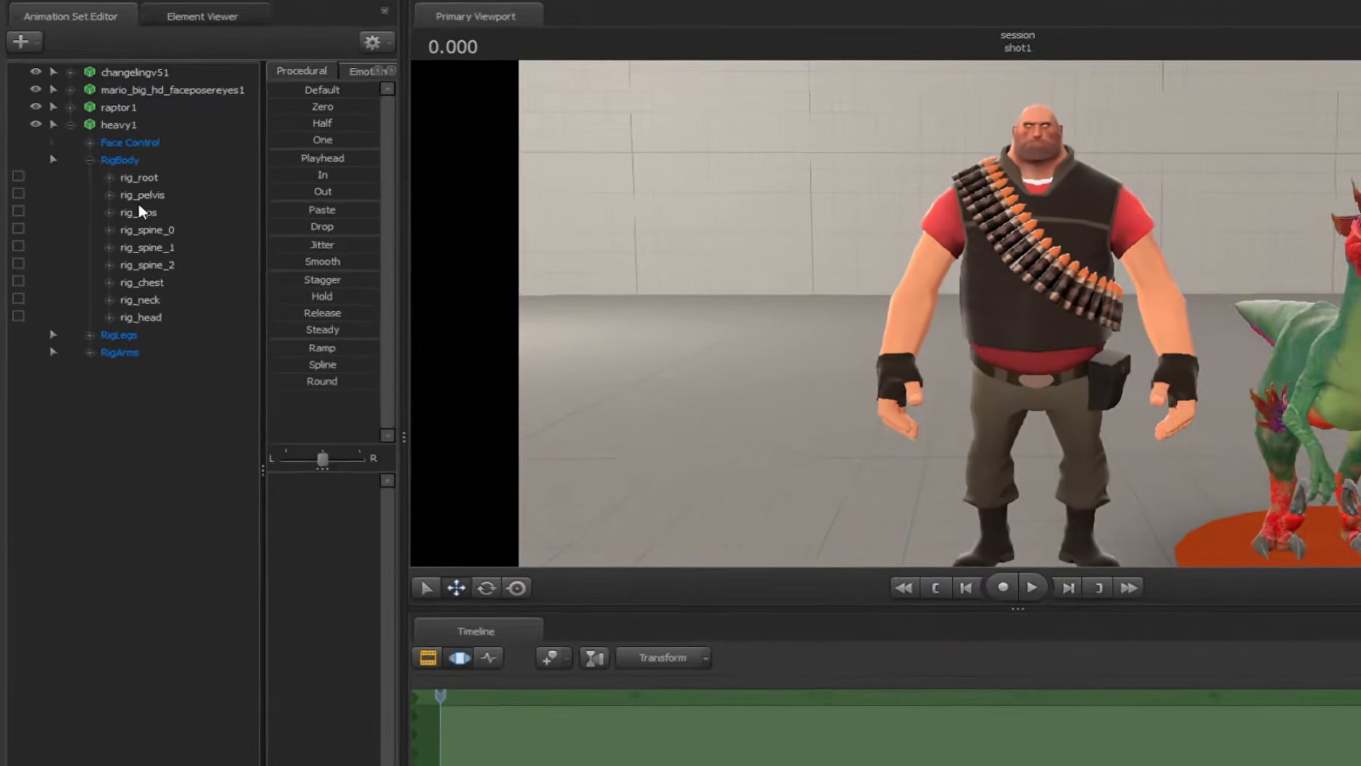
{"action": "left_click", "coordinate": [118, 184]}
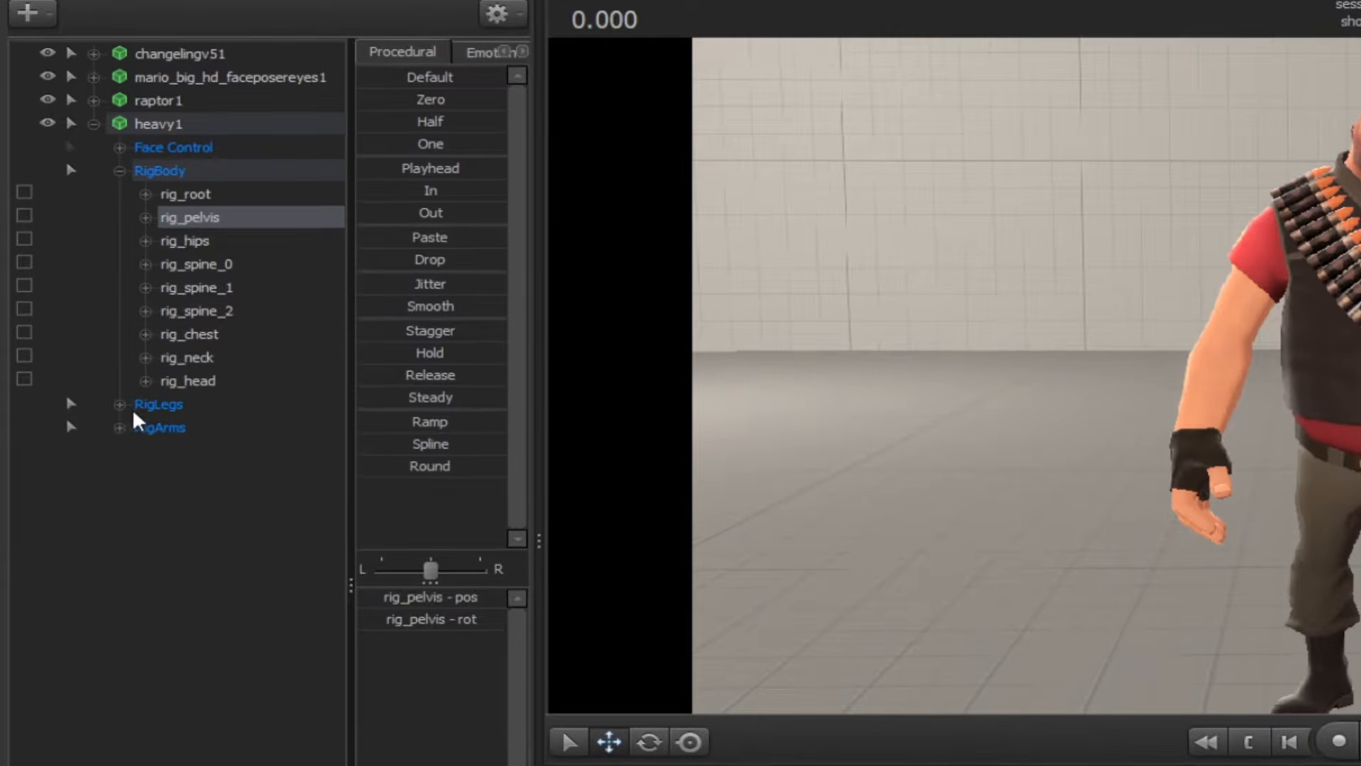
{"action": "left_click", "coordinate": [119, 427]}
{"action": "left_click", "coordinate": [145, 451]}
{"action": "left_click", "coordinate": [145, 568]}
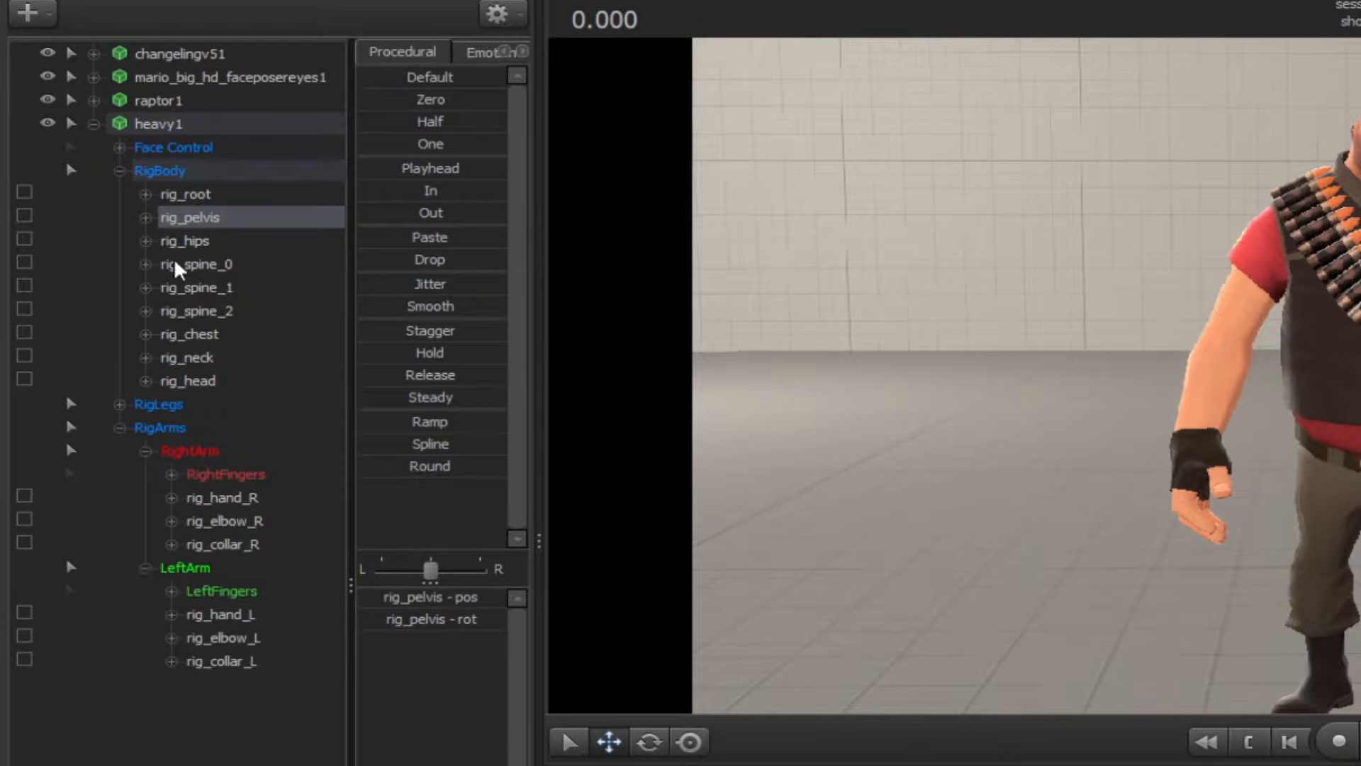
{"action": "left_click_drag", "start_coordinate": [183, 219], "coordinate": [233, 494]}
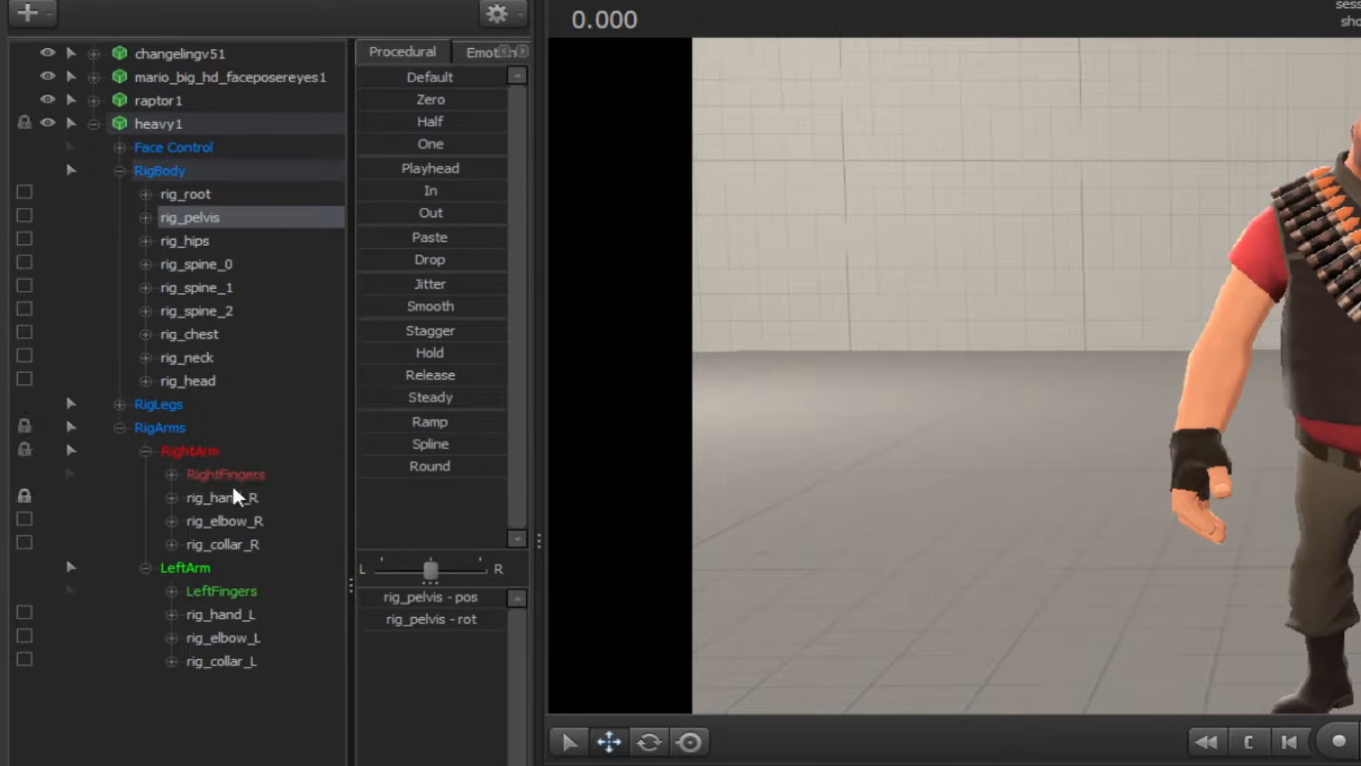
{"action": "left_click_drag", "start_coordinate": [207, 223], "coordinate": [267, 630]}
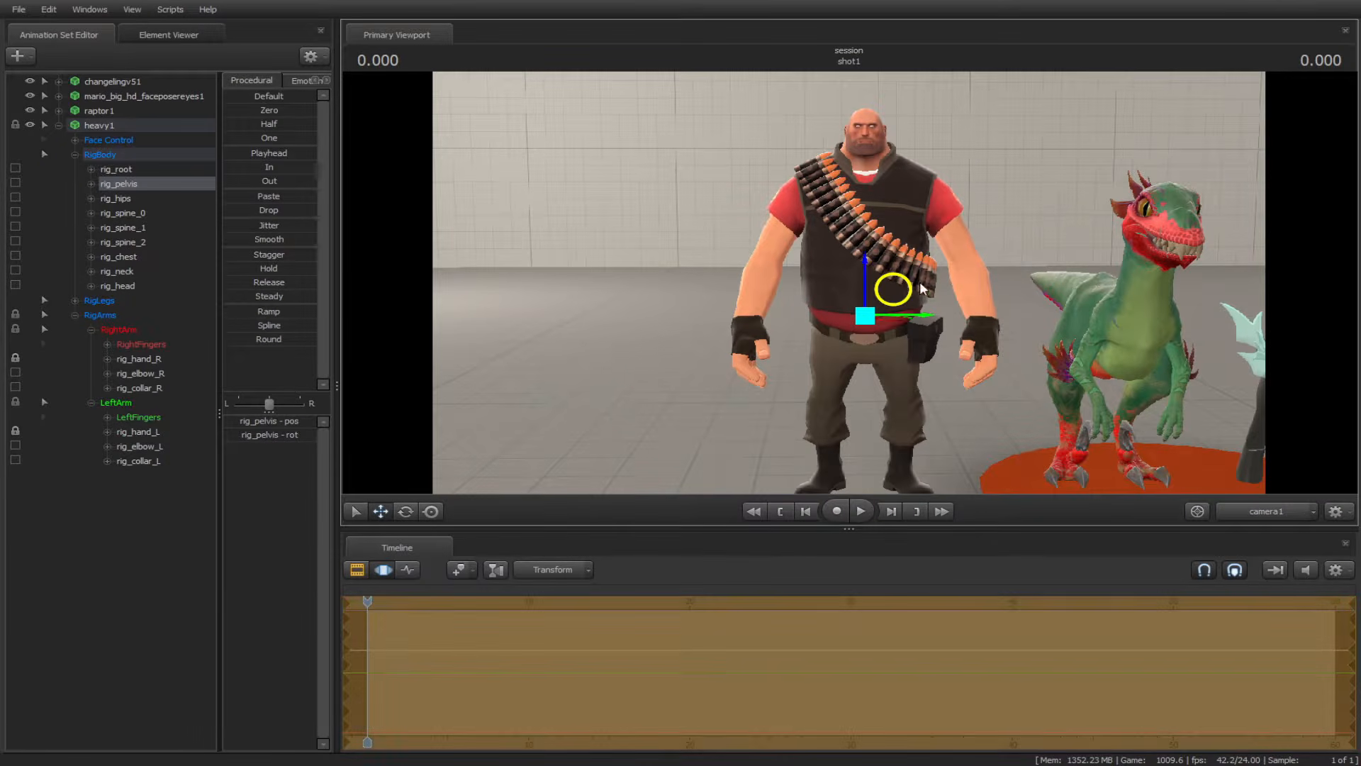
Step: Try lowering rig_pelvis with both hands locked to it, and undo the move
{"action": "left_click_drag", "start_coordinate": [922, 287], "coordinate": [874, 333]}
{"action": "key", "text": "ctrl+z"}
{"action": "key", "text": "ctrl+z"}
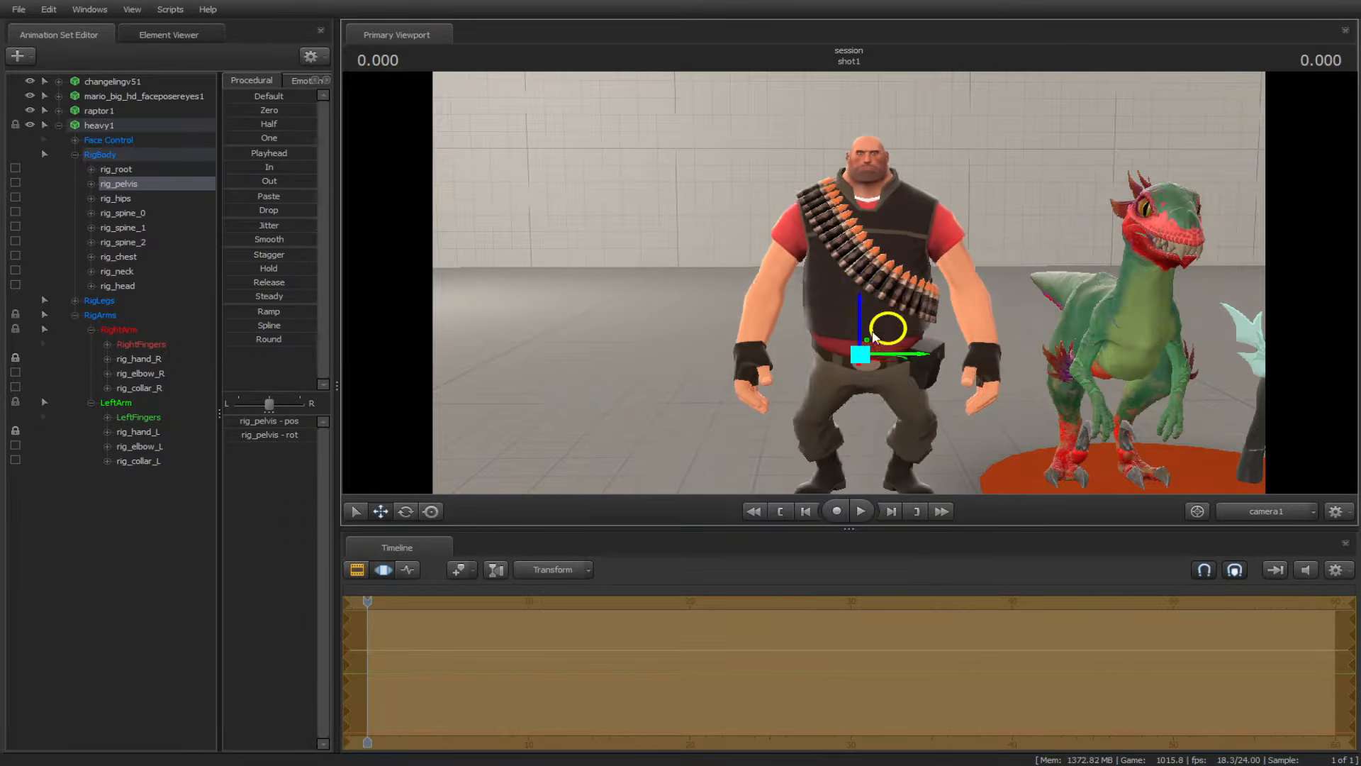
{"action": "key", "text": "ctrl+z"}
Step: Remove the locks from rig_hand_R and rig_hand_L, clear the selection and collapse heavy1
{"action": "left_click", "coordinate": [15, 357]}
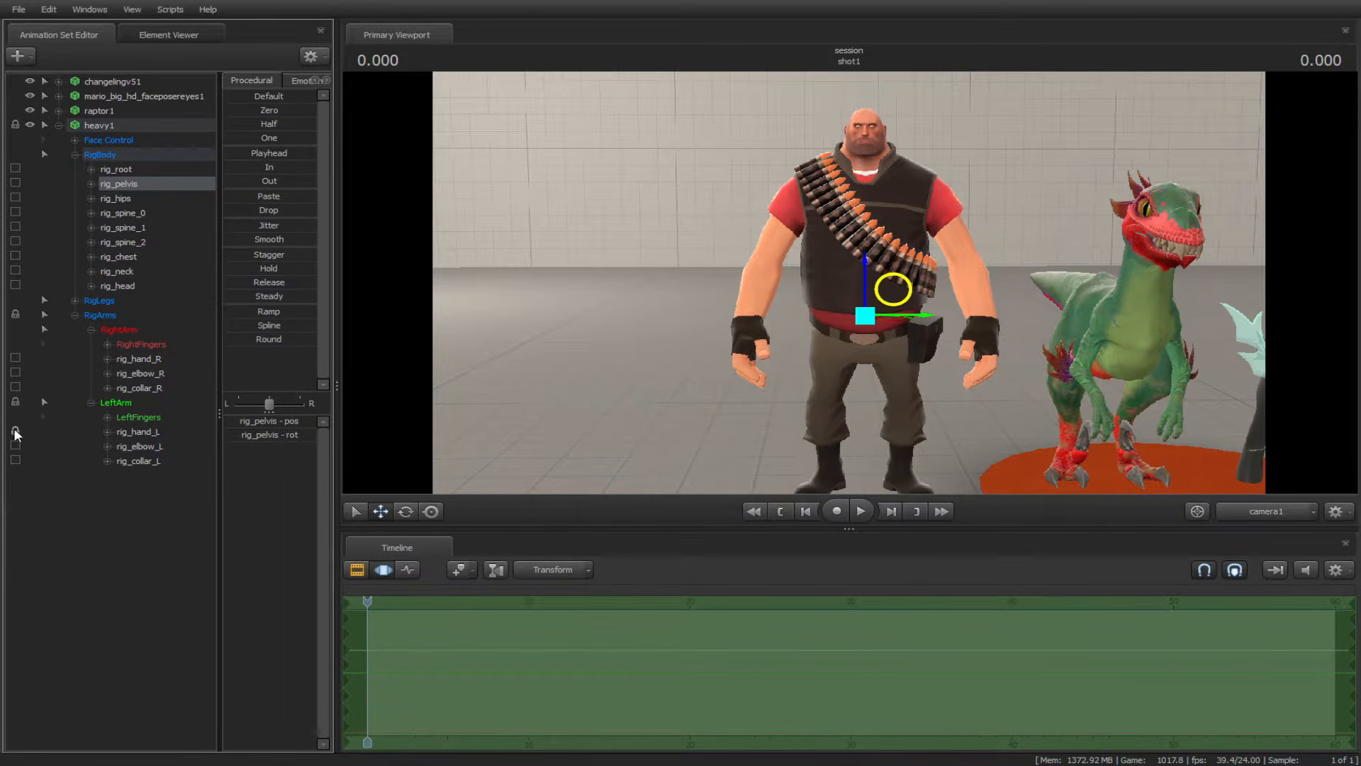
{"action": "left_click", "coordinate": [15, 431]}
{"action": "left_click", "coordinate": [146, 517]}
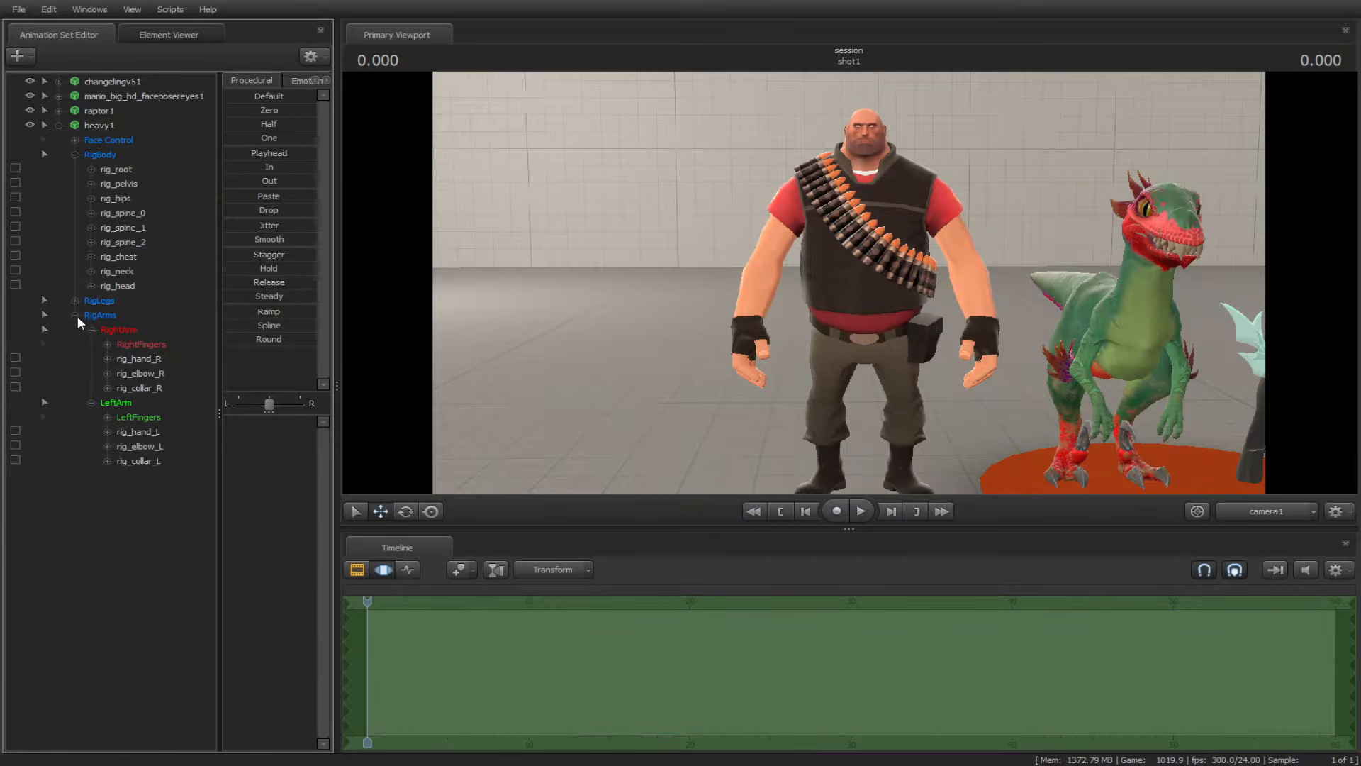
{"action": "left_click", "coordinate": [64, 124]}
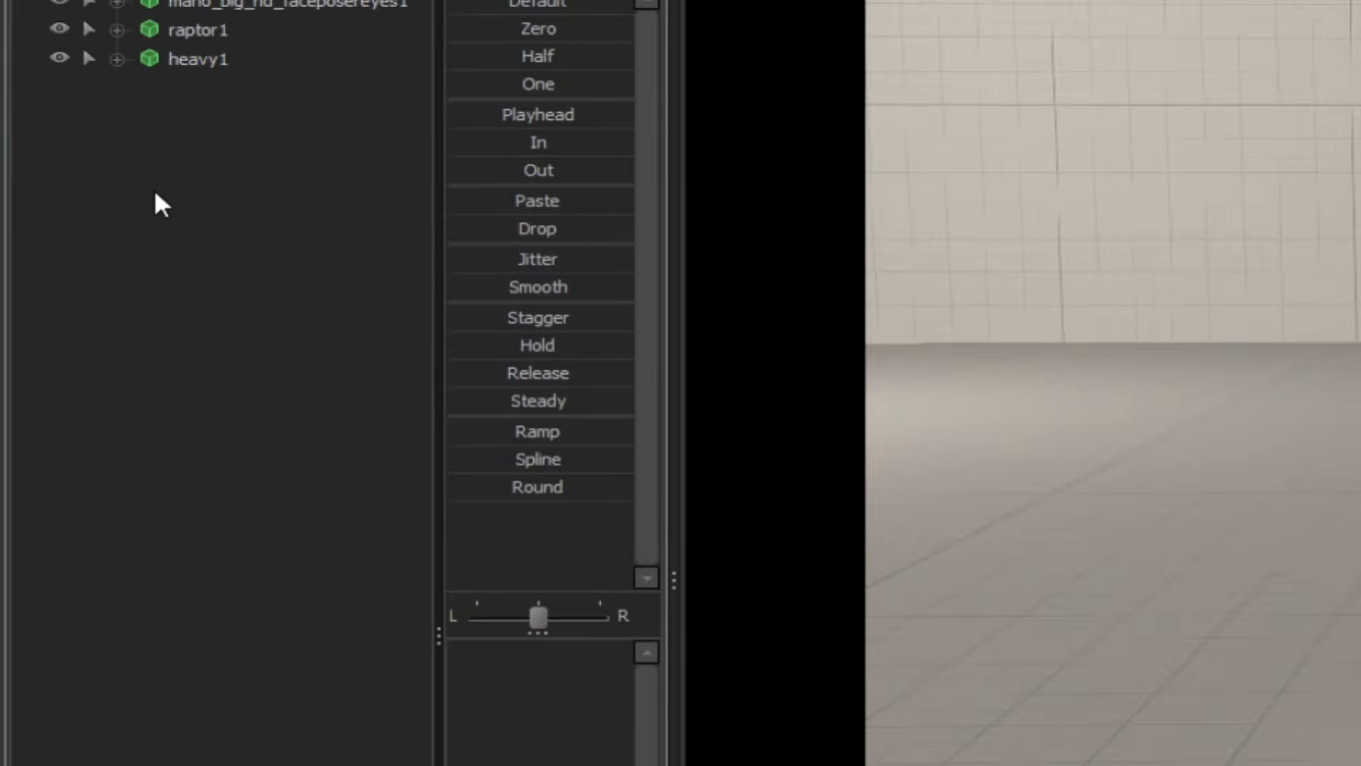
Step: Turn on Show Hidden Controls for the animation set list and expand heavy1
{"action": "right_click", "coordinate": [79, 186]}
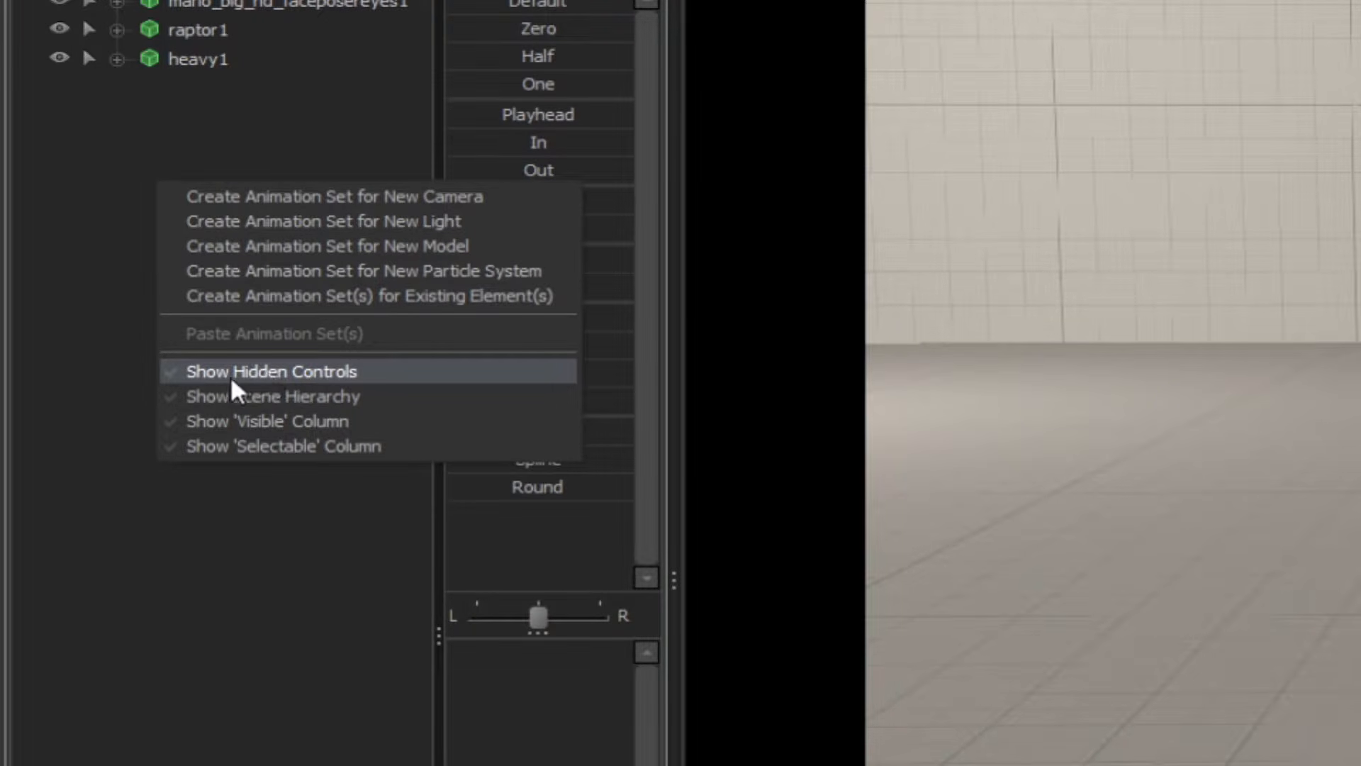
{"action": "left_click", "coordinate": [271, 380]}
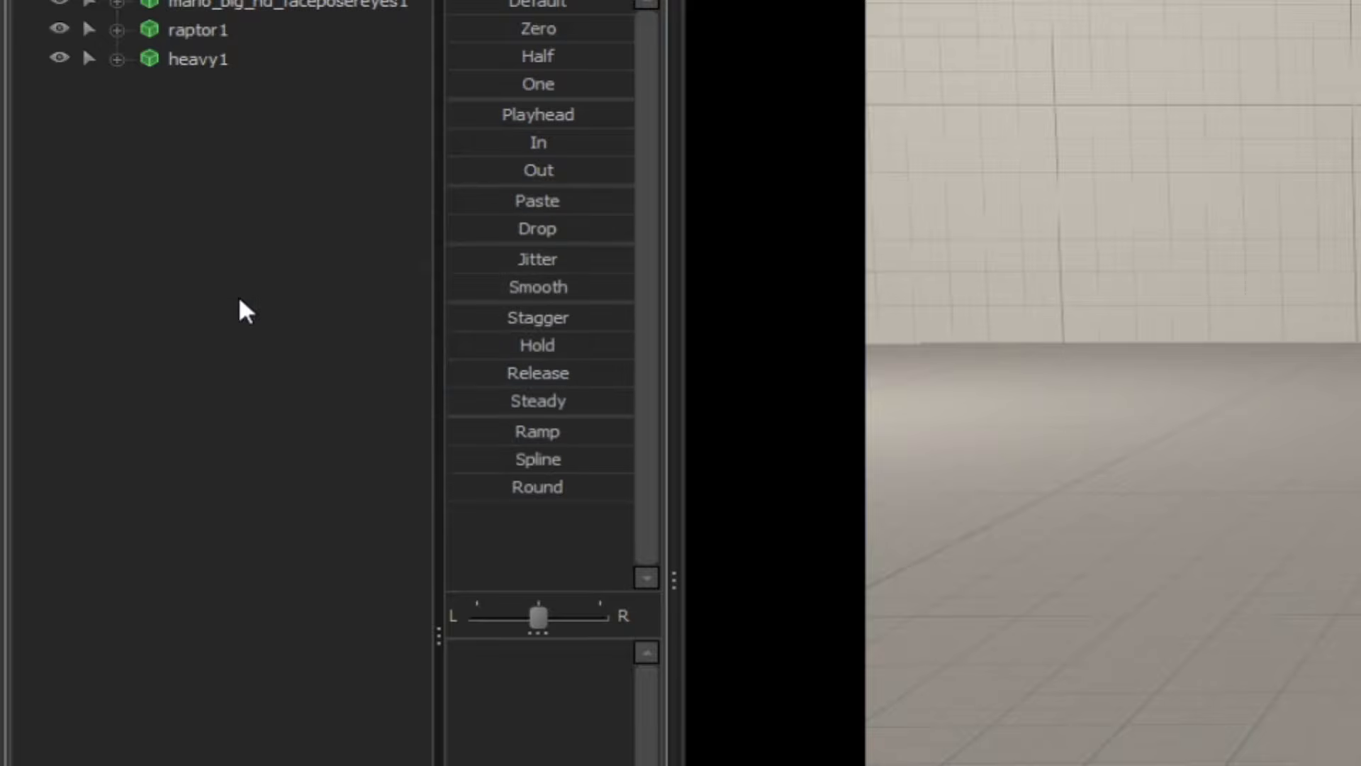
{"action": "left_click", "coordinate": [117, 59]}
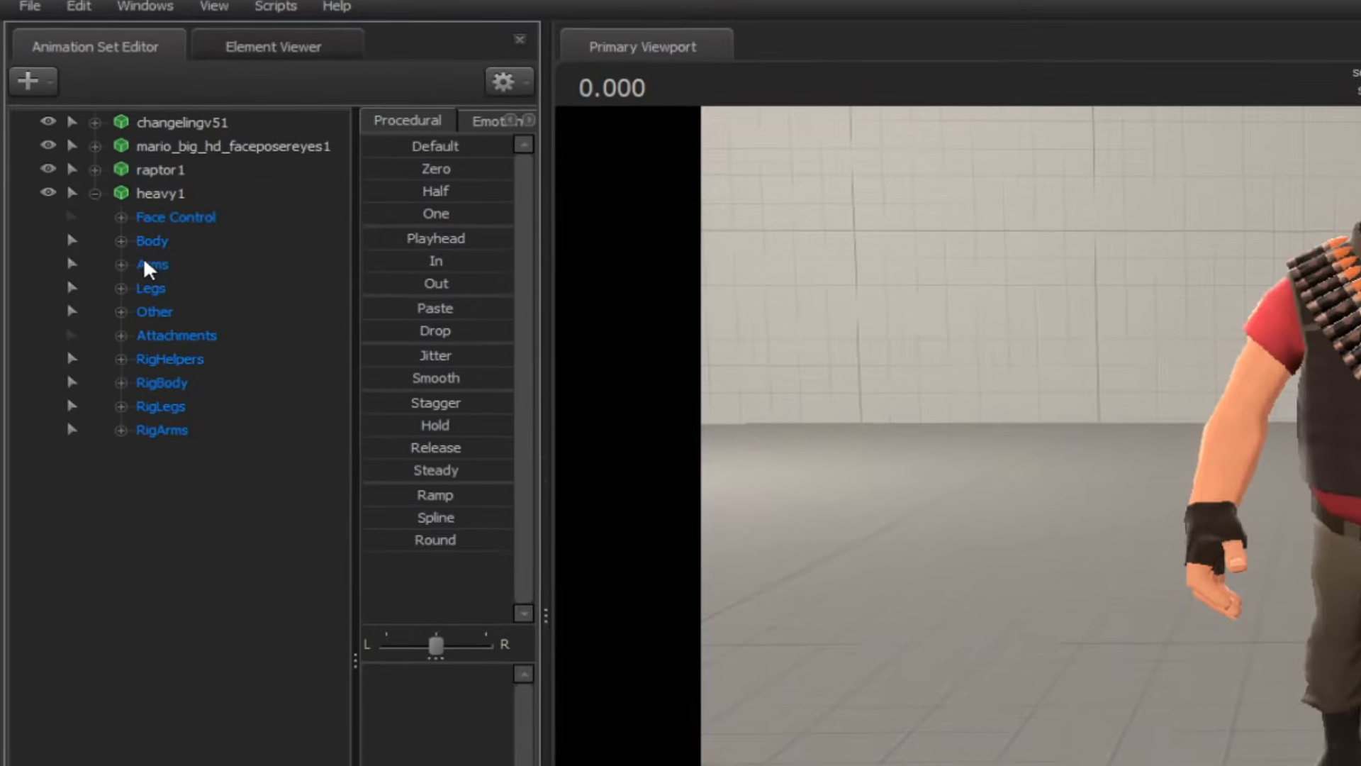
Step: Unhide the Arms control group of heavy1
{"action": "left_click", "coordinate": [147, 265]}
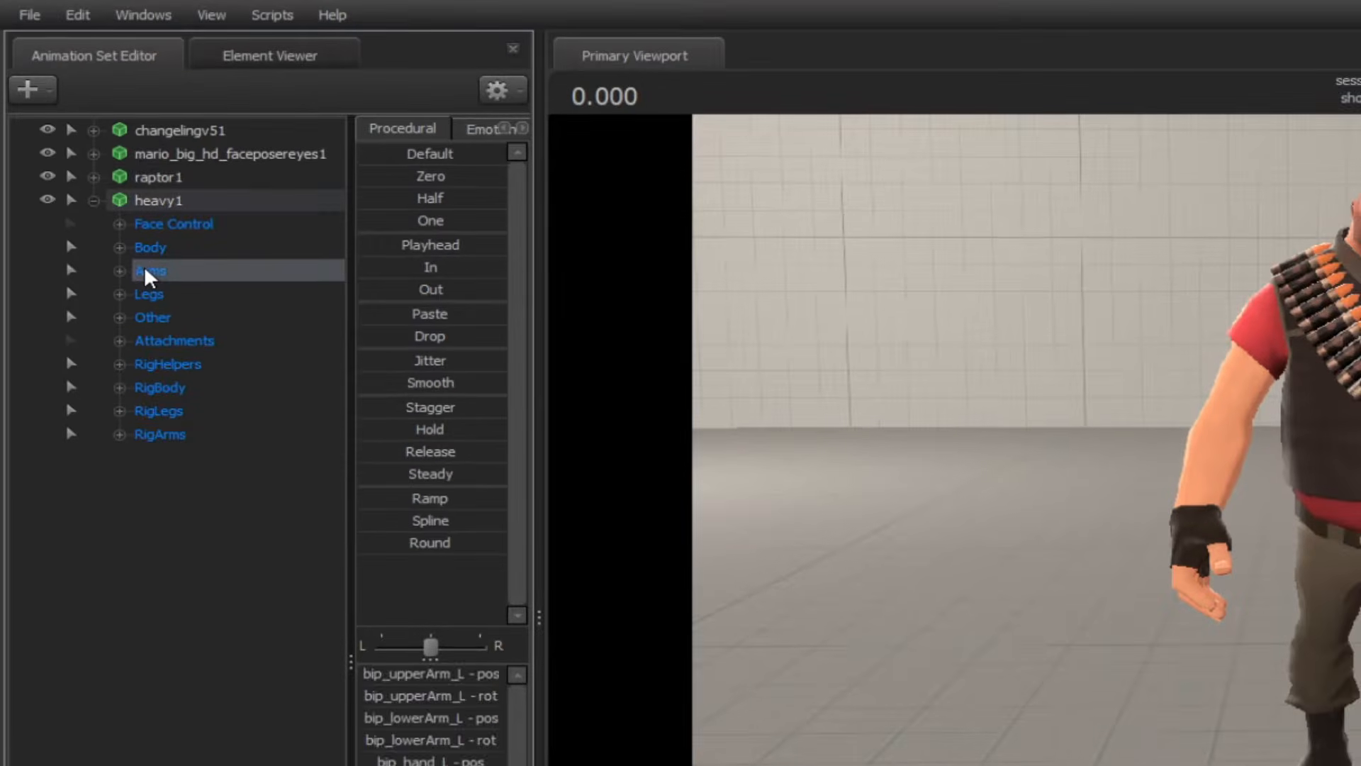
{"action": "right_click", "coordinate": [144, 274]}
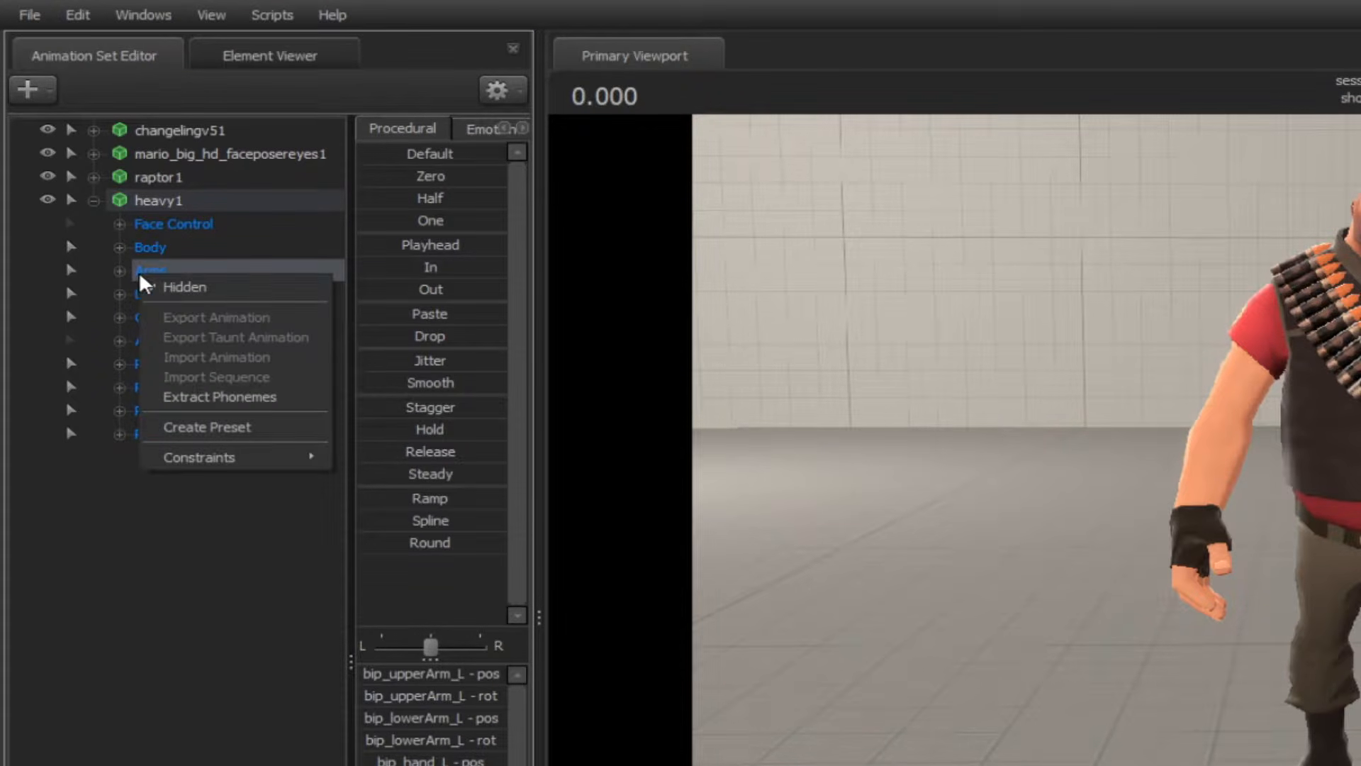
{"action": "left_click", "coordinate": [159, 286]}
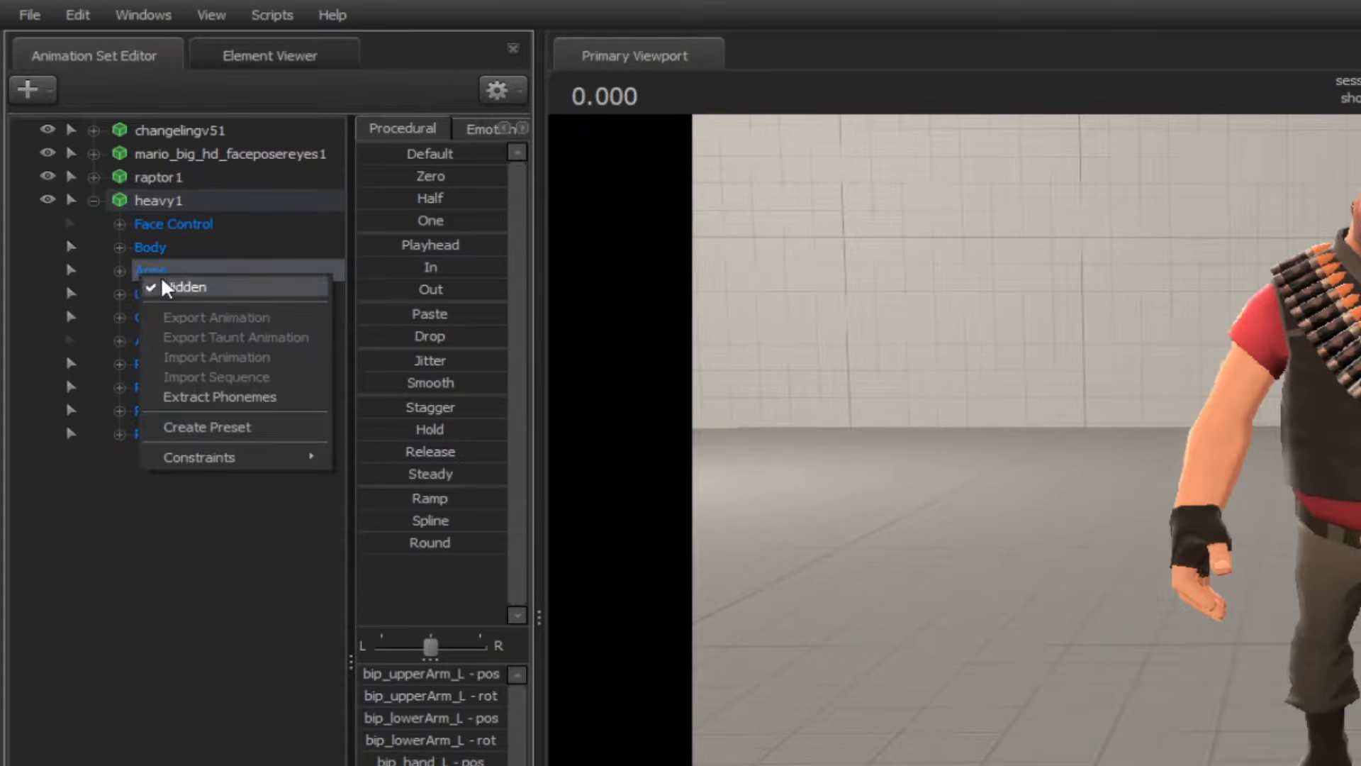
{"action": "left_click", "coordinate": [190, 289]}
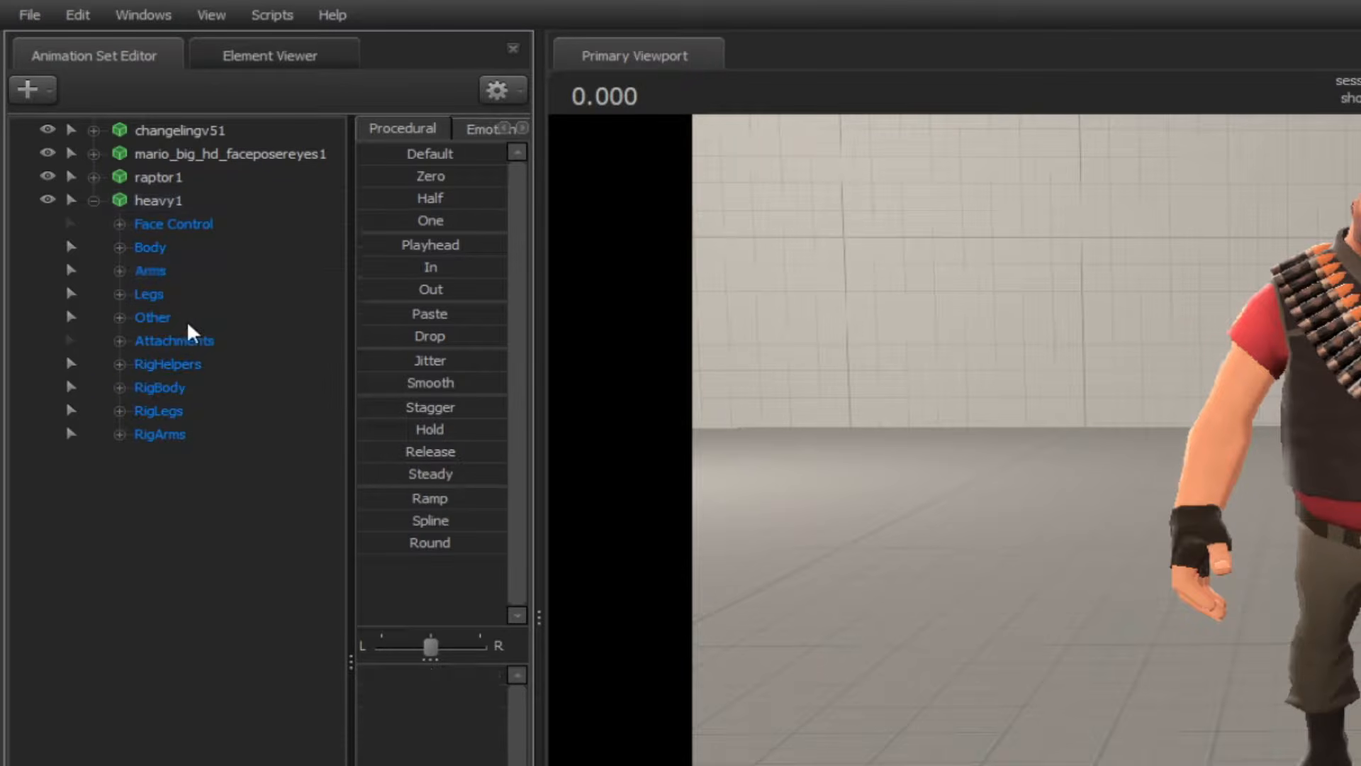
Step: Hide the RigArms control group of heavy1
{"action": "left_click", "coordinate": [165, 436]}
{"action": "right_click", "coordinate": [164, 446]}
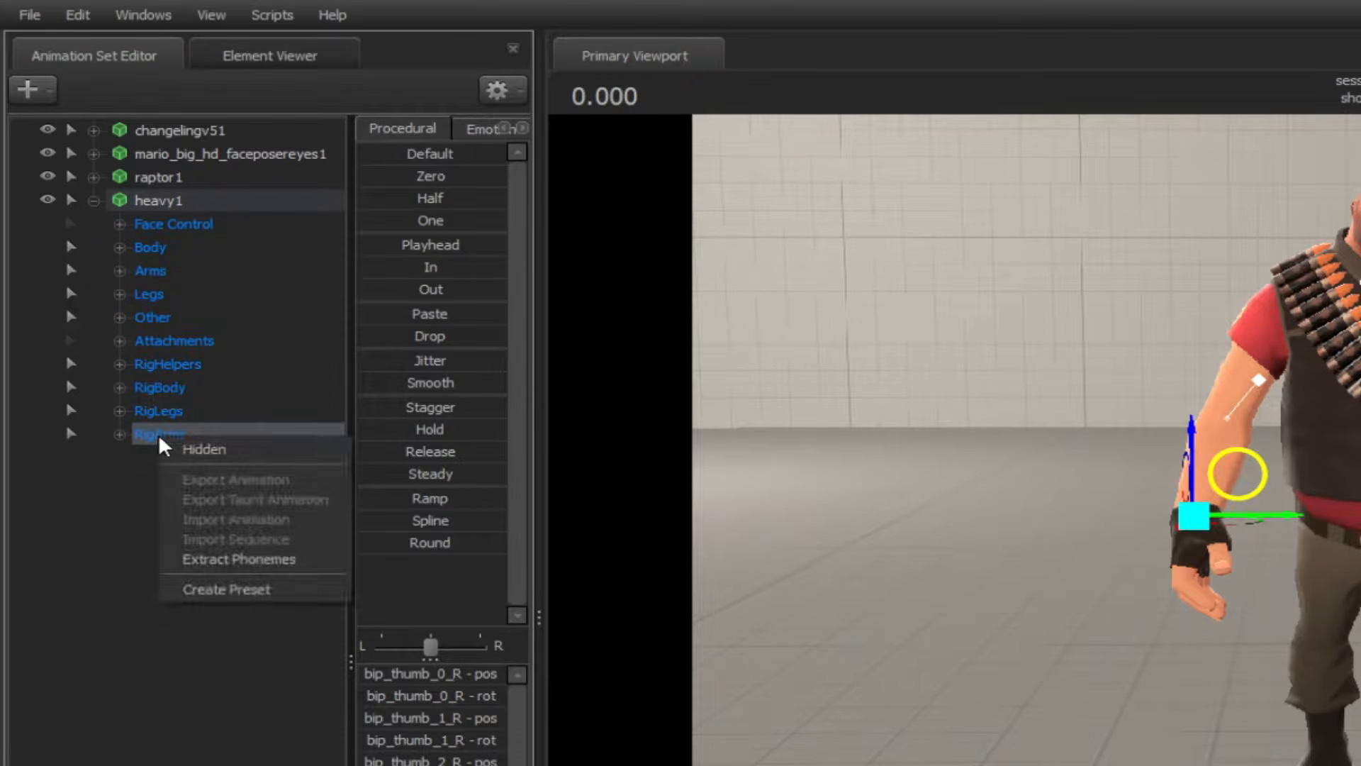
{"action": "left_click", "coordinate": [201, 451]}
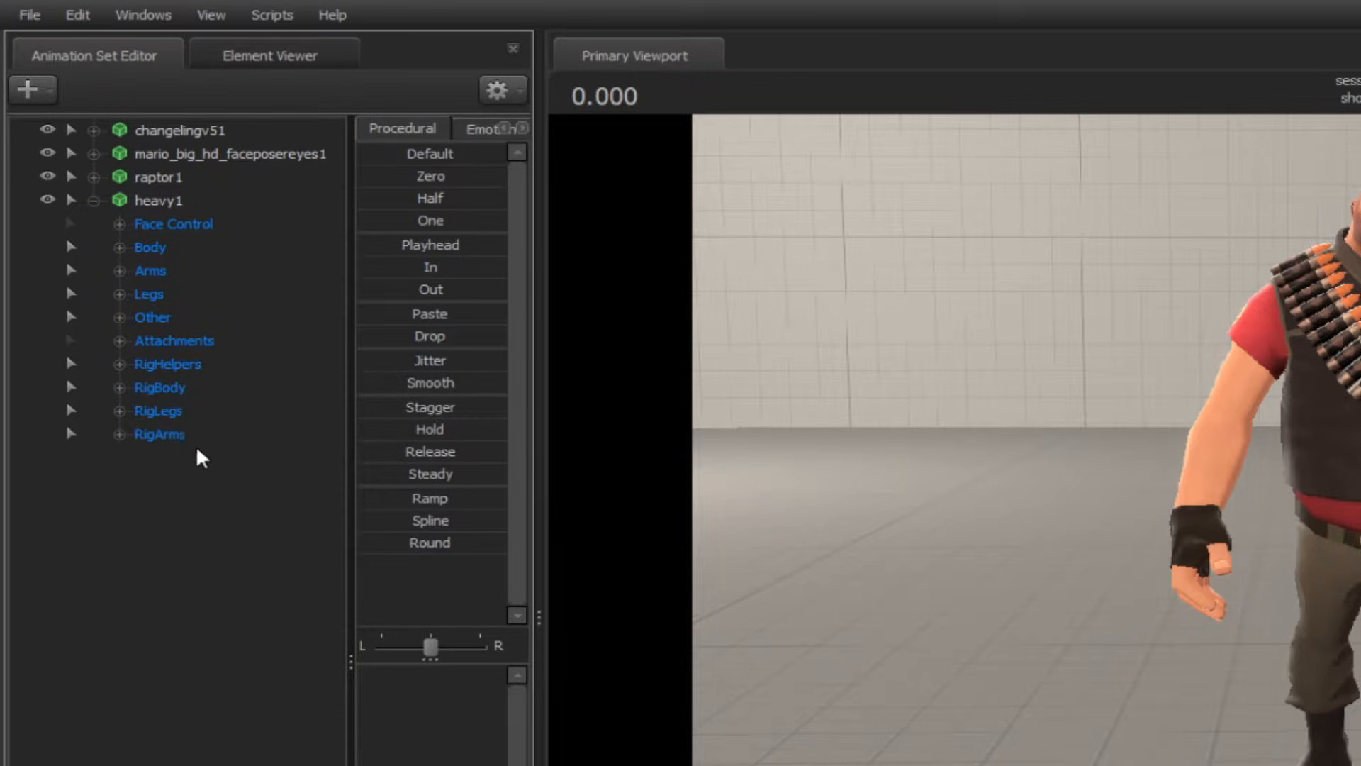
Step: Select all point, orient and IK constraints in the Arms group and bring each of their weight sliders down to zero
{"action": "left_click", "coordinate": [120, 271]}
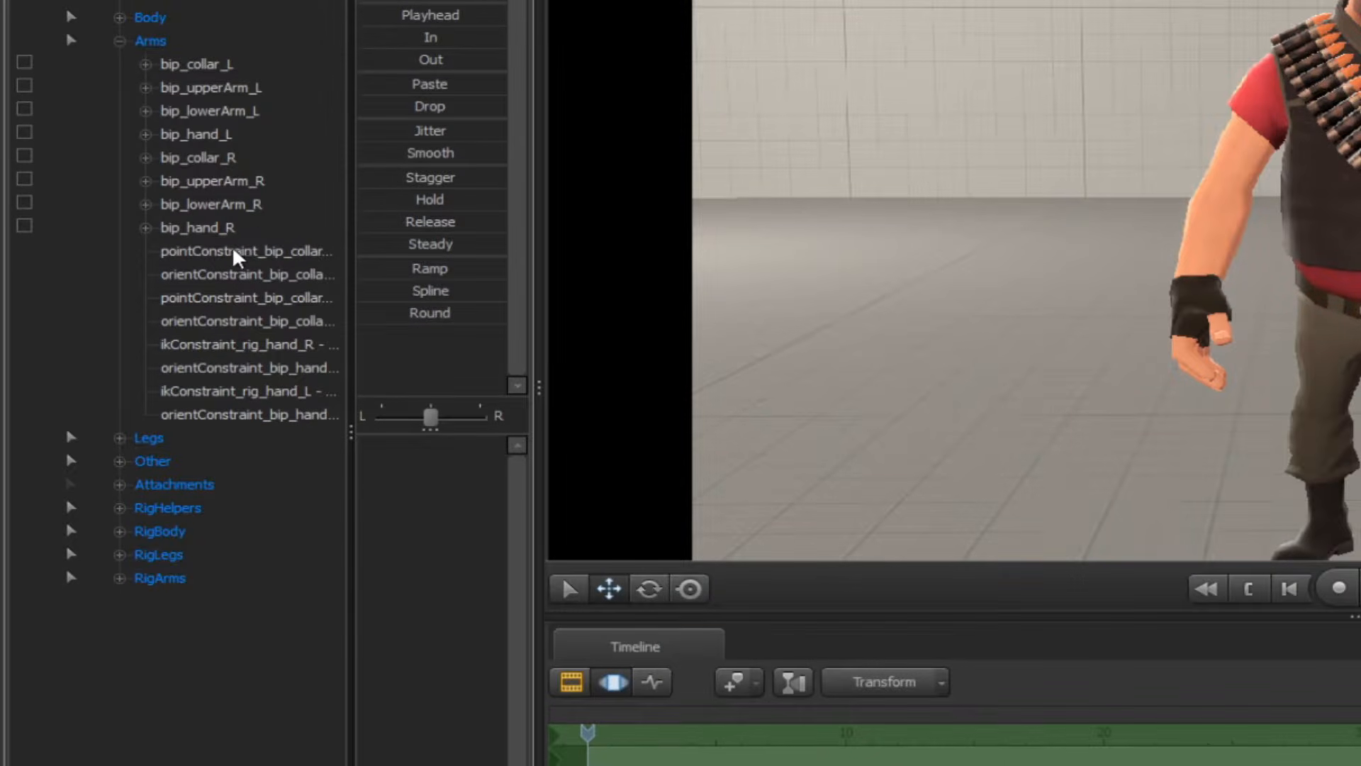
{"action": "left_click", "coordinate": [225, 485]}
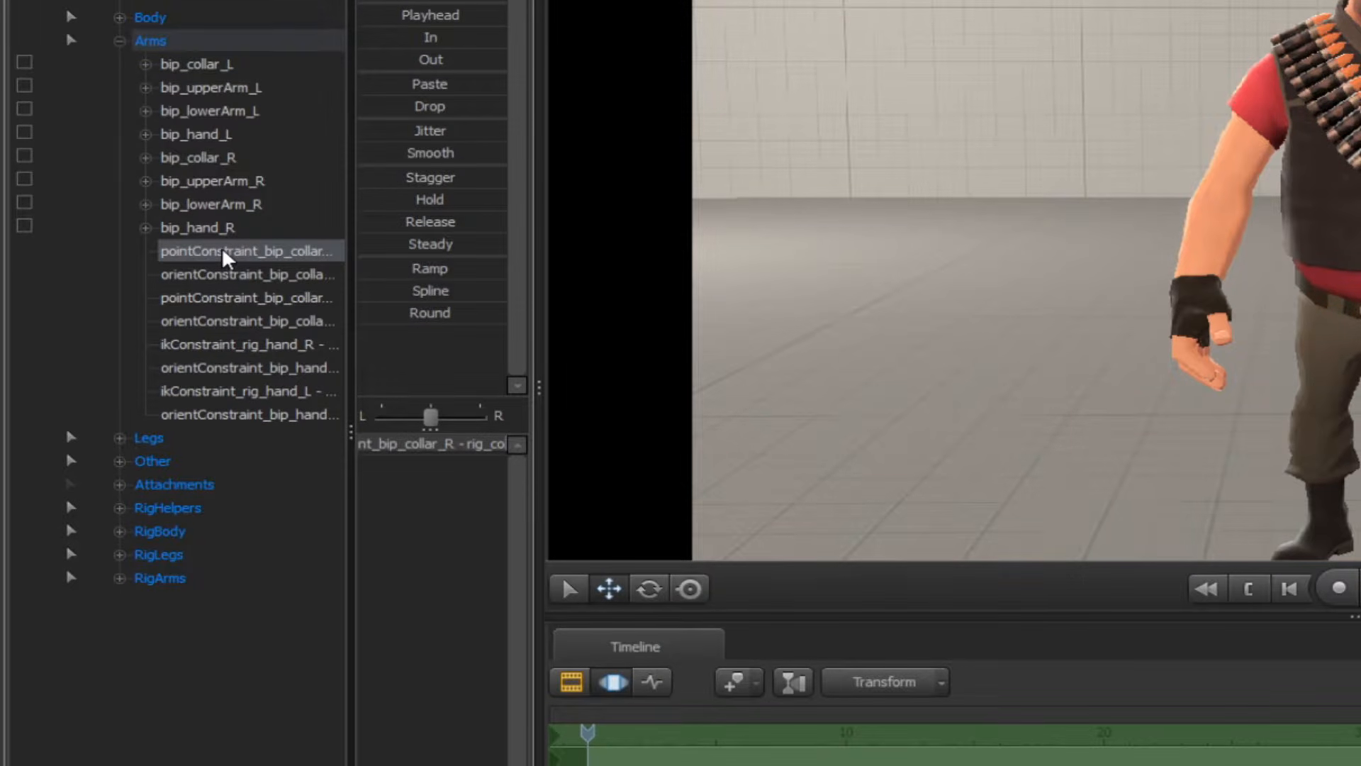
{"action": "left_click", "coordinate": [254, 414], "text": "shift"}
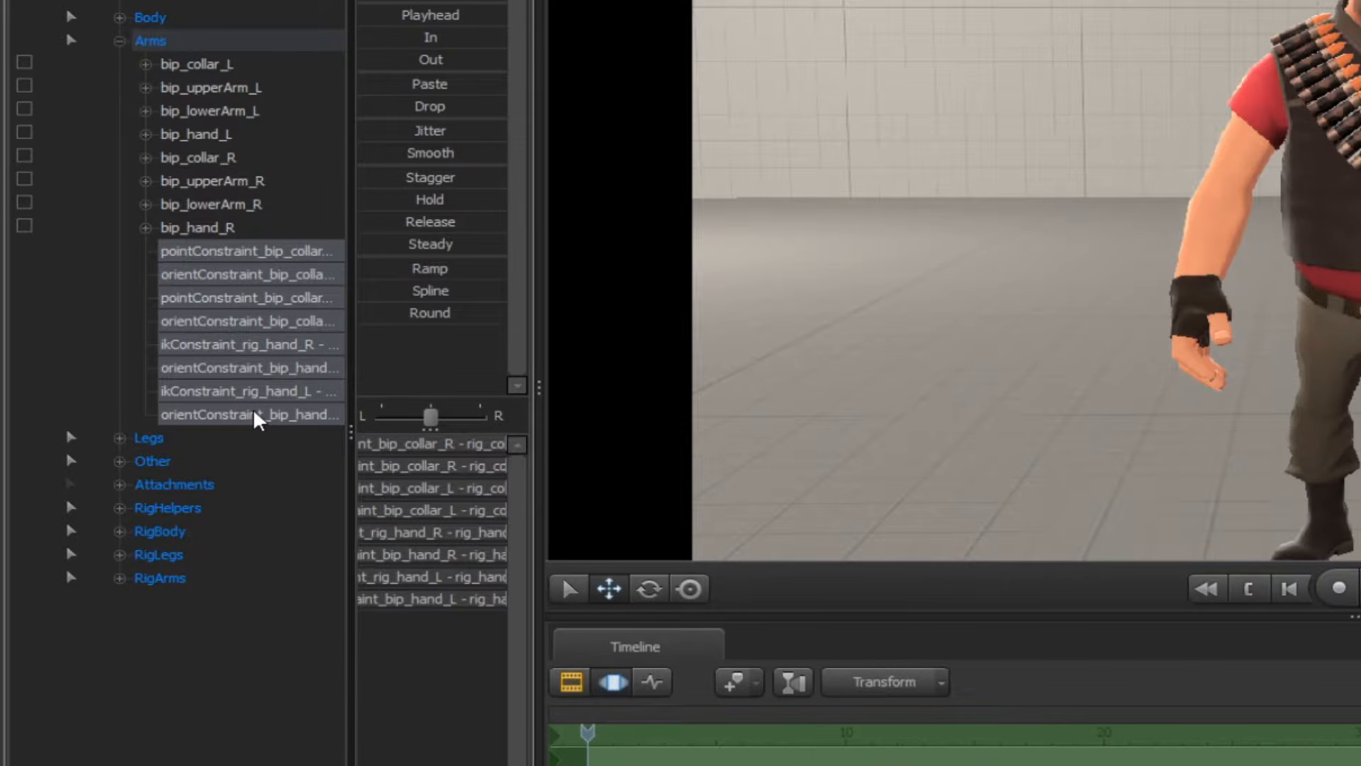
{"action": "left_click_drag", "start_coordinate": [469, 444], "coordinate": [183, 432]}
{"action": "left_click_drag", "start_coordinate": [459, 468], "coordinate": [309, 492]}
{"action": "left_click_drag", "start_coordinate": [458, 511], "coordinate": [340, 512]}
{"action": "left_click_drag", "start_coordinate": [485, 535], "coordinate": [333, 536]}
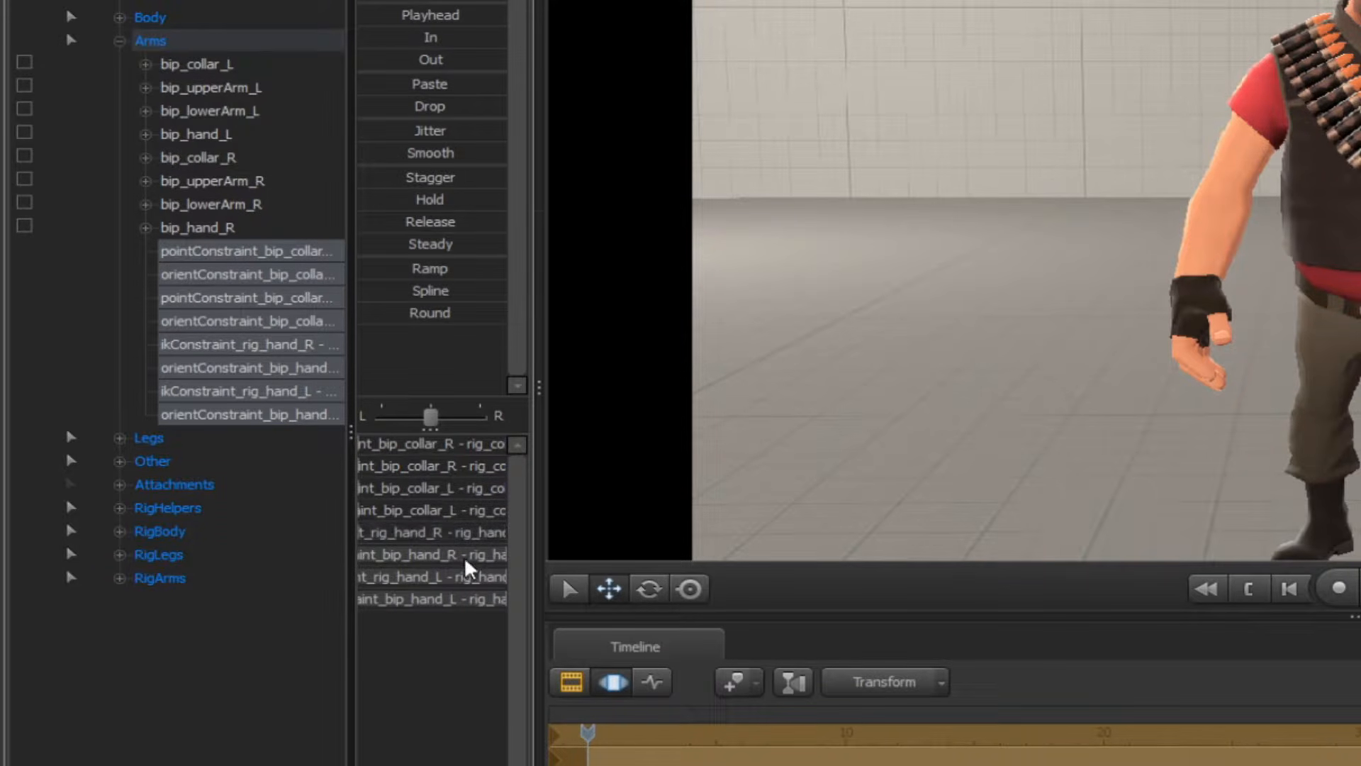
{"action": "left_click_drag", "start_coordinate": [465, 558], "coordinate": [326, 558]}
{"action": "left_click_drag", "start_coordinate": [463, 577], "coordinate": [333, 576]}
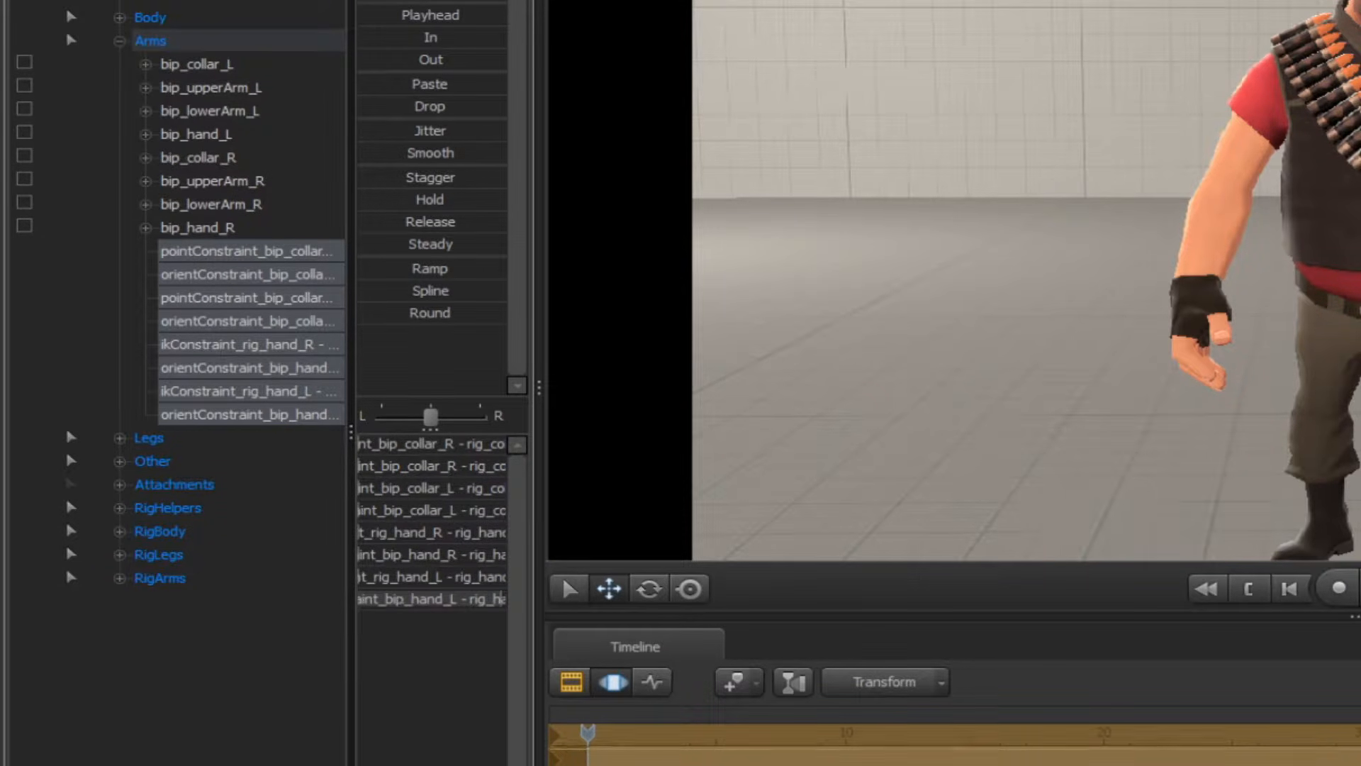
{"action": "left_click_drag", "start_coordinate": [439, 600], "coordinate": [333, 600]}
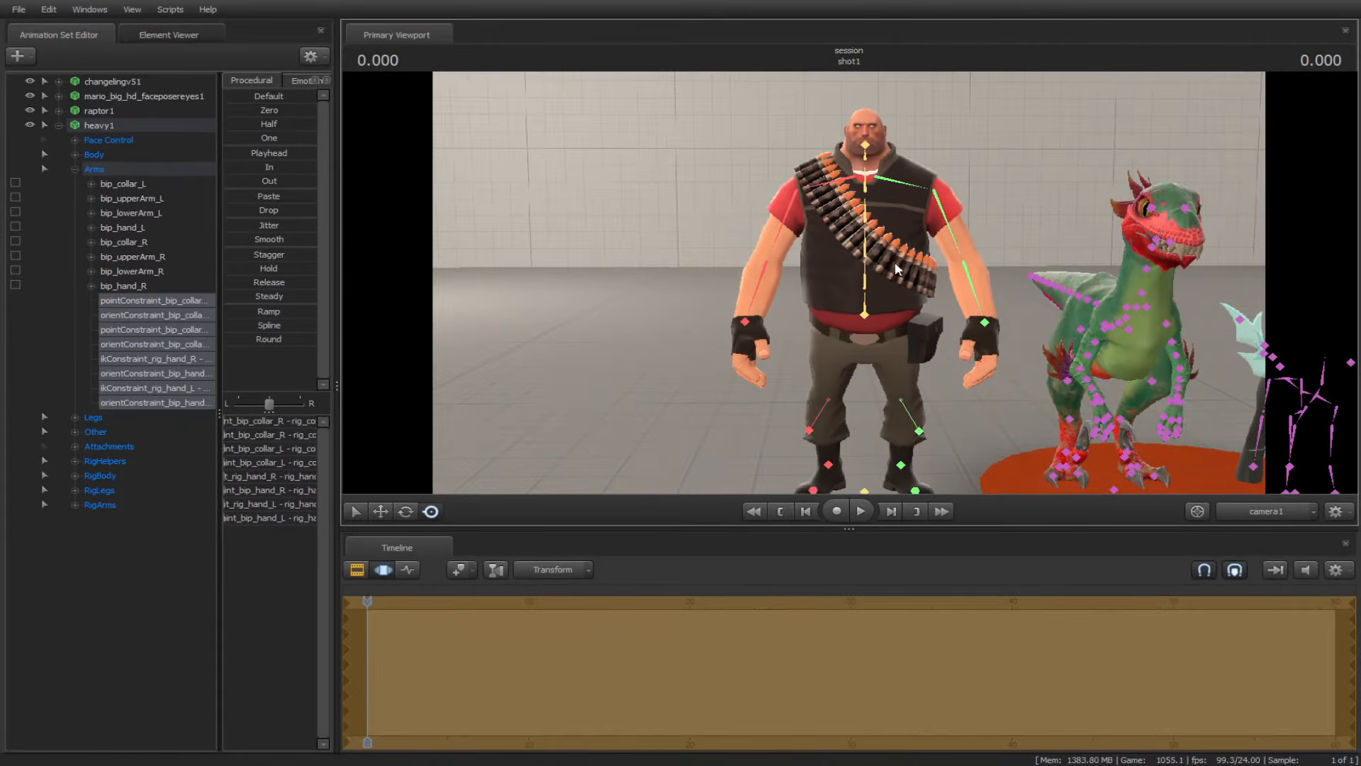
Step: Try moving rig_pelvis to test whether the arms follow the body, and undo the move
{"action": "left_click", "coordinate": [873, 311]}
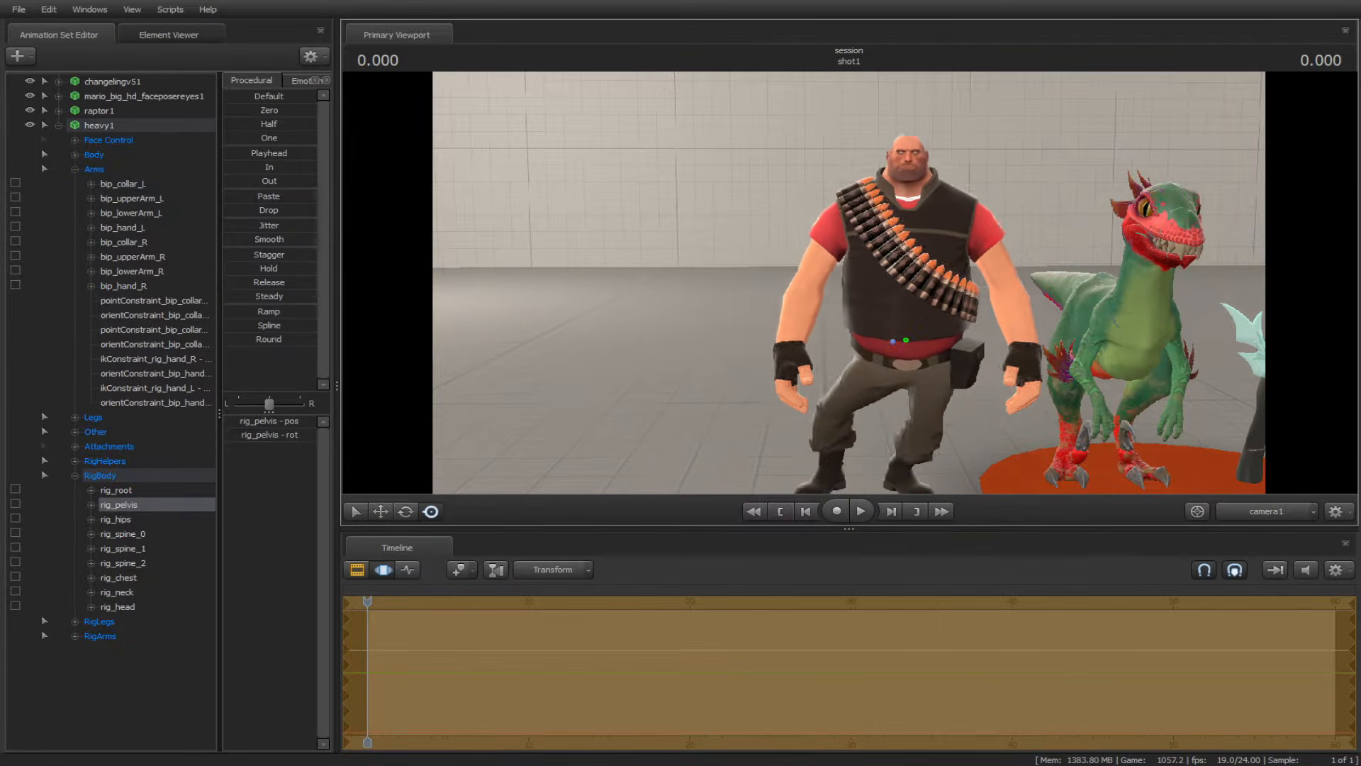
{"action": "left_click", "coordinate": [835, 181], "text": "ctrl"}
{"action": "left_click_drag", "start_coordinate": [828, 238], "coordinate": [759, 186]}
{"action": "key", "text": "ctrl+z"}
Step: Try raising the Heavy's right arm by rotating bip_upperArm_R and bip_lowerArm_R, and undo the rotations
{"action": "left_click", "coordinate": [785, 218], "text": "ctrl"}
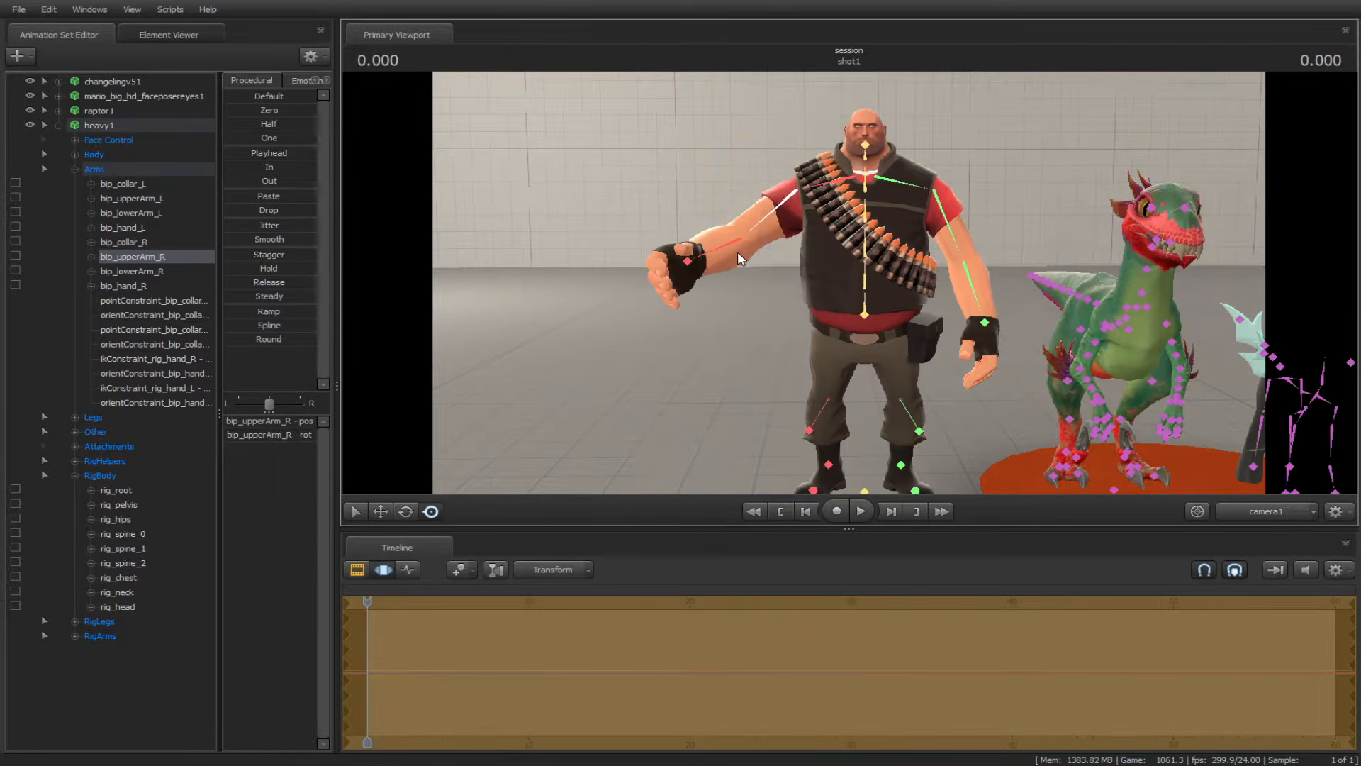
{"action": "left_click", "coordinate": [725, 248], "text": "ctrl"}
{"action": "left_click_drag", "start_coordinate": [731, 270], "coordinate": [756, 200]}
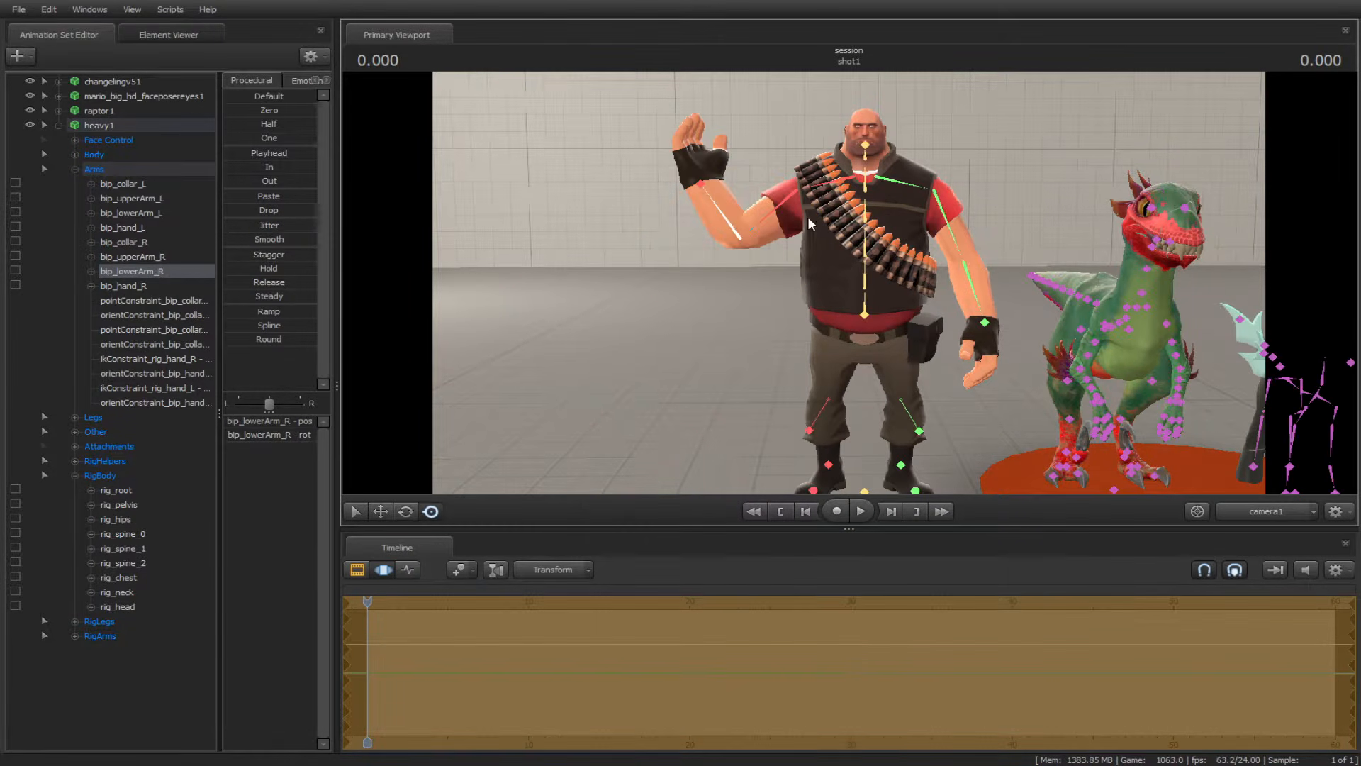
{"action": "key", "text": "ctrl+z"}
{"action": "key", "text": "ctrl+z"}
{"action": "key", "text": "ctrl+z"}
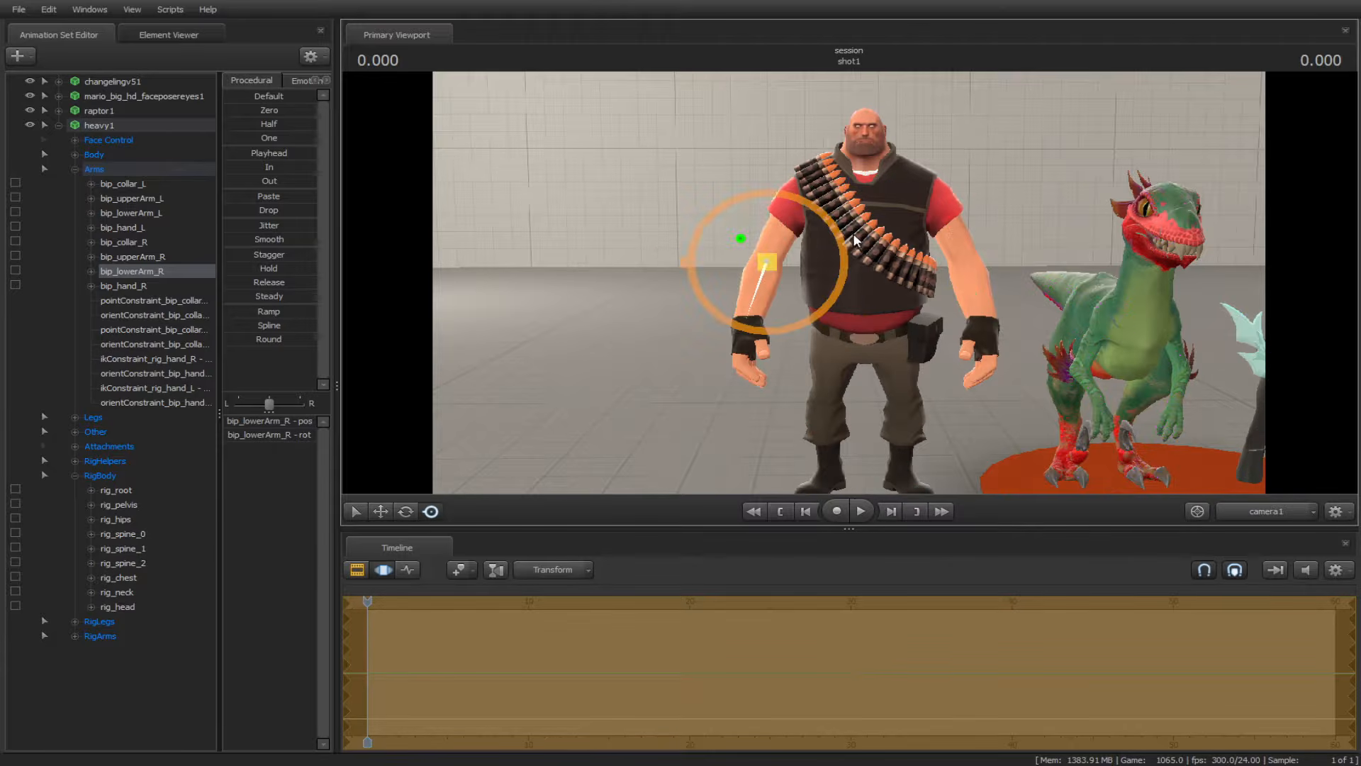
Step: Try rotating rig_pelvis to test whether the Heavy's arms follow the body, and undo the rotation
{"action": "left_click", "coordinate": [863, 303]}
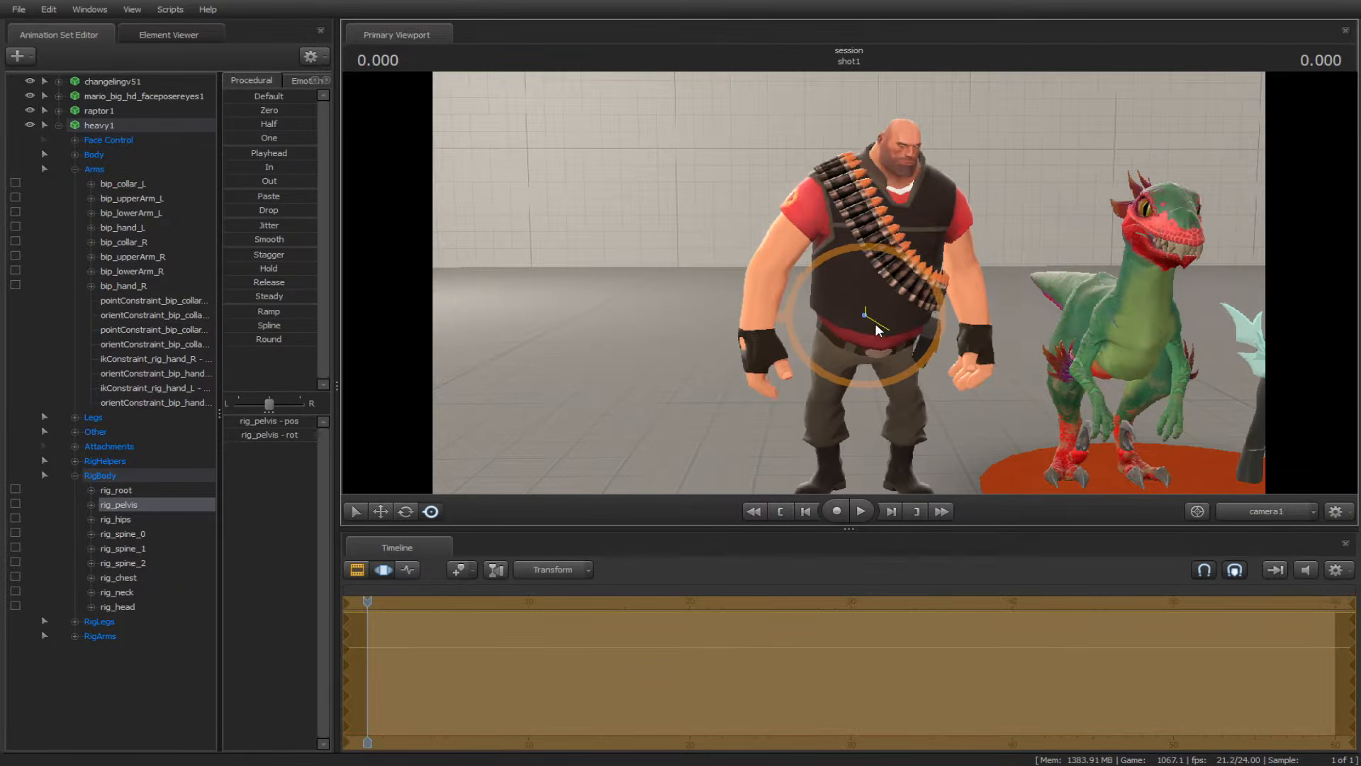
{"action": "left_click_drag", "start_coordinate": [868, 312], "coordinate": [795, 327]}
{"action": "key", "text": "ctrl+z"}
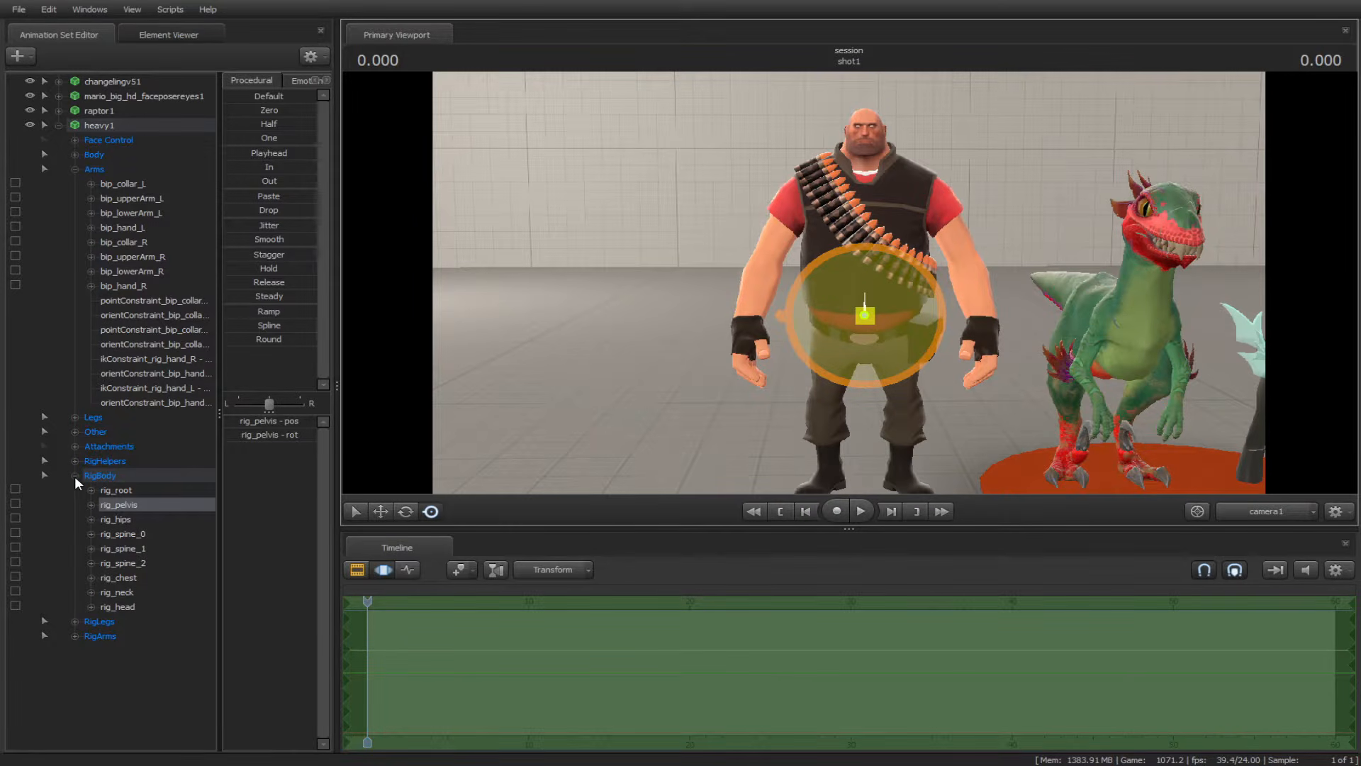
Step: Collapse the Arms group, select the controls from rig_spine_0 through rig_neck and set the rotation mode to Local
{"action": "left_click", "coordinate": [74, 169]}
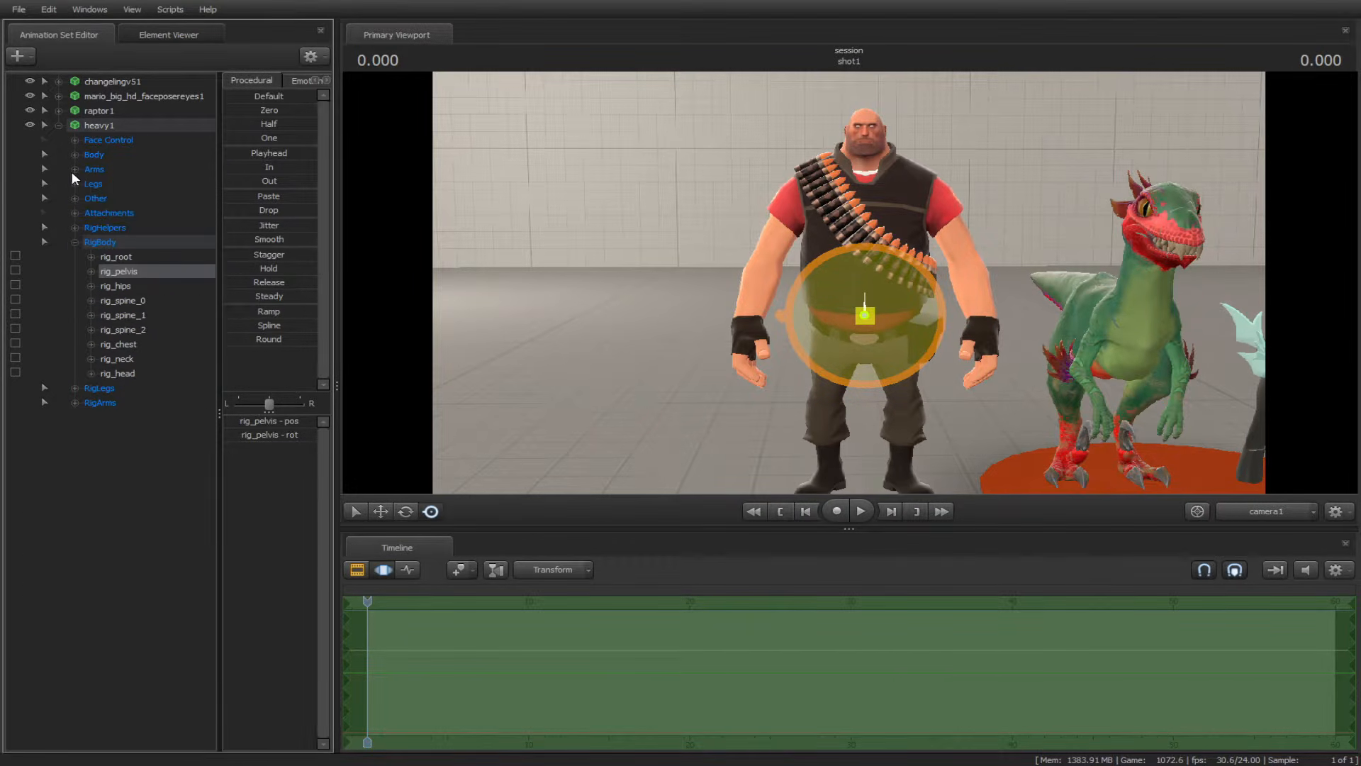
{"action": "left_click", "coordinate": [116, 463]}
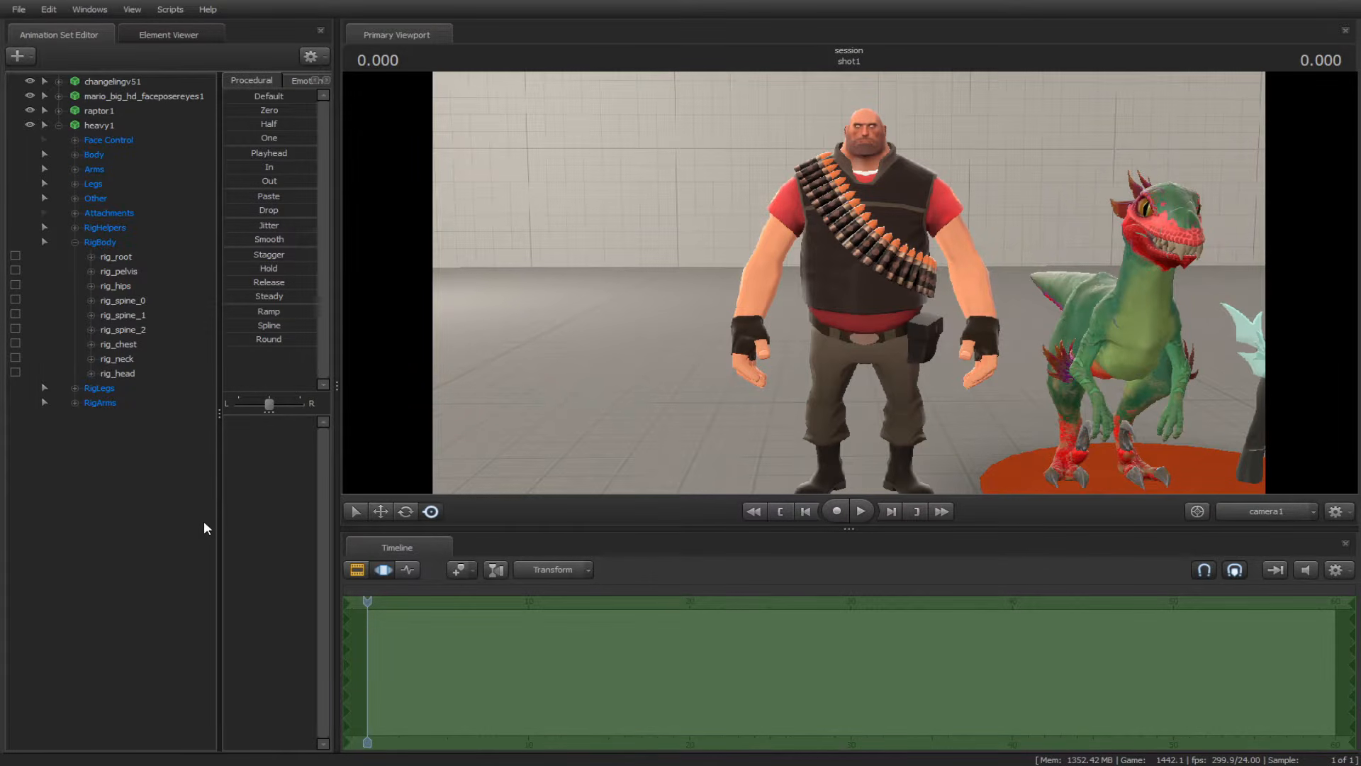
{"action": "left_click", "coordinate": [130, 302]}
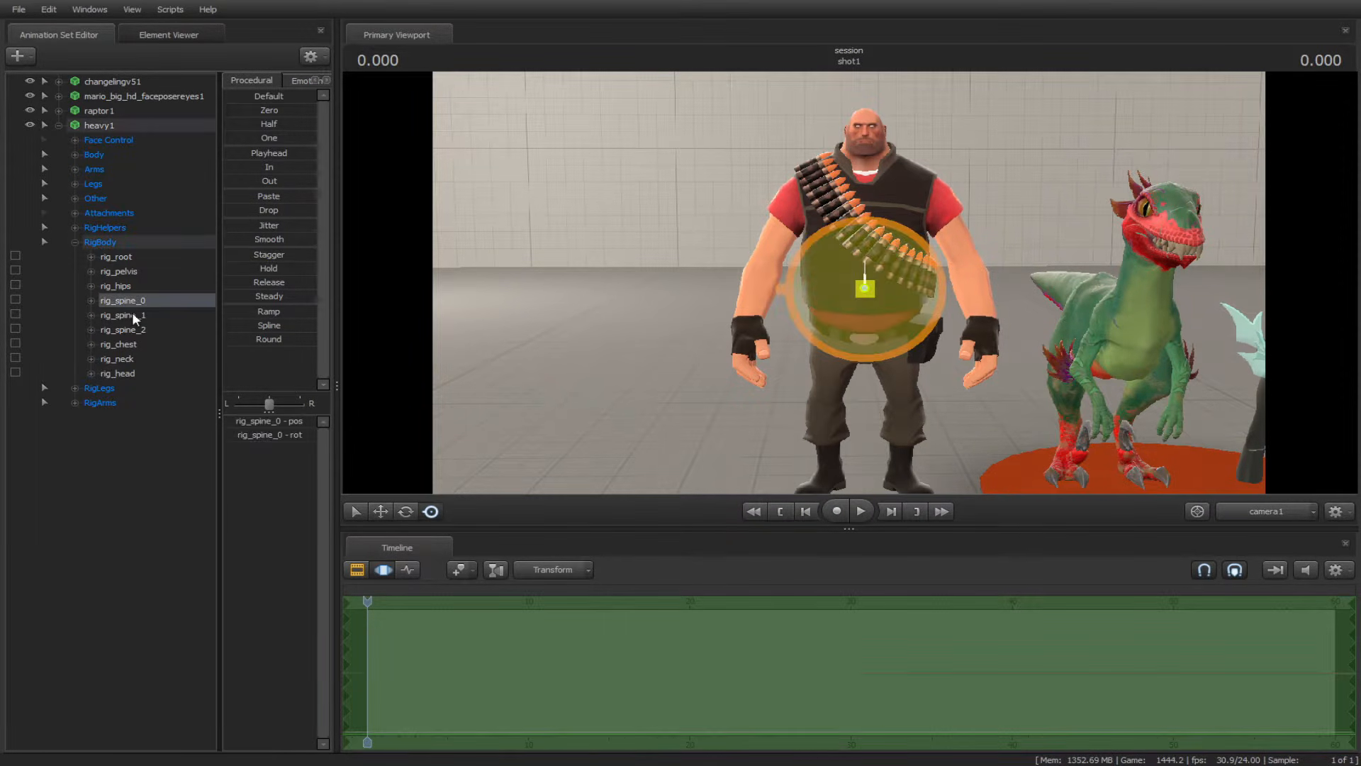
{"action": "left_click", "coordinate": [130, 356], "text": "shift"}
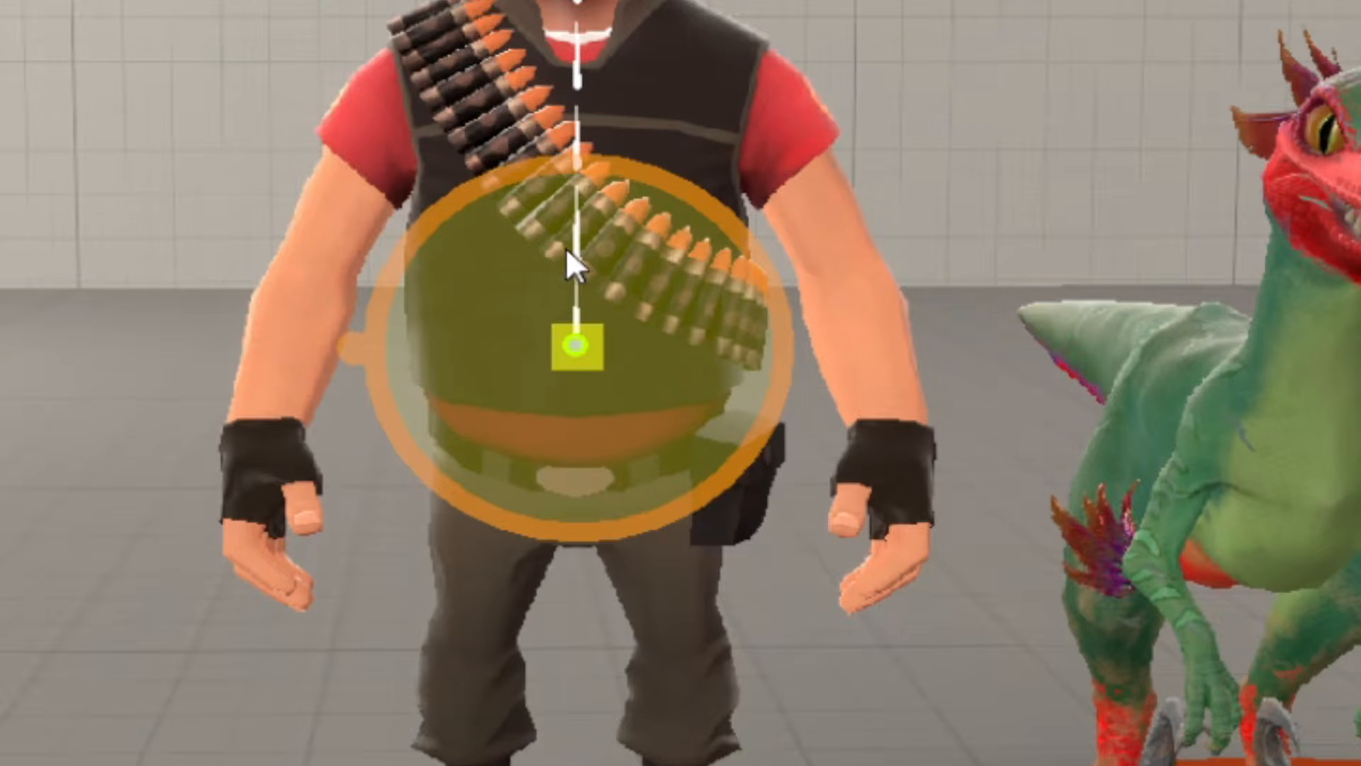
{"action": "right_click", "coordinate": [602, 246]}
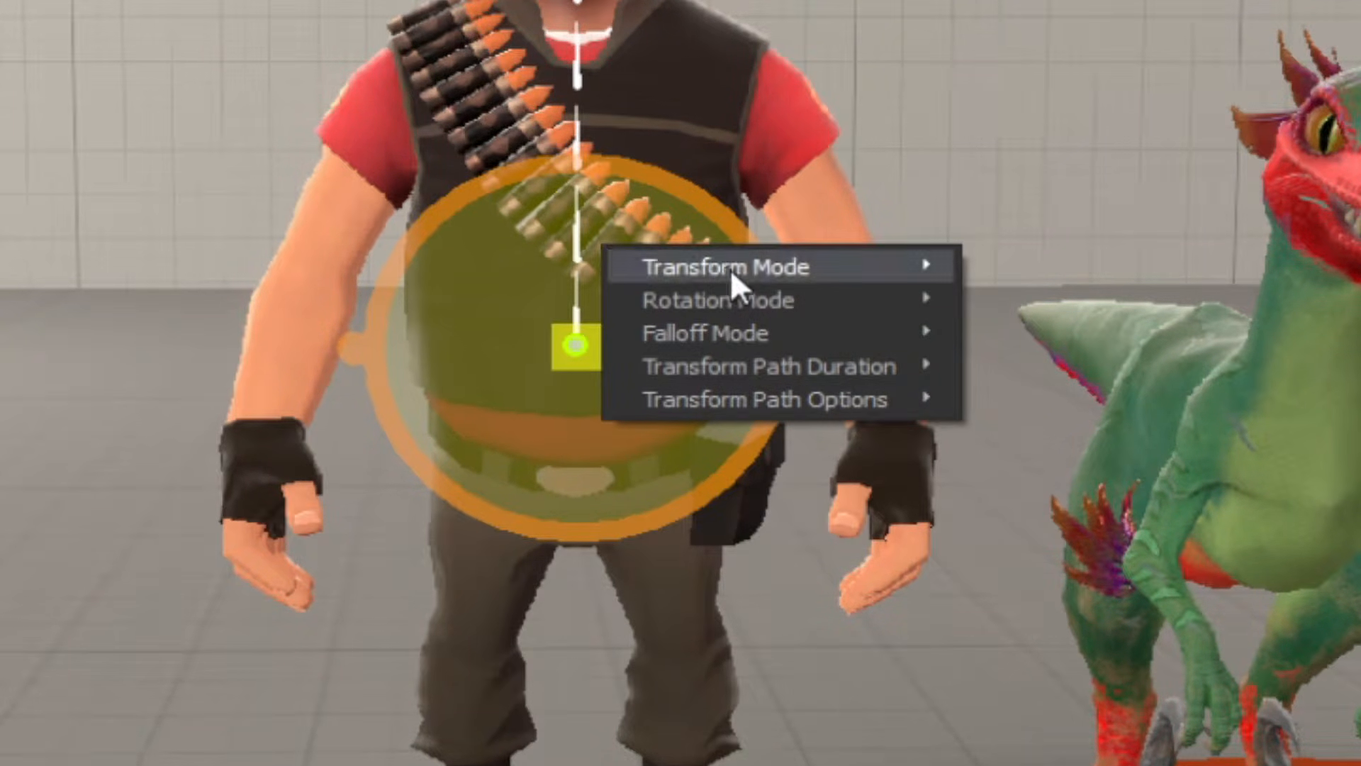
{"action": "mouse_move", "coordinate": [795, 304]}
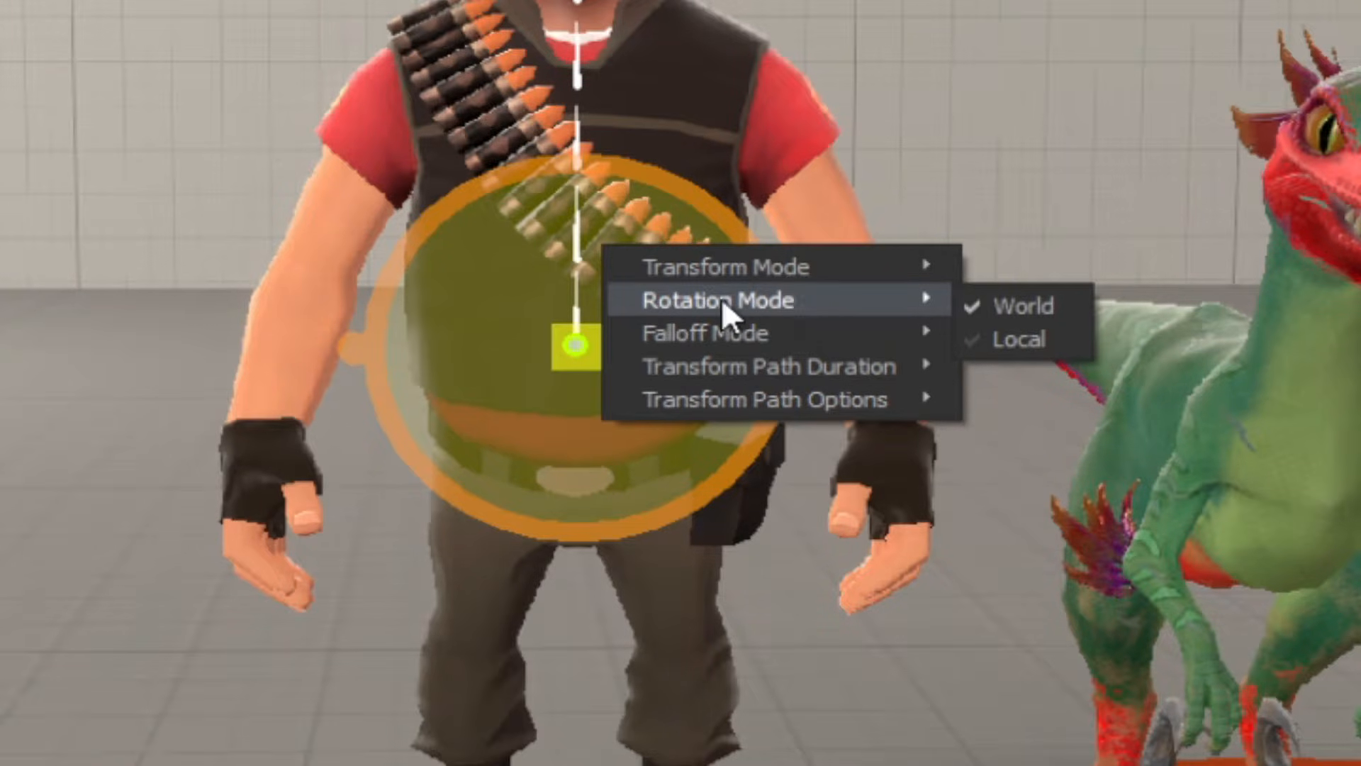
{"action": "left_click", "coordinate": [992, 344]}
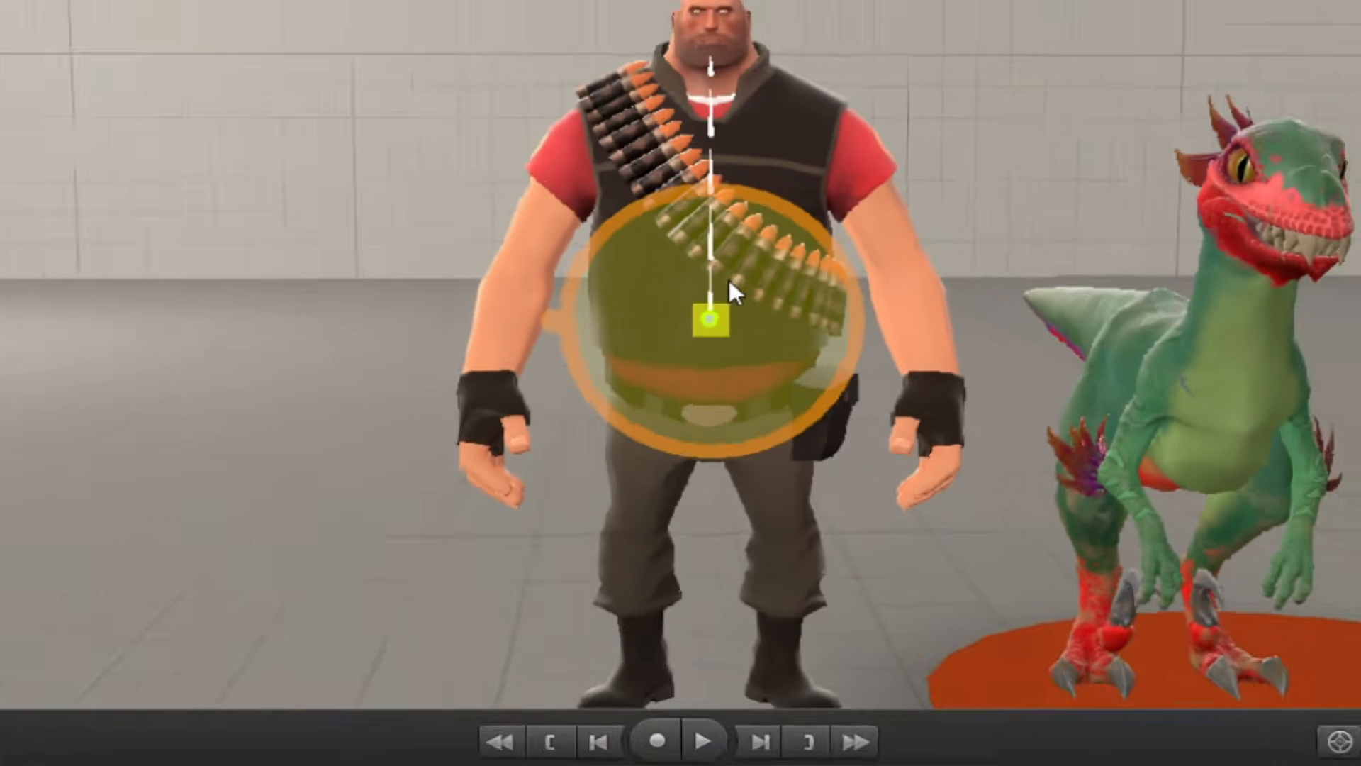
Step: Try bending the Heavy's spine by rotating the selected spine and neck controls together, undo it and clear the selection
{"action": "left_click_drag", "start_coordinate": [593, 281], "coordinate": [681, 343]}
{"action": "left_click_drag", "start_coordinate": [904, 295], "coordinate": [867, 265]}
{"action": "key", "text": "ctrl+z"}
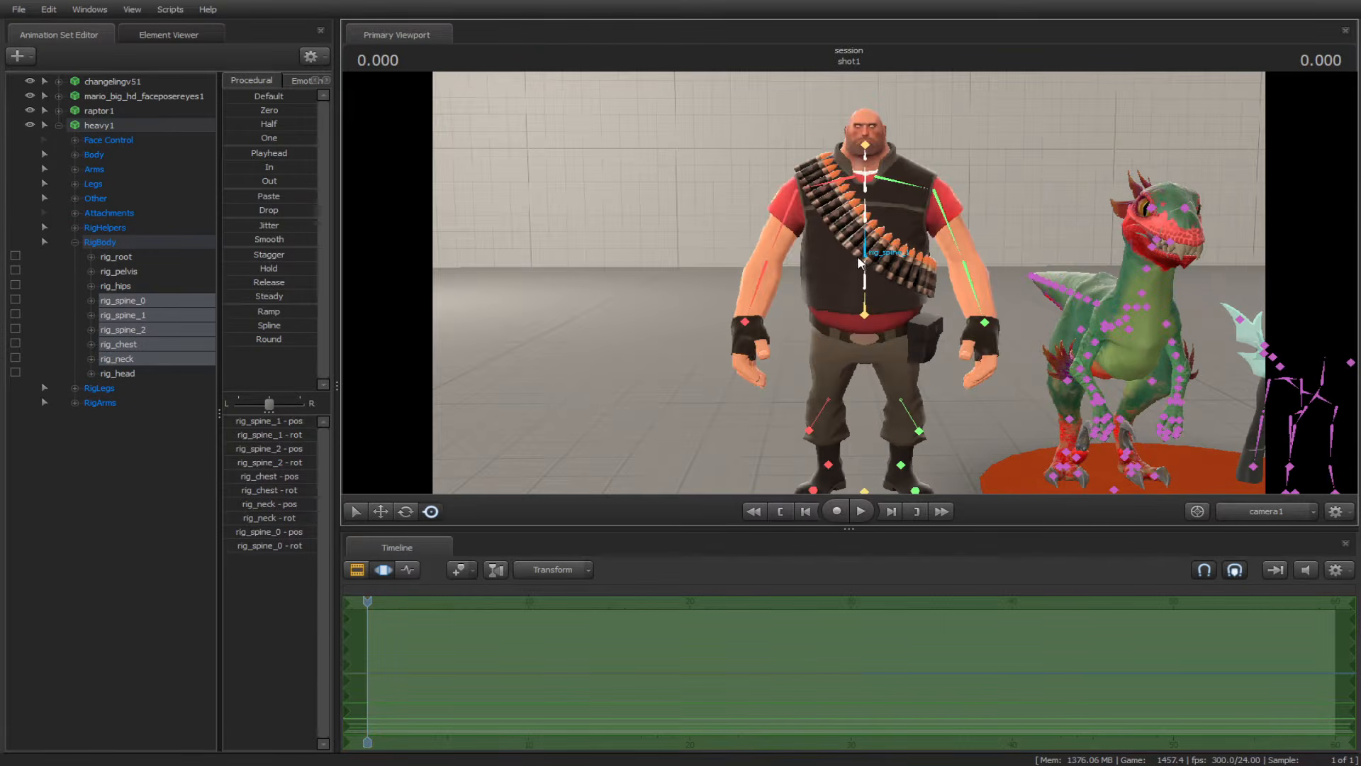
{"action": "left_click", "coordinate": [155, 495]}
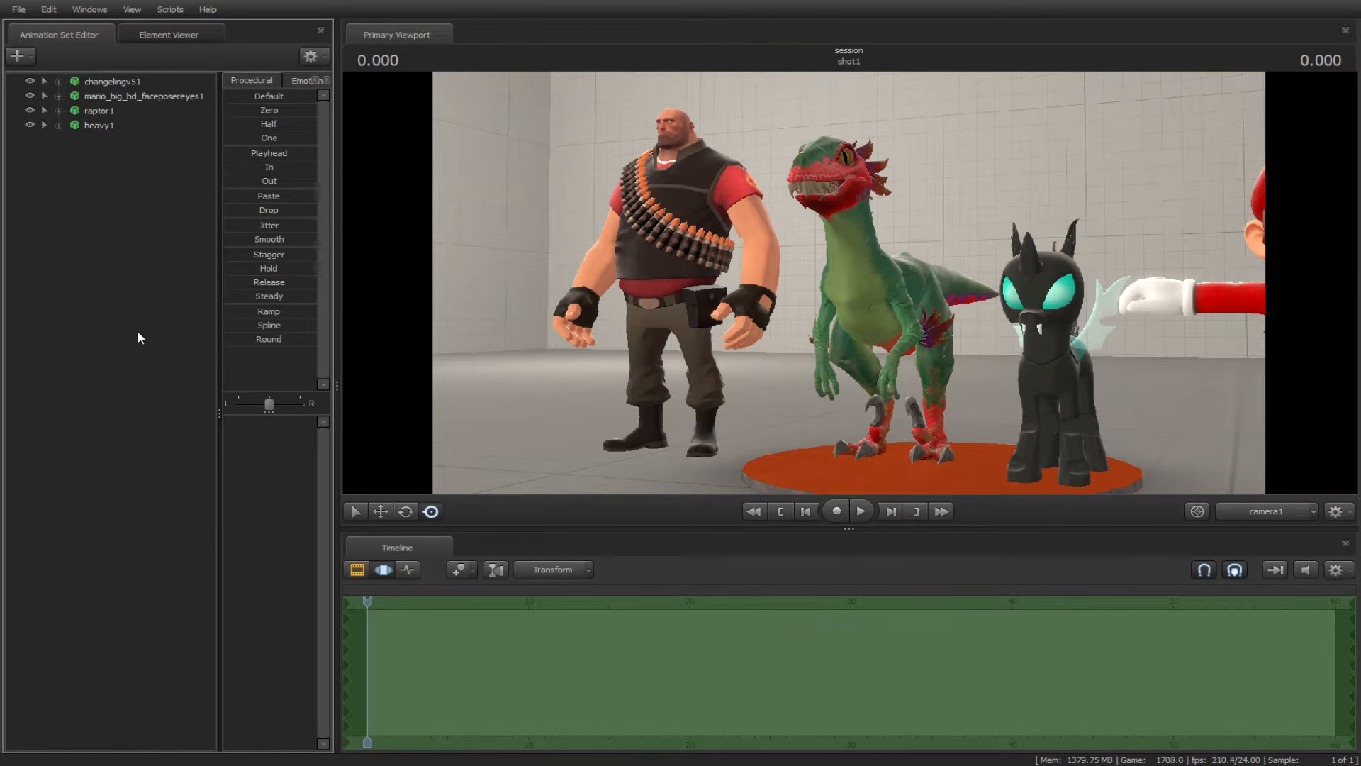
Step: Select the raptor's left ankle joint, L_HoofedLeg_A_Ankle_Jnt, and run create_ik_constraint from the DAG utilities on it
{"action": "key", "text": "ctrl"}
{"action": "left_click_drag", "start_coordinate": [738, 378], "coordinate": [874, 330]}
{"action": "key", "text": "w"}
{"action": "key", "text": "s"}
{"action": "key", "text": "ctrl"}
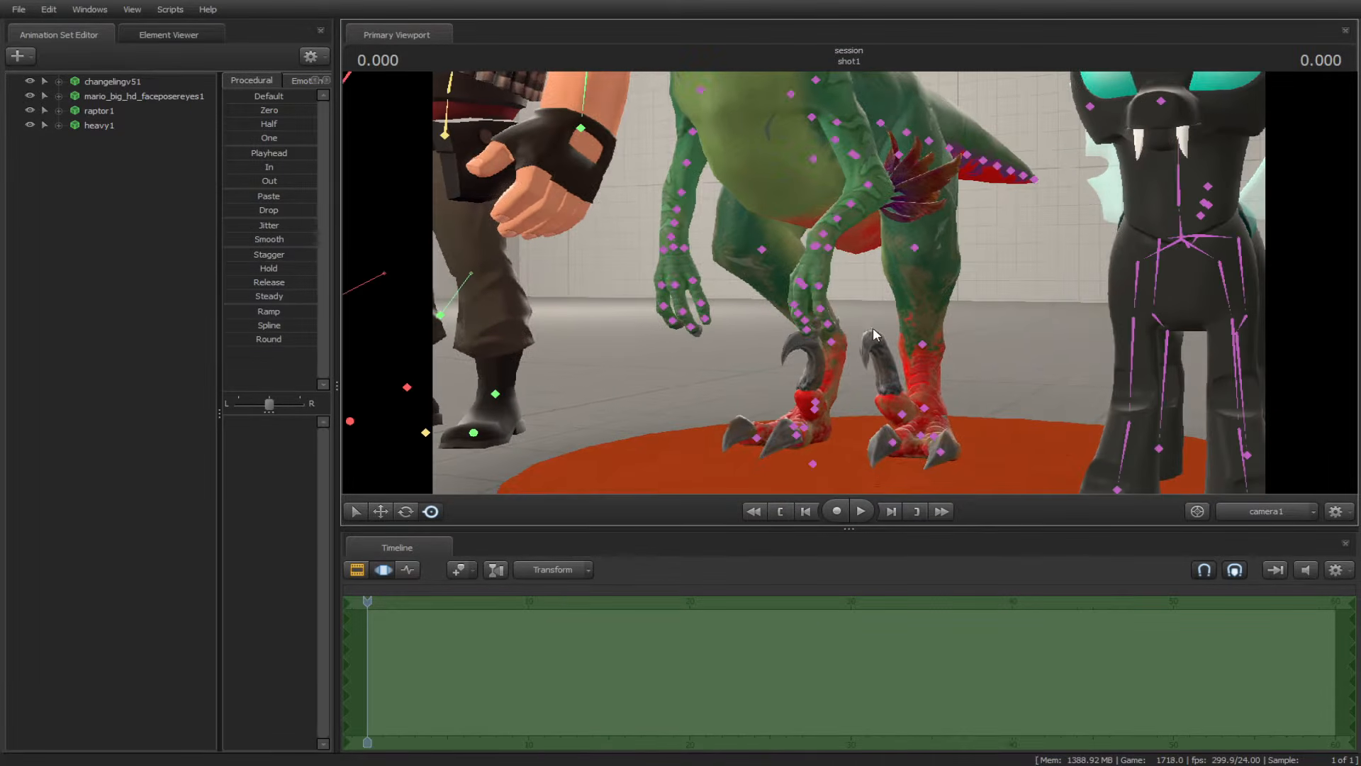
{"action": "left_click", "coordinate": [924, 342], "text": "ctrl"}
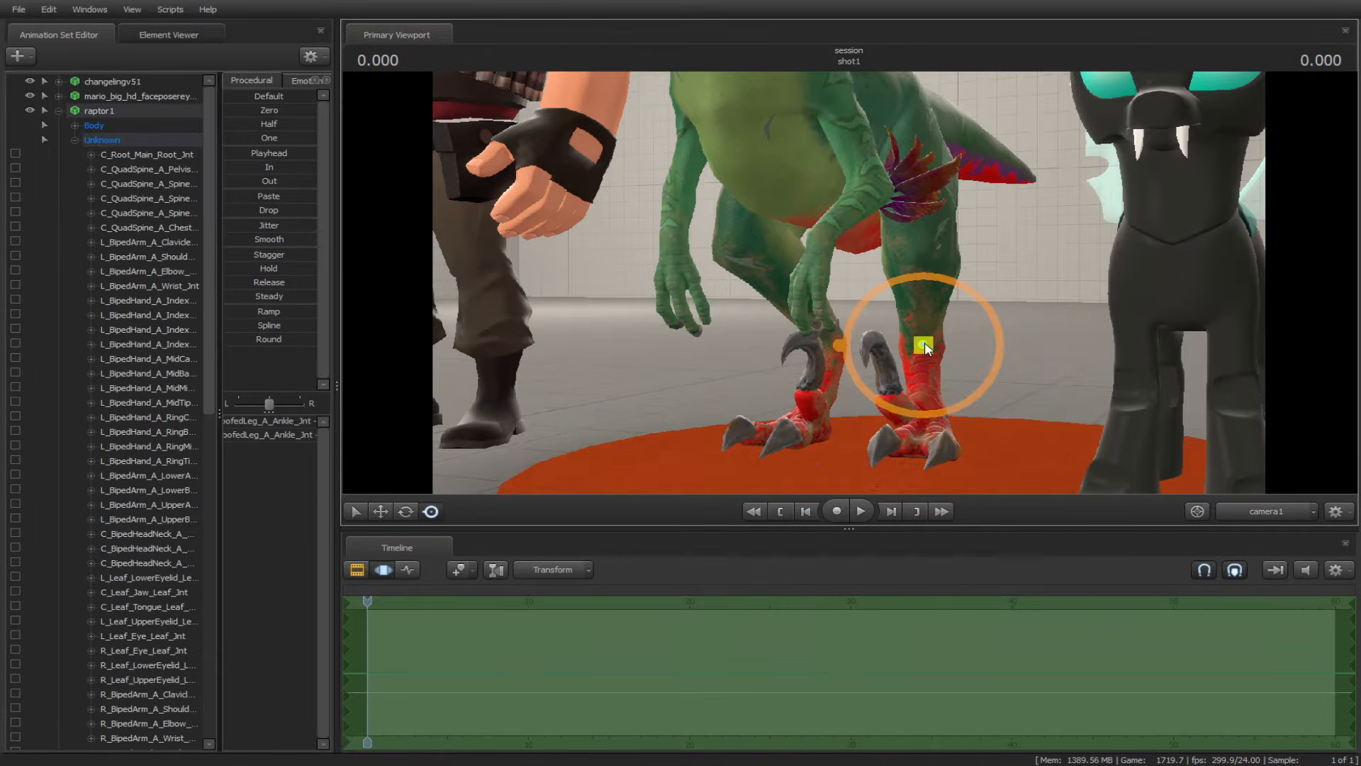
{"action": "scroll", "coordinate": [149, 490], "scroll_direction": "down", "scroll_amount": 13}
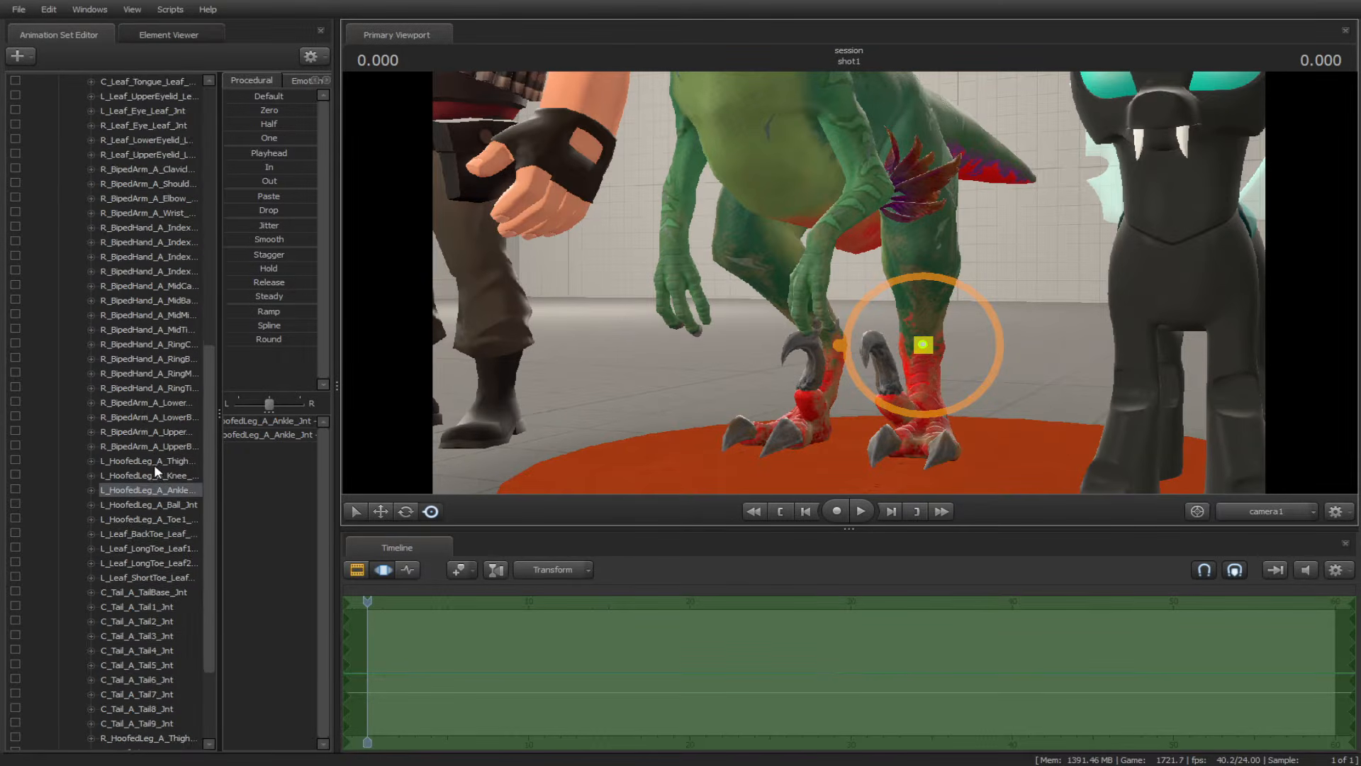
{"action": "right_click", "coordinate": [135, 444]}
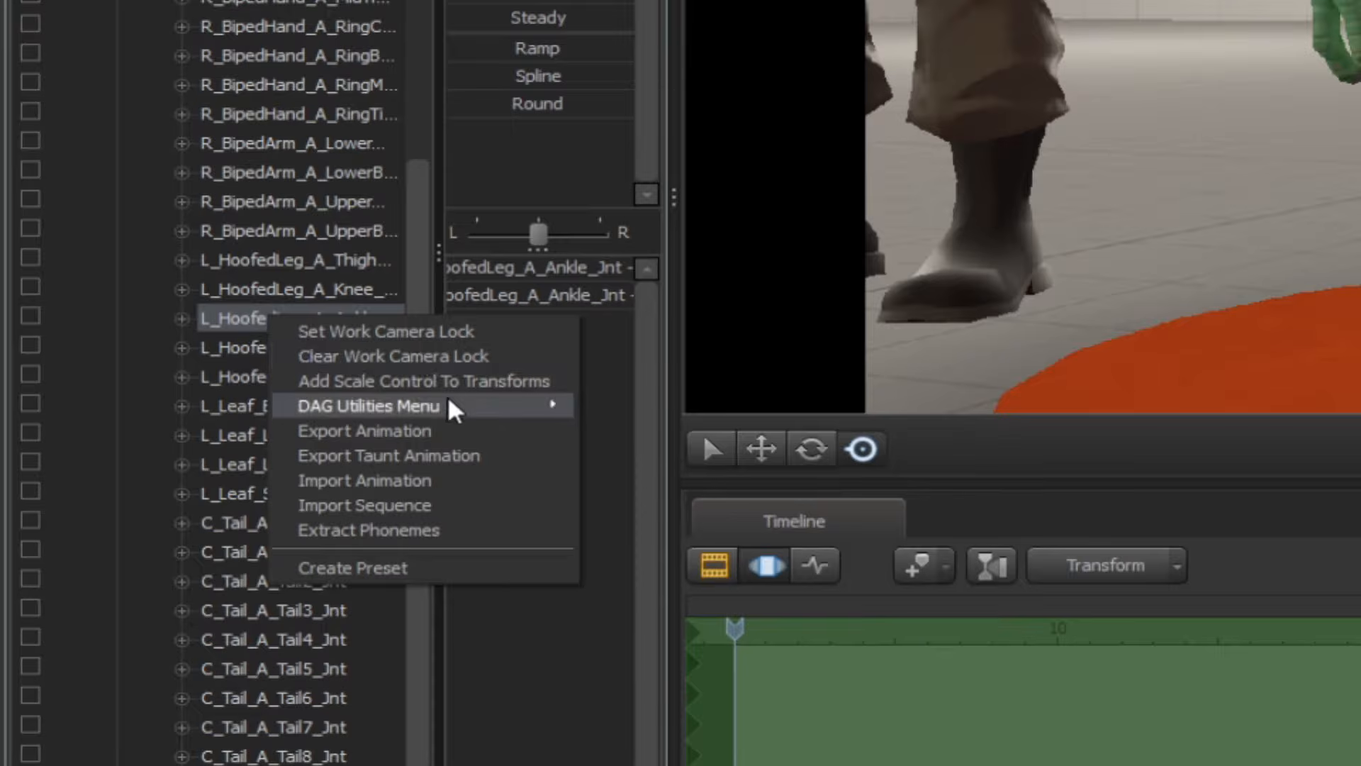
{"action": "mouse_move", "coordinate": [368, 416]}
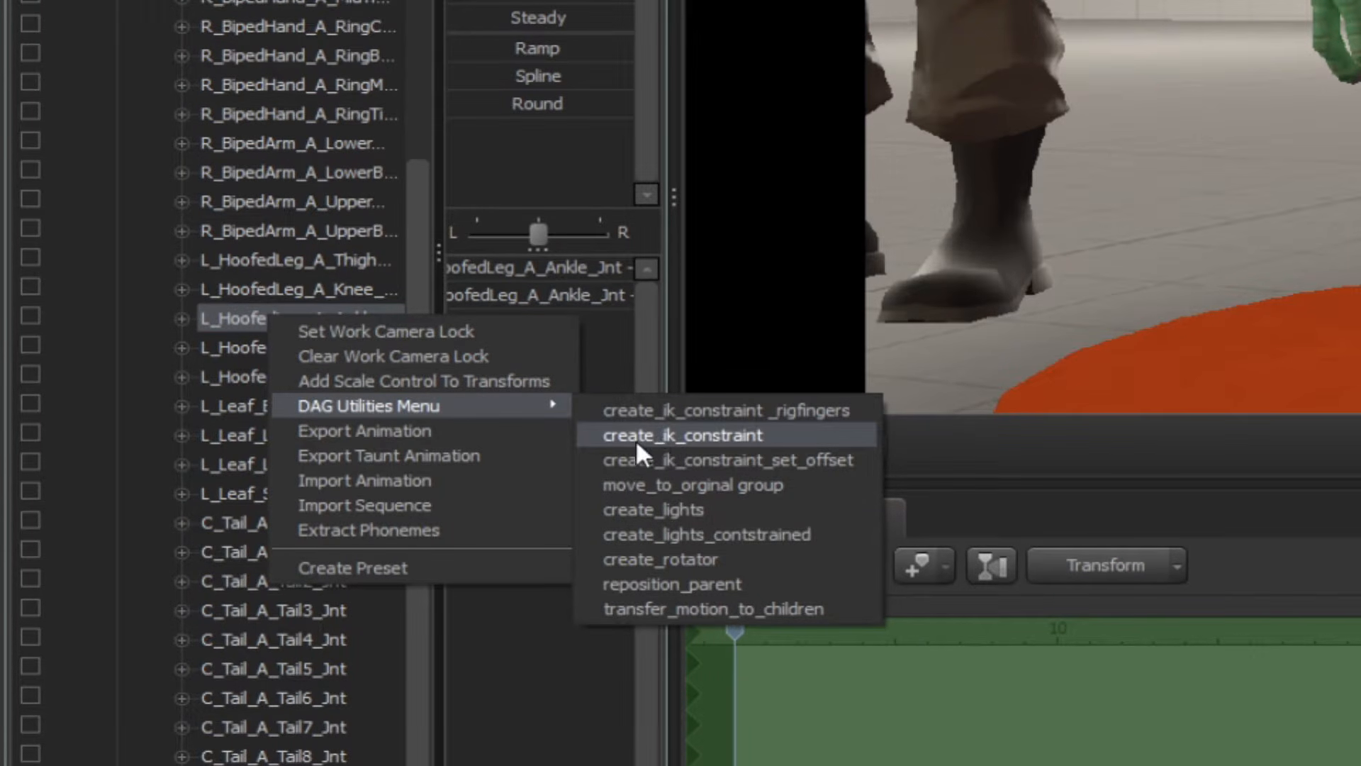
{"action": "left_click", "coordinate": [677, 432]}
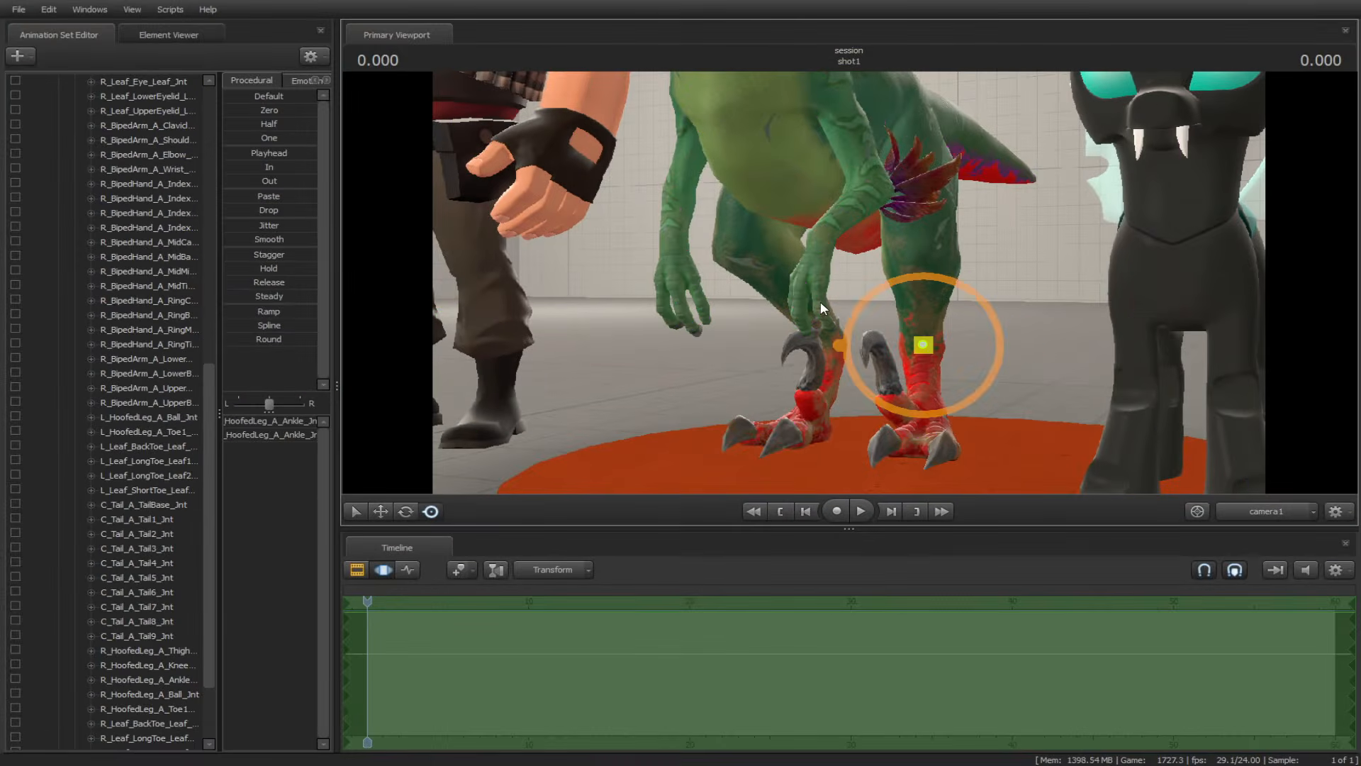
Step: Try moving the raptor's left ankle control to test the leg's IK, and undo the move
{"action": "mouse_move", "coordinate": [820, 303]}
{"action": "left_mouse_down"}
{"action": "mouse_move", "coordinate": [784, 275]}
{"action": "mouse_move", "coordinate": [822, 269]}
{"action": "mouse_move", "coordinate": [820, 302]}
{"action": "left_mouse_up"}
{"action": "left_click_drag", "start_coordinate": [881, 358], "coordinate": [1000, 298]}
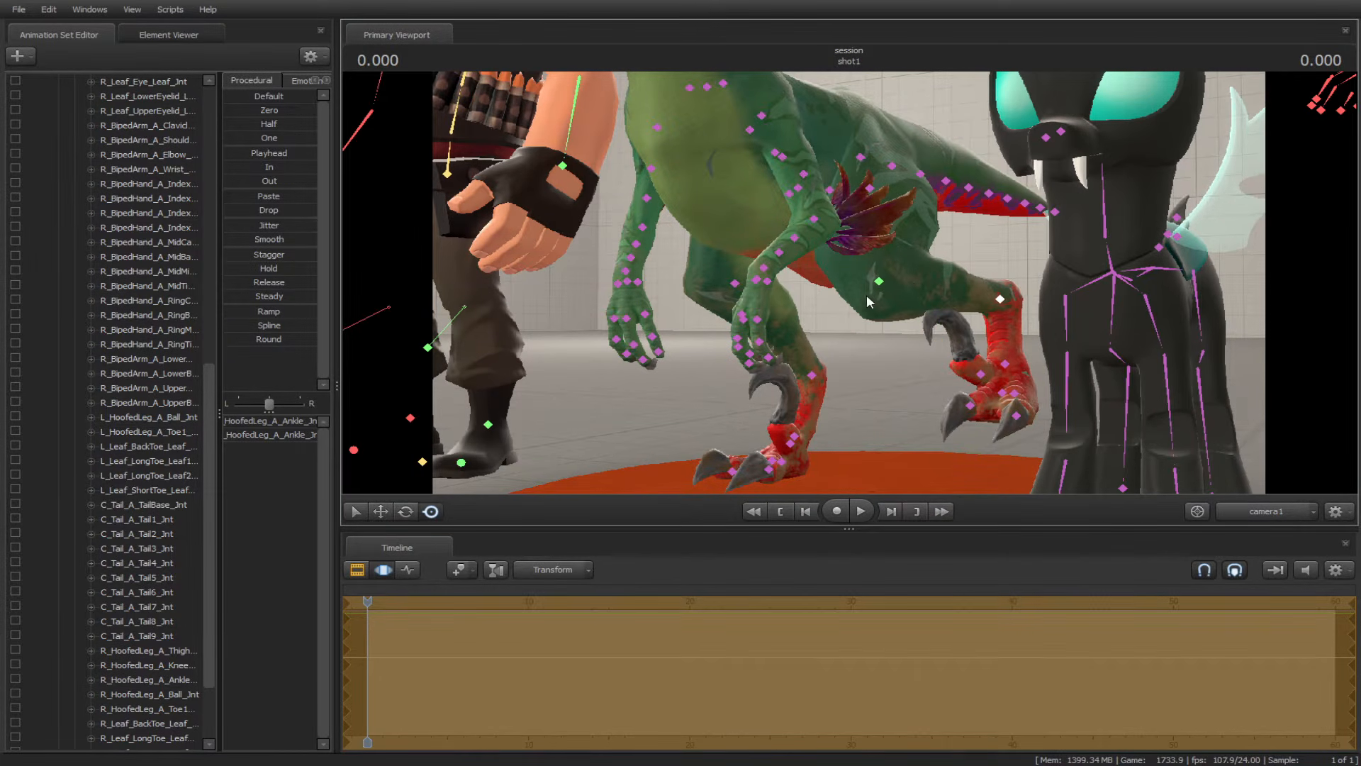
{"action": "key", "text": "ctrl+z"}
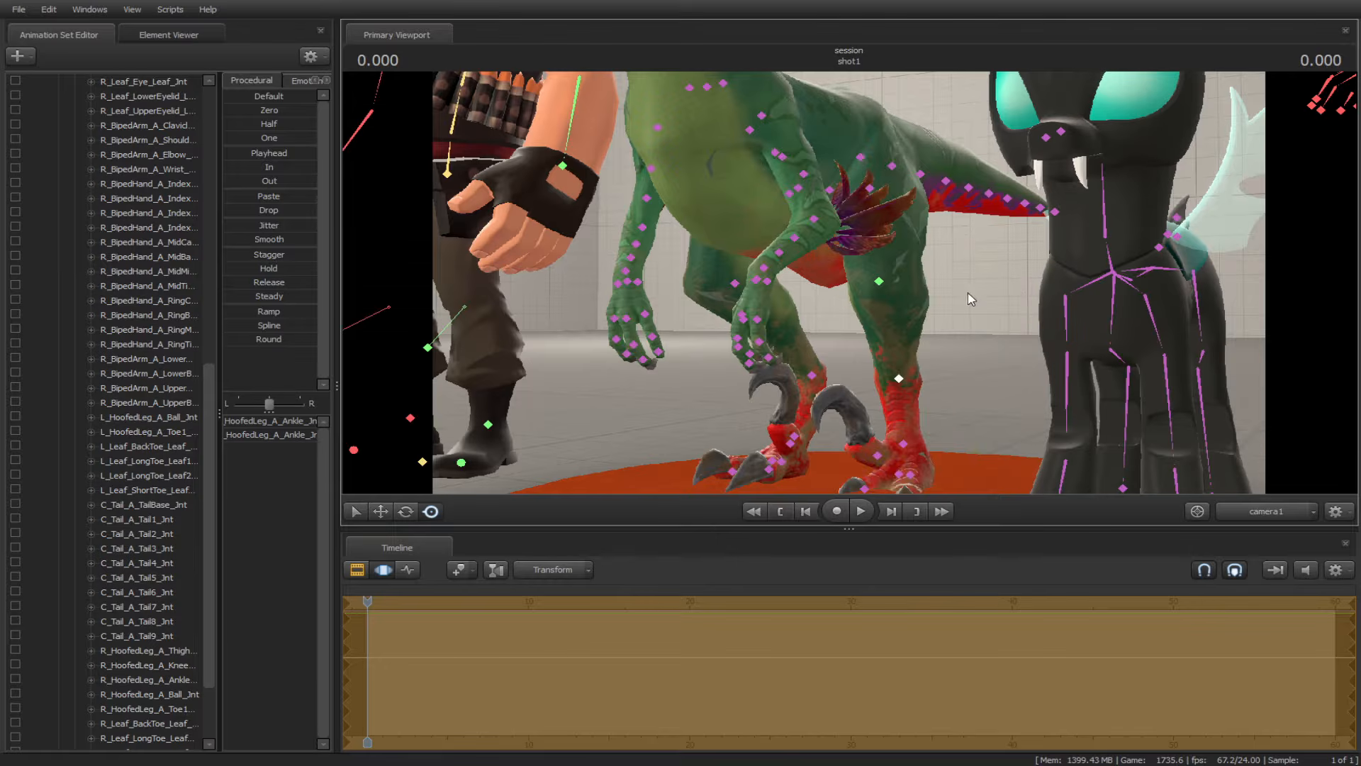
Step: Select the raptor's right ankle joint and run create_ik_constraint from the DAG utilities on it
{"action": "left_click", "coordinate": [808, 372]}
{"action": "scroll", "coordinate": [162, 525], "scroll_direction": "down", "scroll_amount": 3}
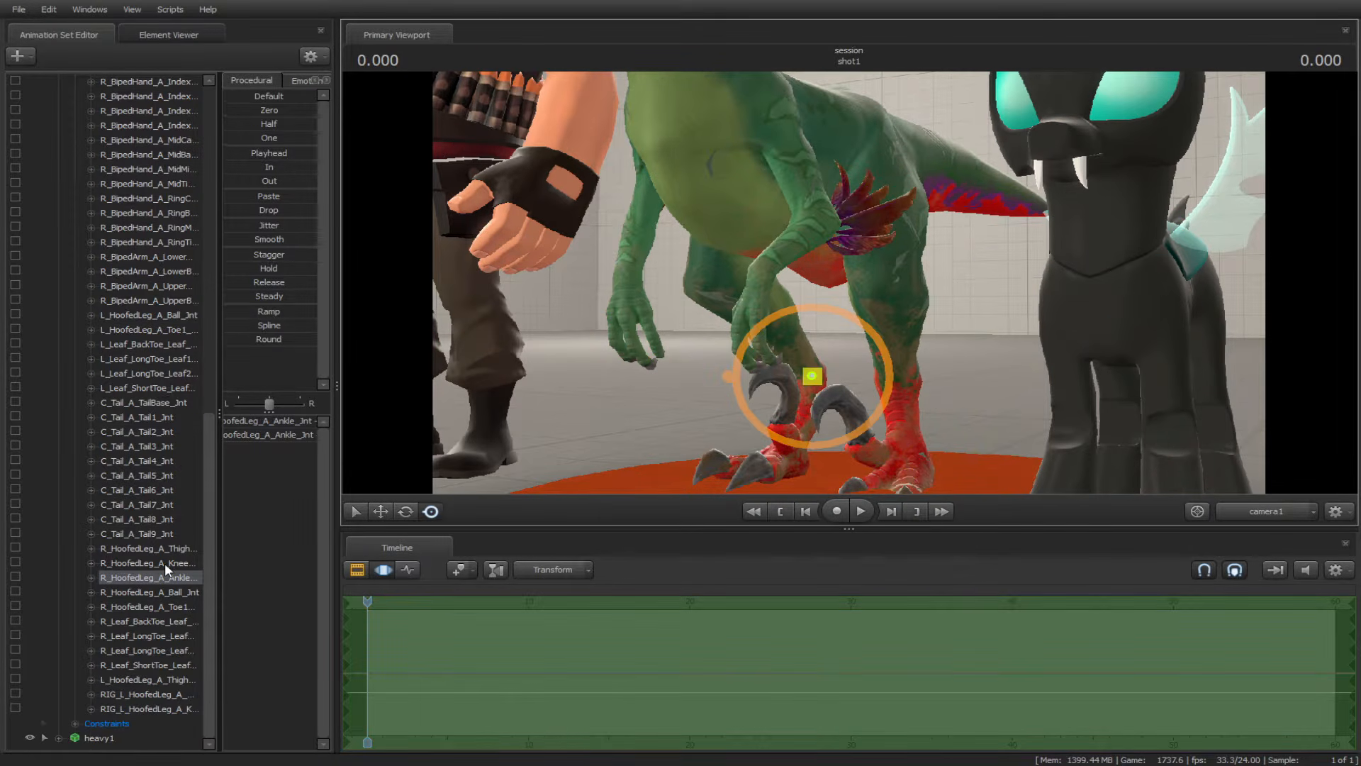
{"action": "right_click", "coordinate": [164, 575]}
{"action": "mouse_move", "coordinate": [300, 617]}
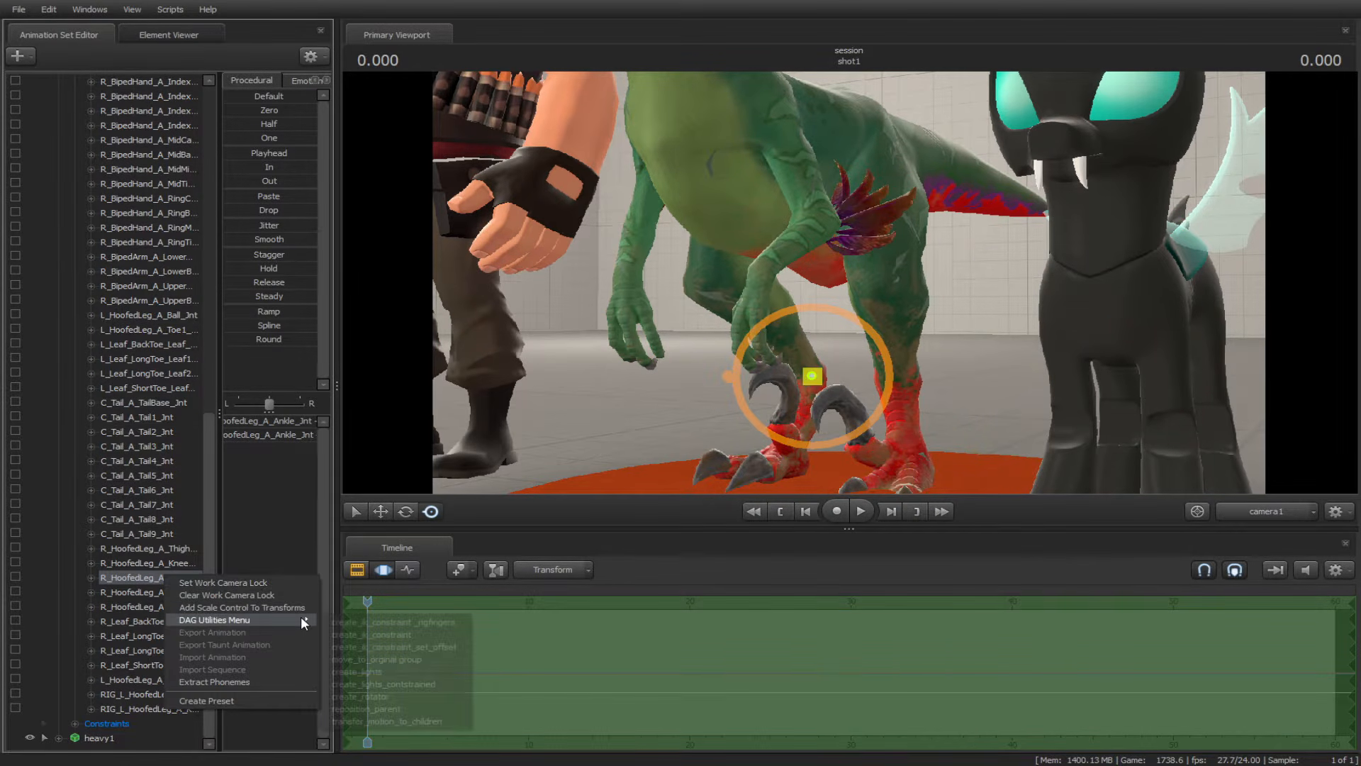
{"action": "left_click", "coordinate": [389, 634]}
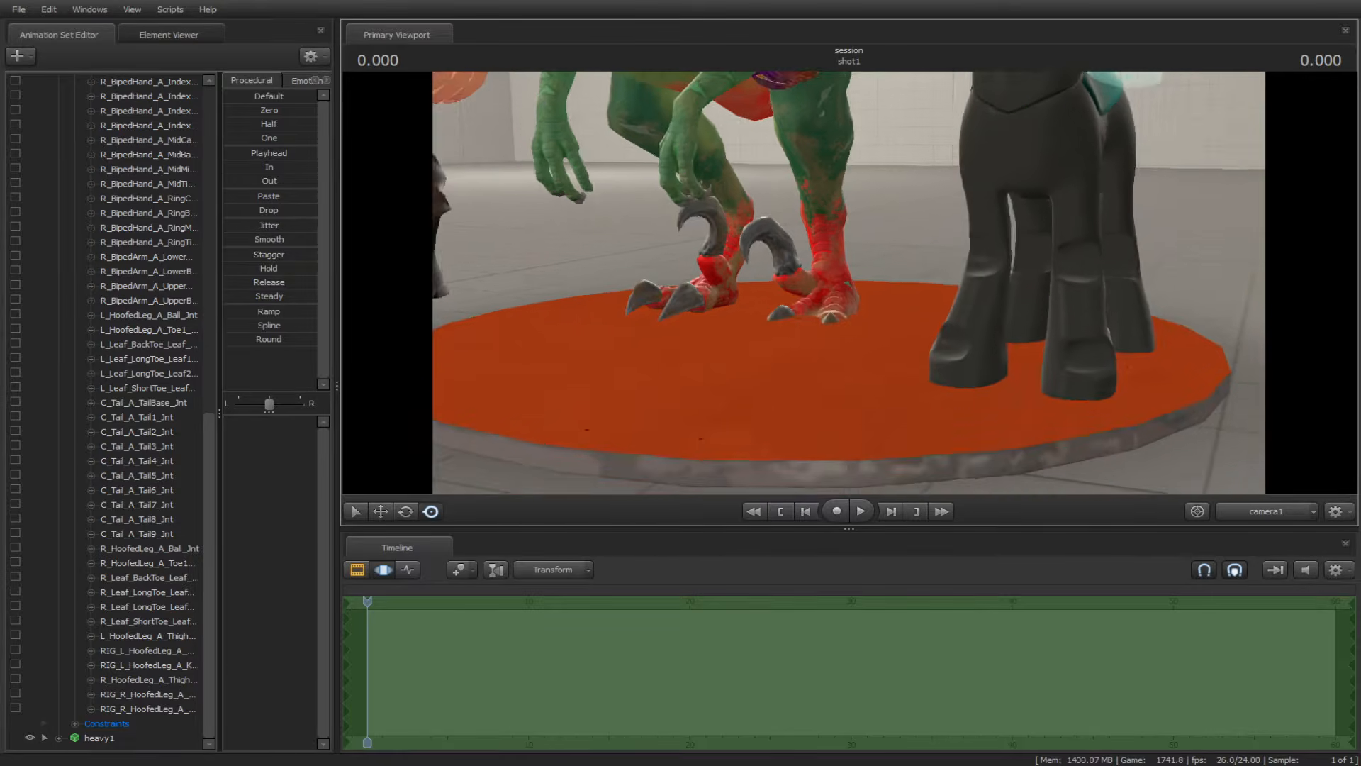
Step: Try moving the raptor's pelvis joint to test whether the feet stay planted, and undo the move
{"action": "left_click_drag", "start_coordinate": [827, 312], "coordinate": [827, 250]}
{"action": "left_click", "coordinate": [815, 249], "text": "ctrl"}
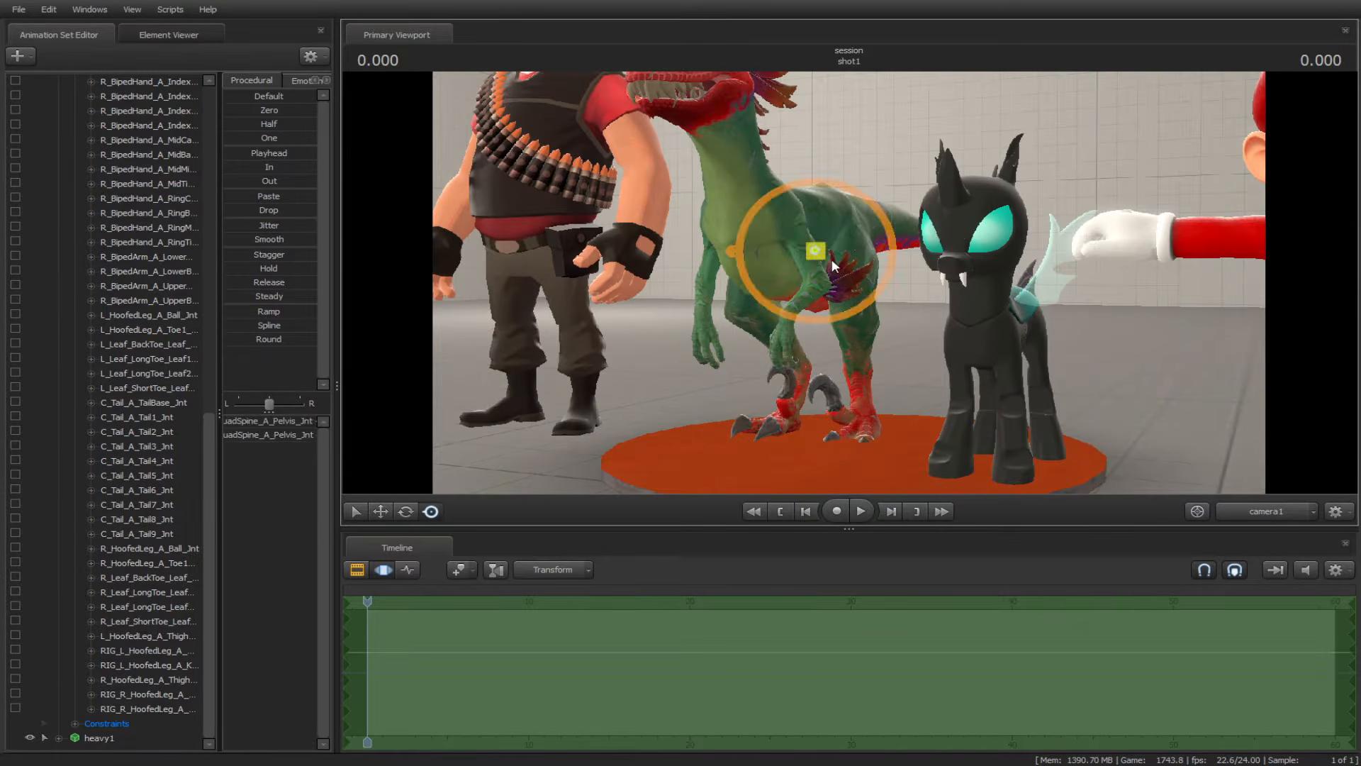
{"action": "left_click_drag", "start_coordinate": [888, 321], "coordinate": [865, 291]}
{"action": "key", "text": "s"}
{"action": "key", "text": "ctrl+z"}
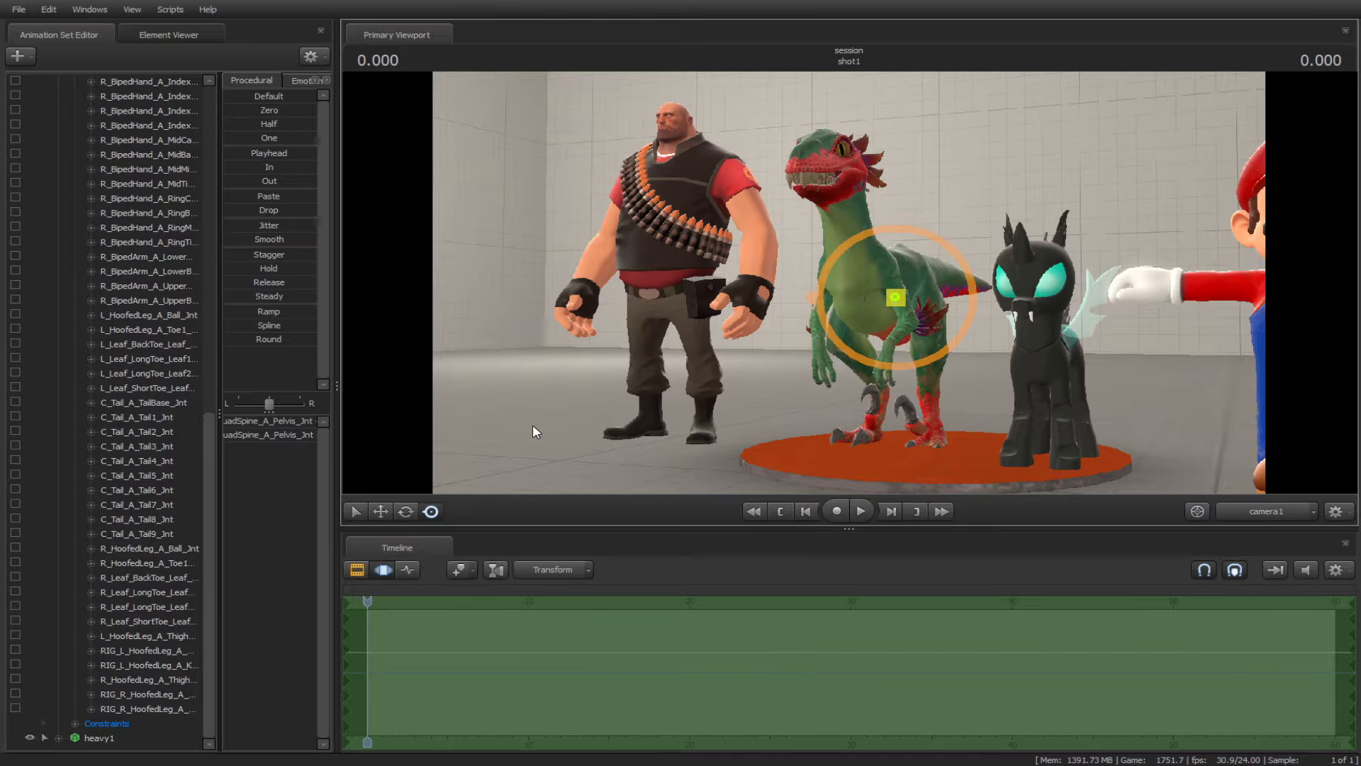
Step: Detach all IK rigs from raptor1
{"action": "scroll", "coordinate": [97, 263], "scroll_direction": "up", "scroll_amount": 15}
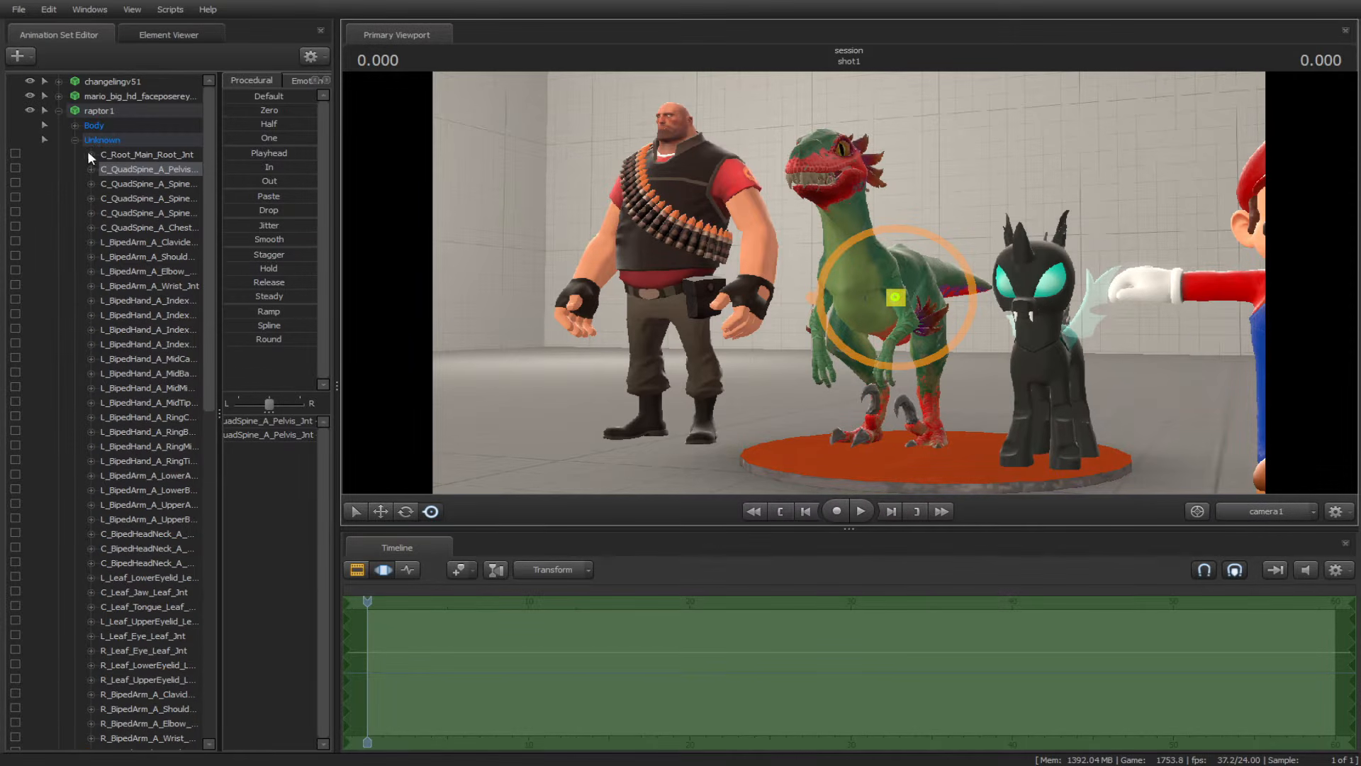
{"action": "left_click", "coordinate": [44, 110]}
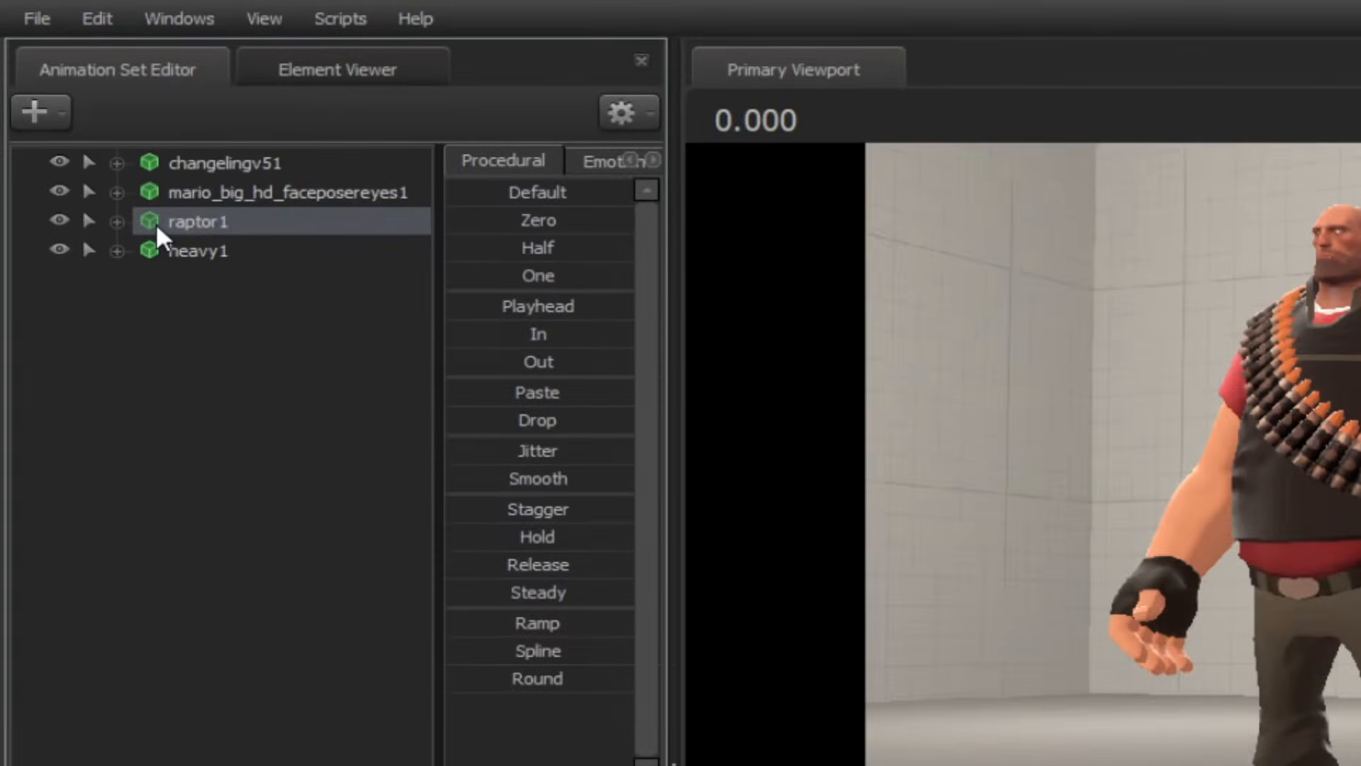
{"action": "right_click", "coordinate": [79, 113]}
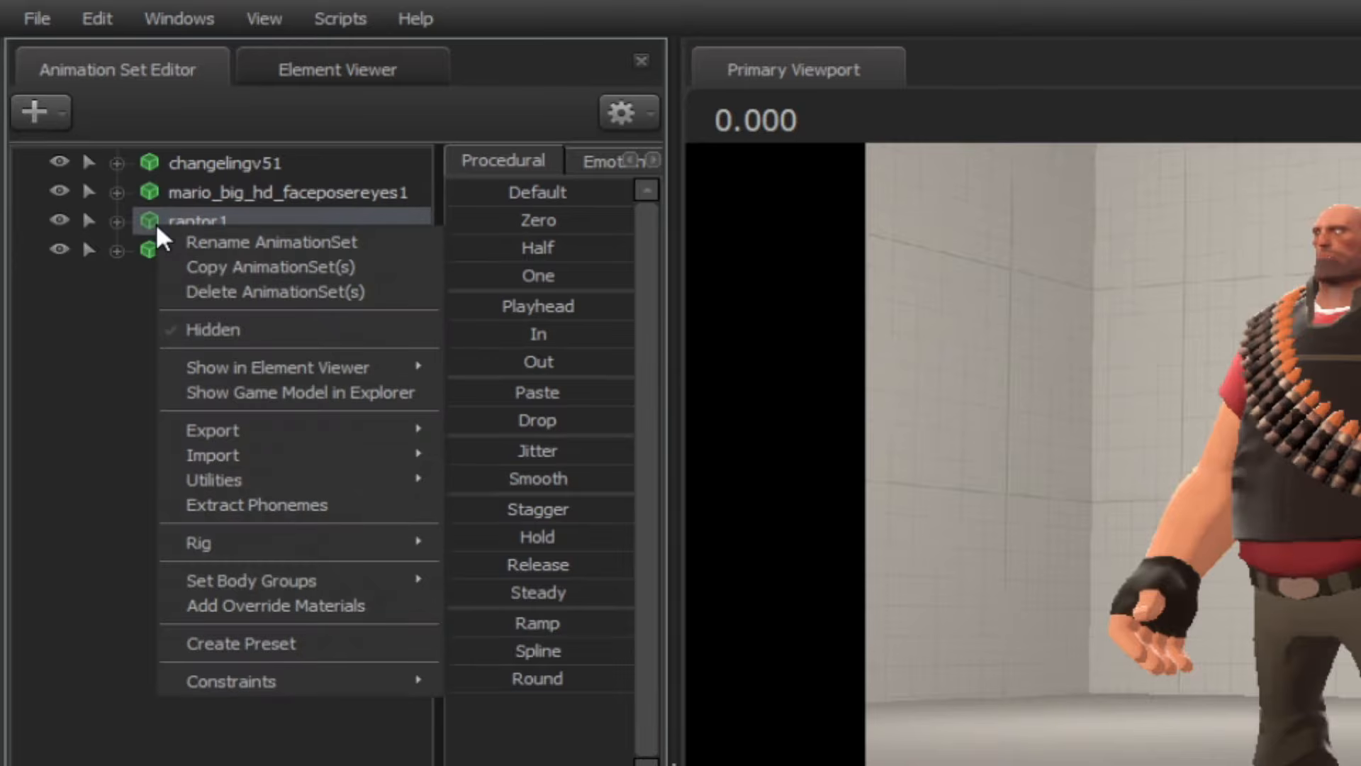
{"action": "mouse_move", "coordinate": [426, 543]}
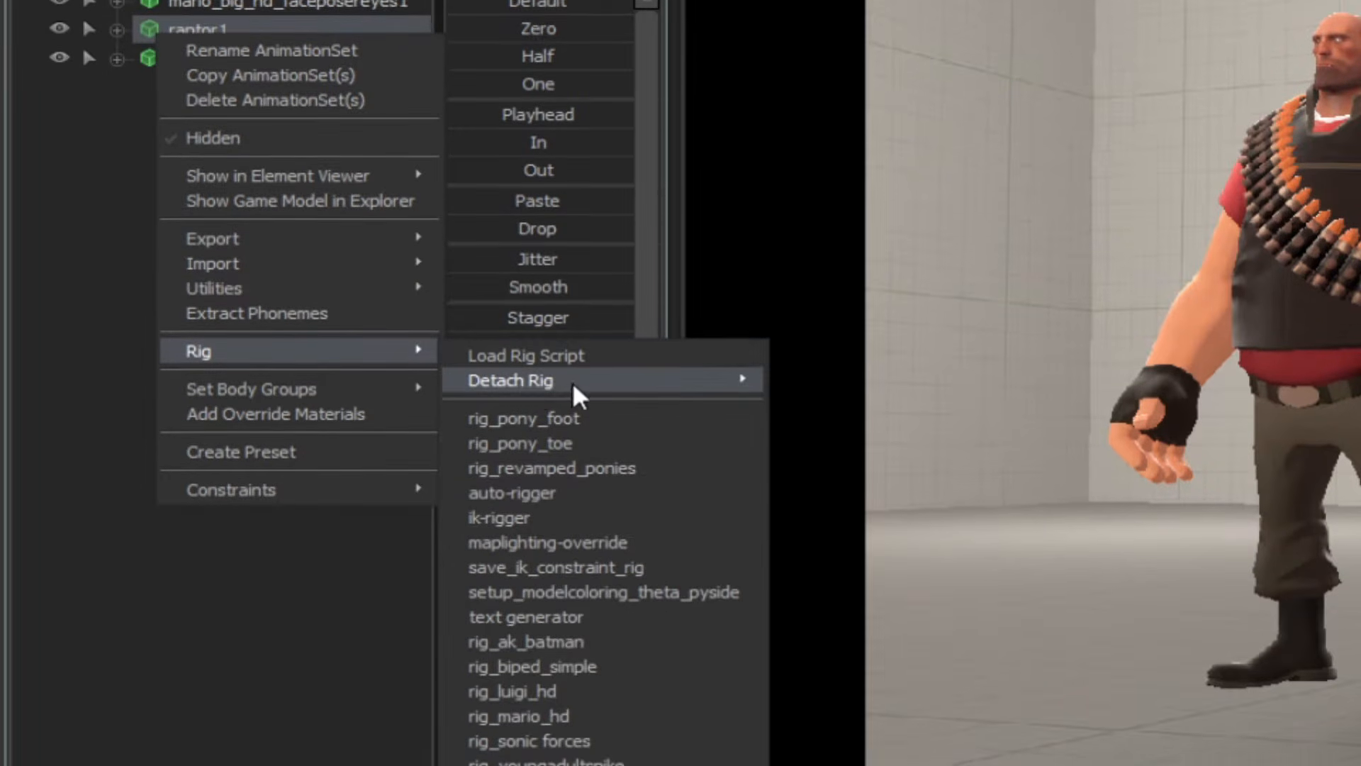
{"action": "mouse_move", "coordinate": [560, 511]}
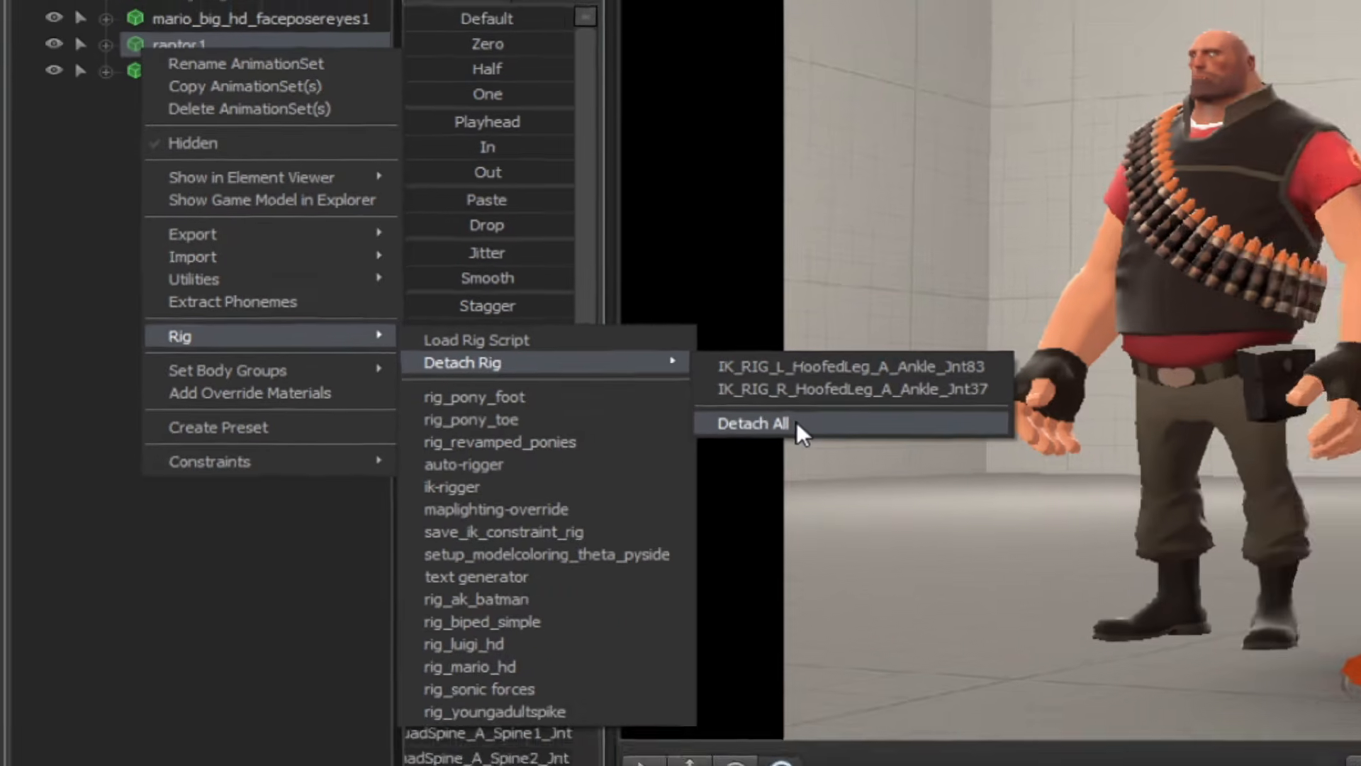
{"action": "left_click", "coordinate": [880, 448]}
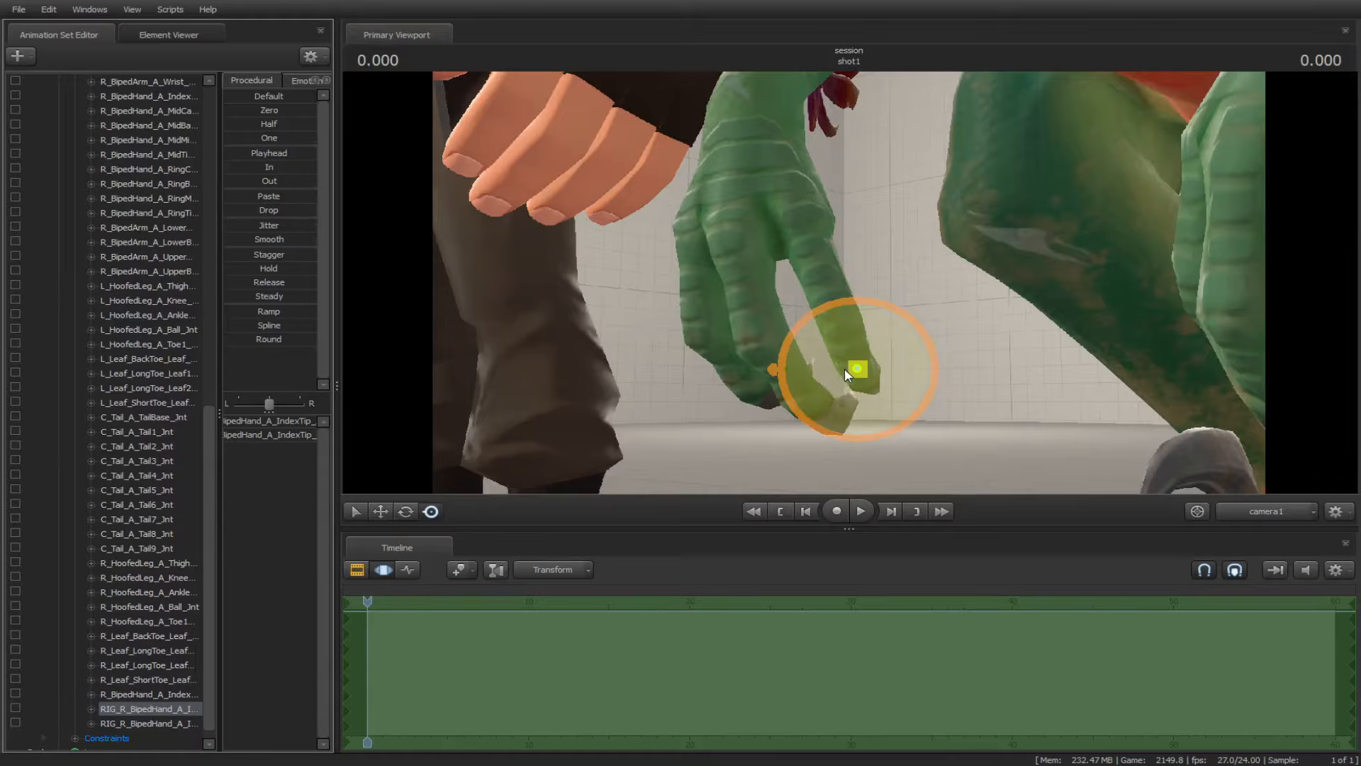
Step: Move the rig control of the raptor's right index fingertip to bend the finger
{"action": "left_click", "coordinate": [857, 368]}
{"action": "left_click_drag", "start_coordinate": [857, 368], "coordinate": [890, 344]}
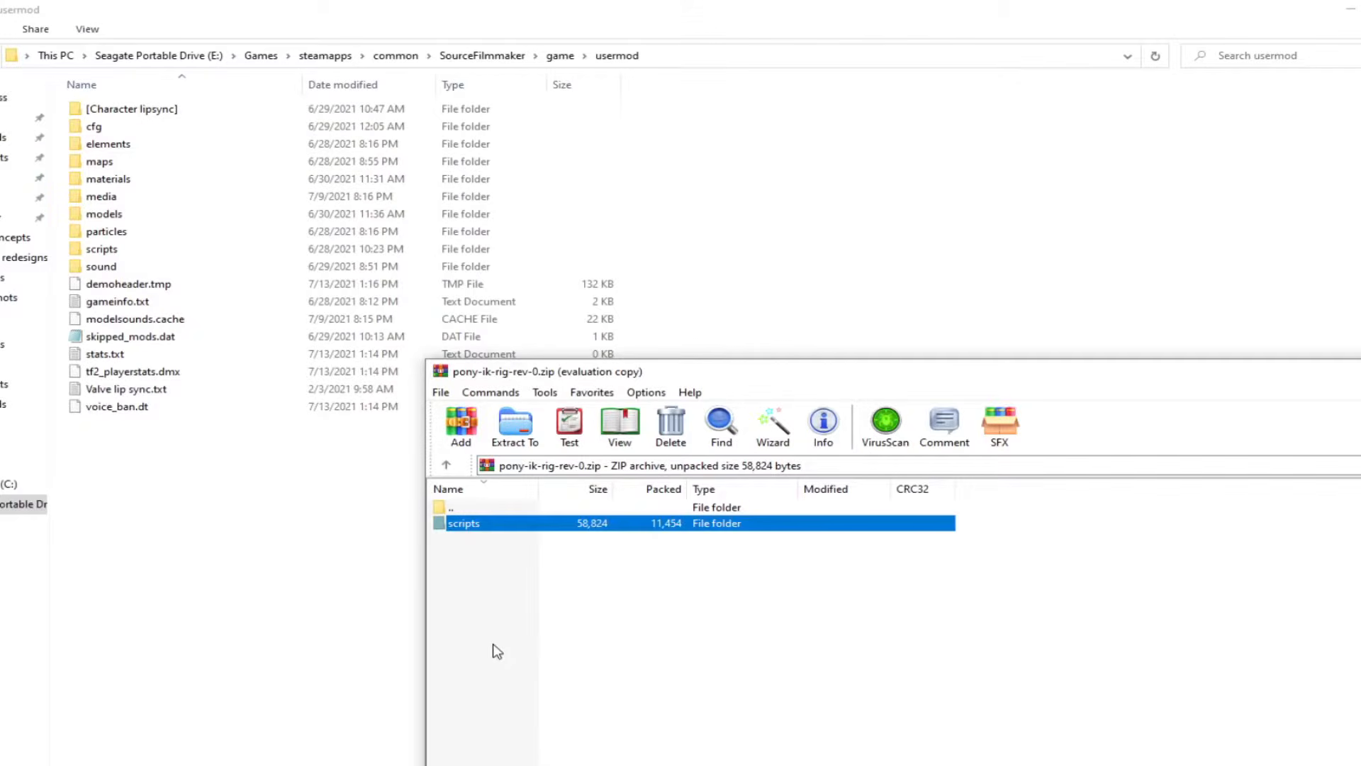
Step: Copy the scripts folder from pony-ik-rig-rev-0.zip into SourceFilmmaker's usermod folder in File Explorer, and close the archive
{"action": "left_click", "coordinate": [496, 647]}
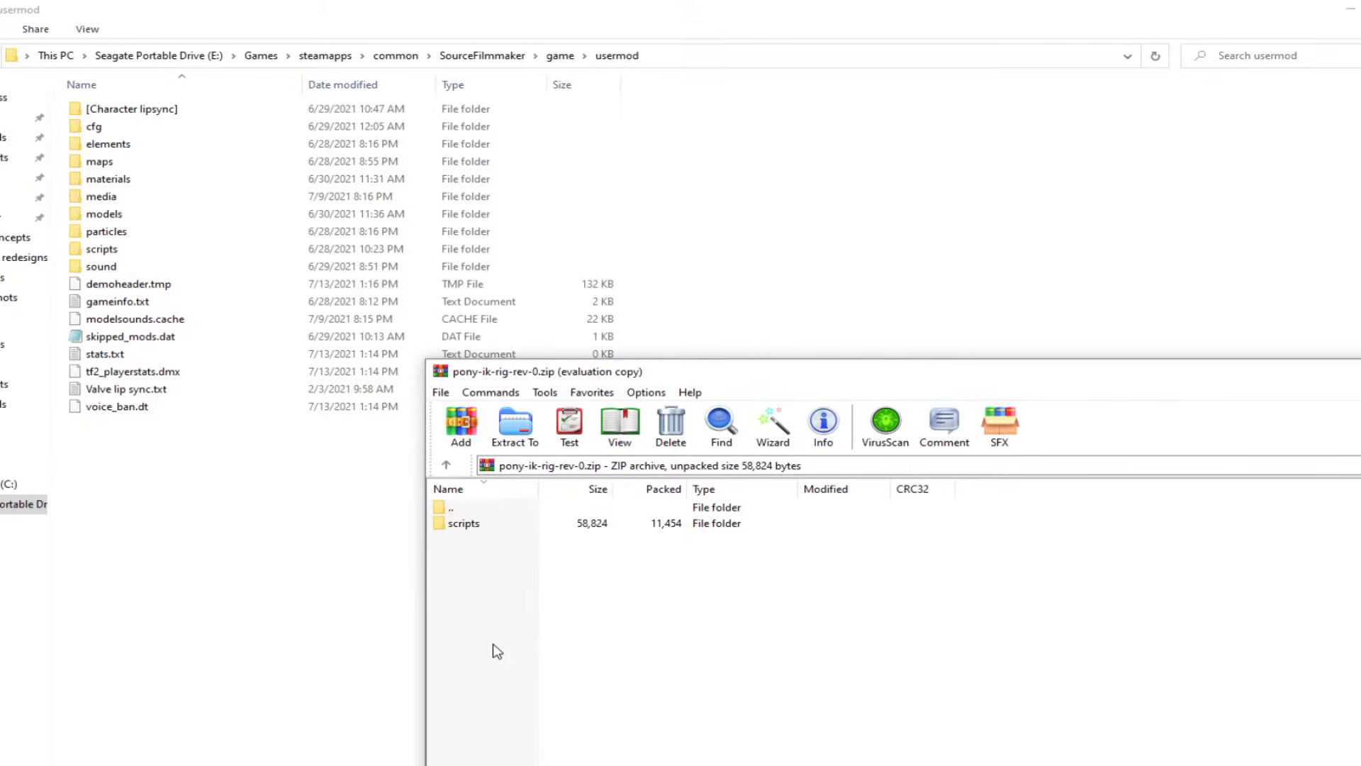
{"action": "left_click", "coordinate": [454, 526]}
{"action": "left_click_drag", "start_coordinate": [468, 531], "coordinate": [107, 251]}
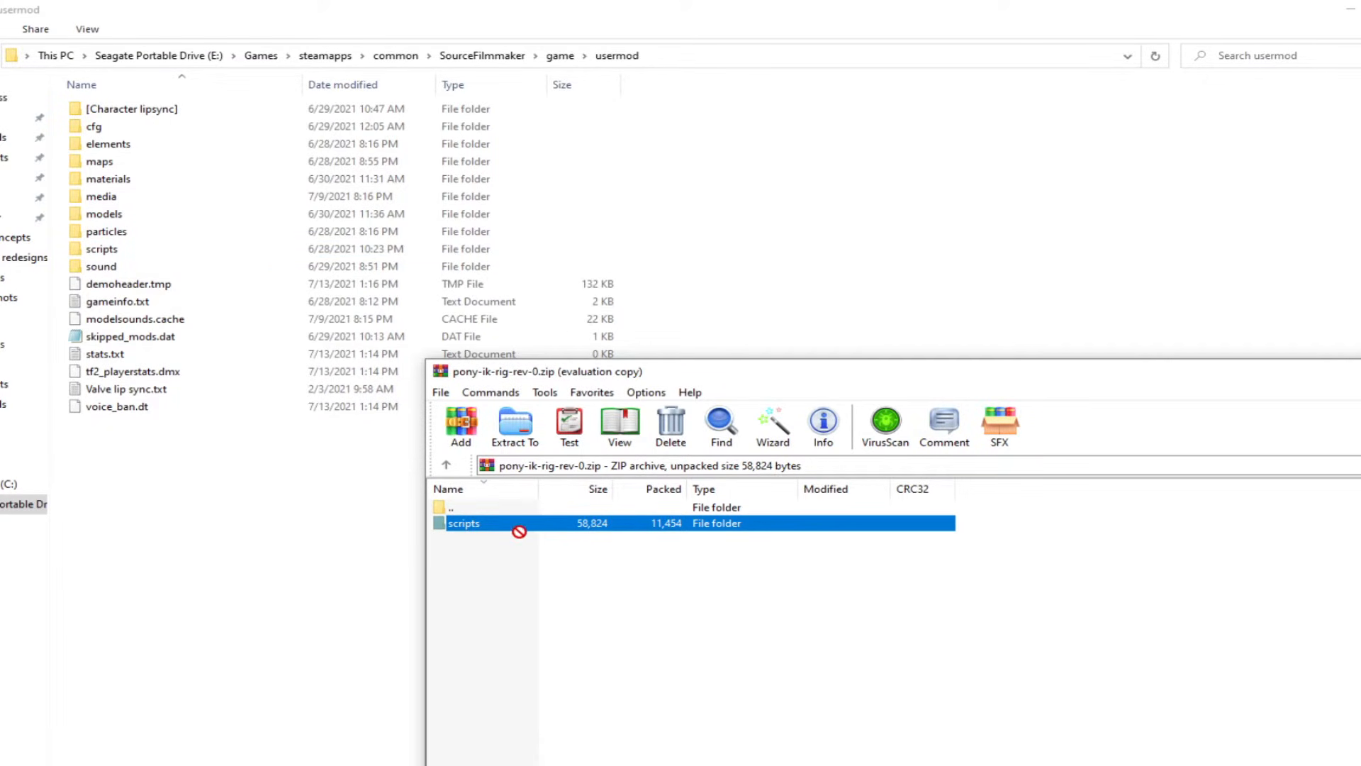
{"action": "left_click_drag", "start_coordinate": [662, 359], "coordinate": [342, 312]}
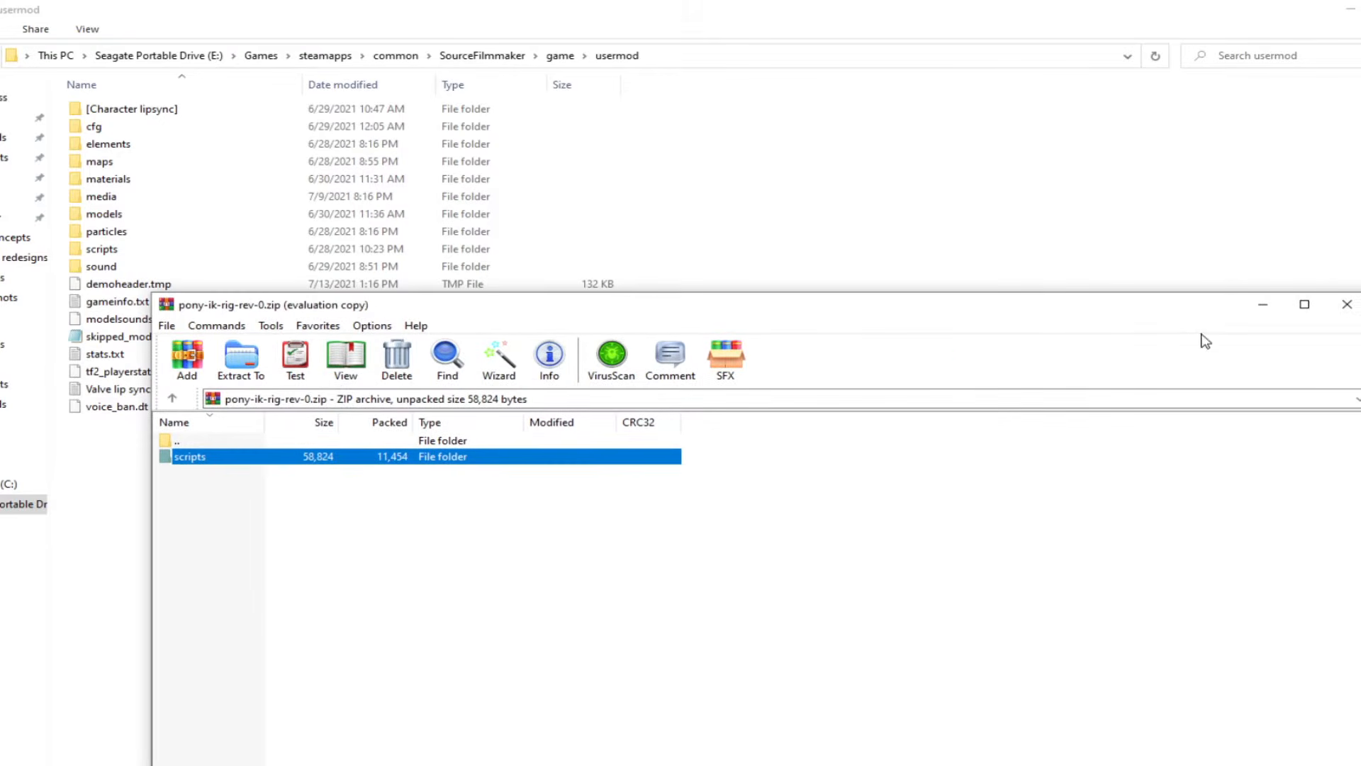
{"action": "left_click", "coordinate": [1346, 310]}
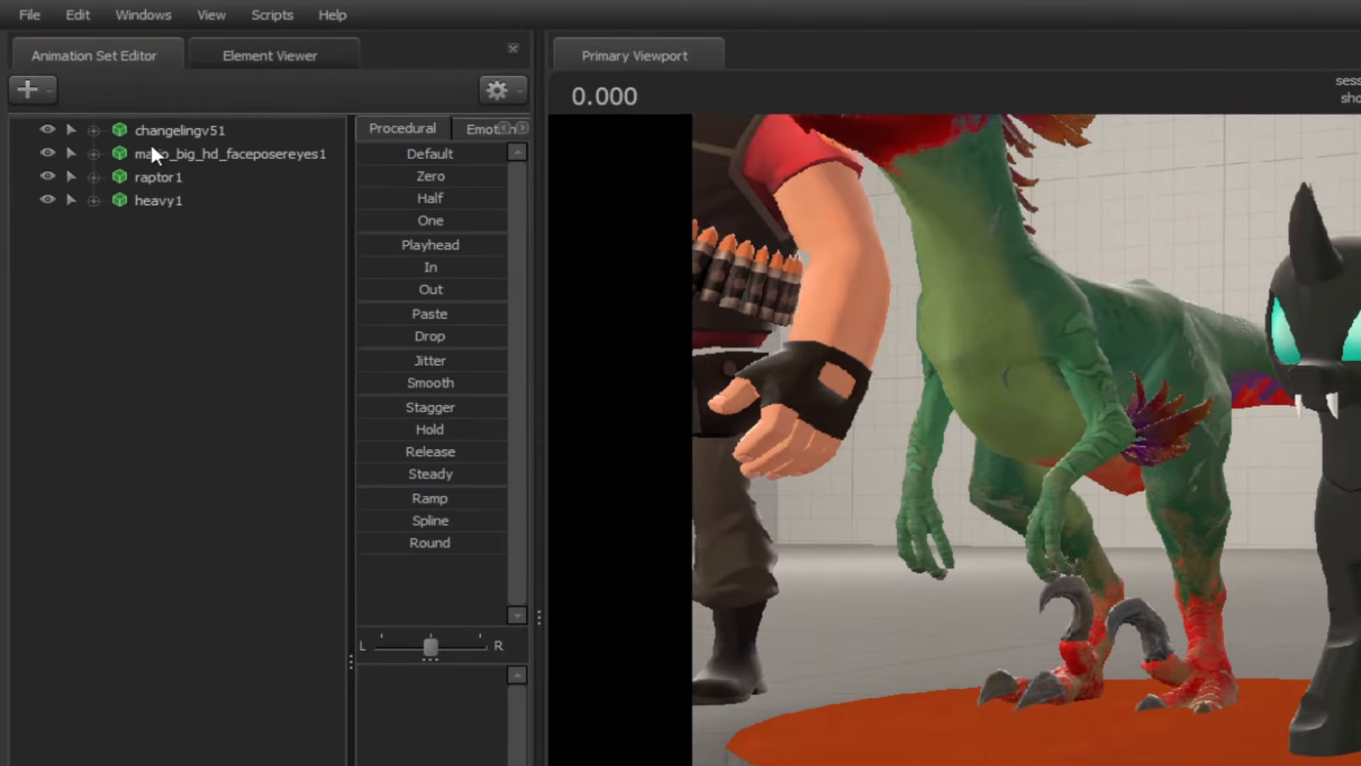
Step: Apply the rig_pony_foot rig script to the changelingv51 animation set
{"action": "left_click", "coordinate": [150, 134]}
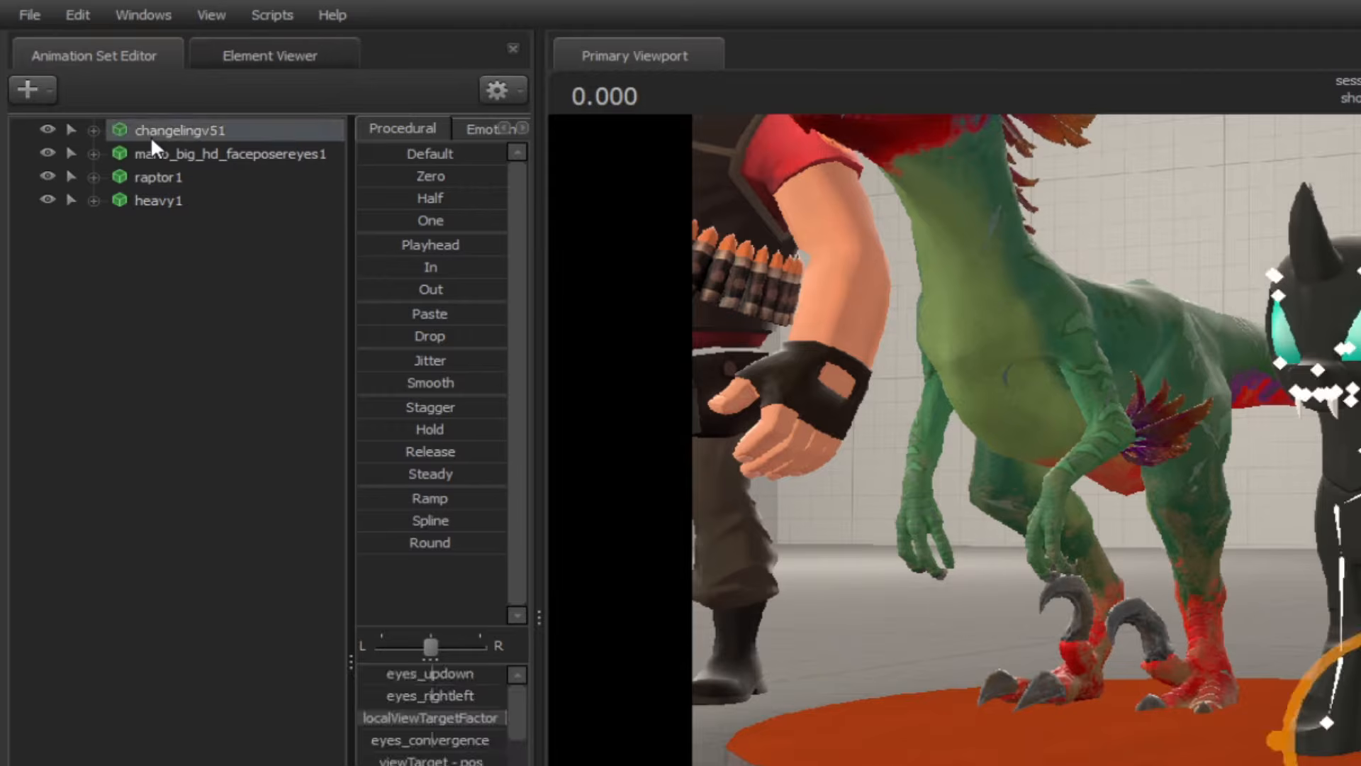
{"action": "right_click", "coordinate": [150, 135]}
{"action": "mouse_move", "coordinate": [348, 392]}
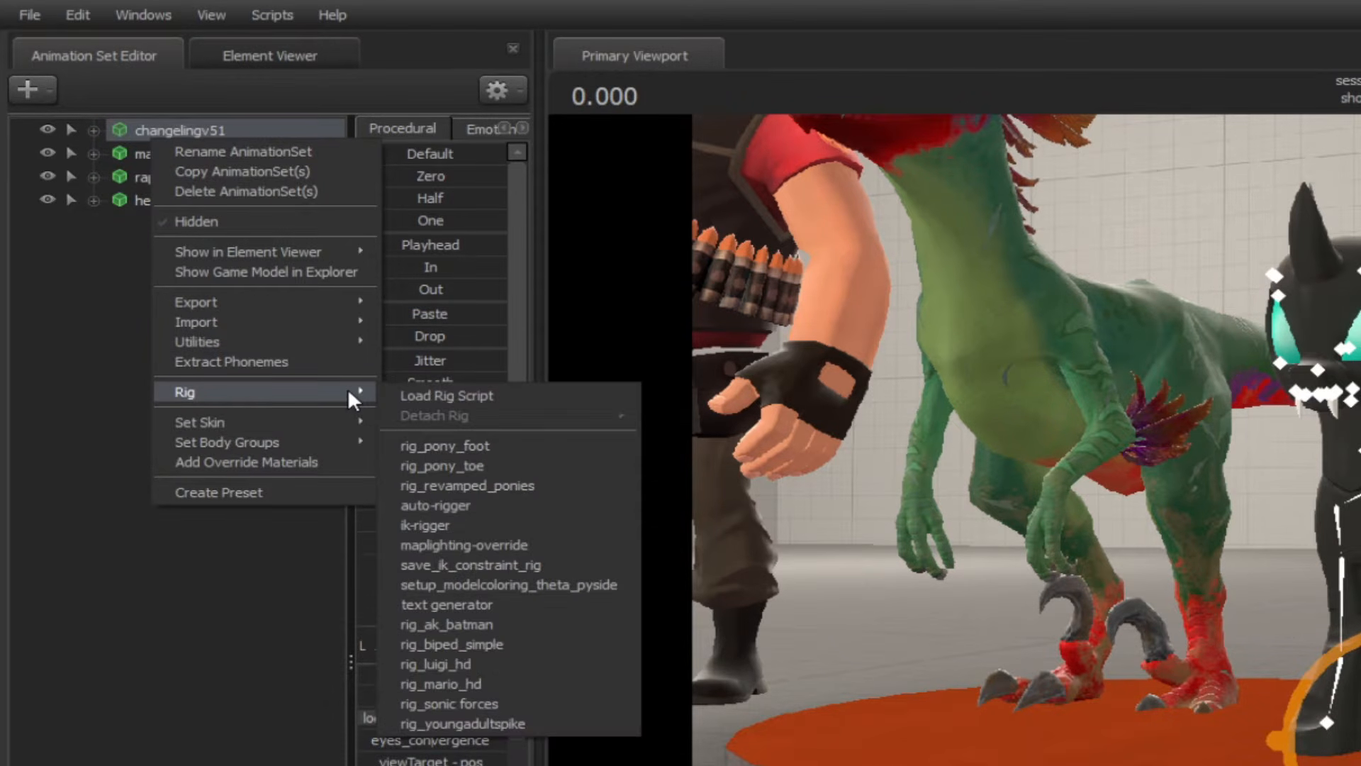
{"action": "left_click", "coordinate": [481, 445]}
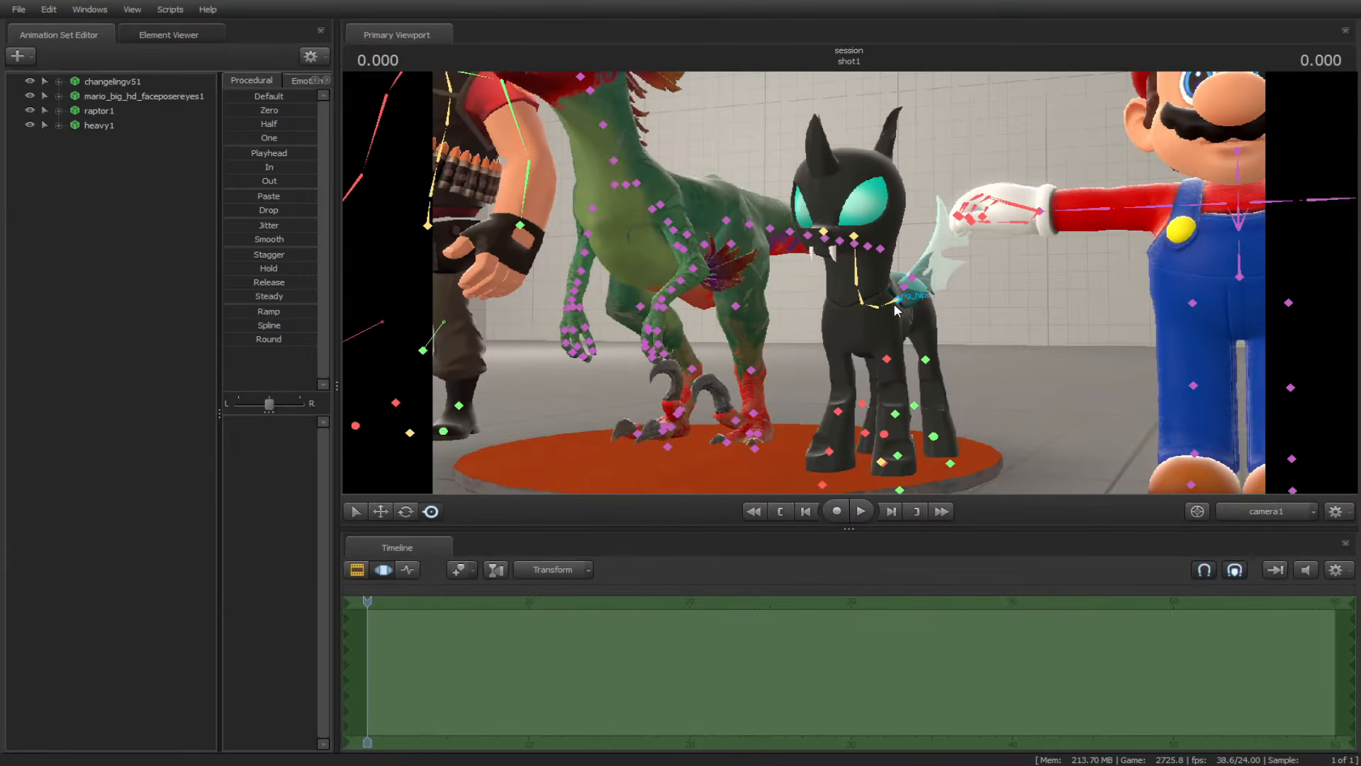
Step: Try posing the changeling with its rig_pelvis and neck rig controls to test the pony rig
{"action": "left_click", "coordinate": [895, 306]}
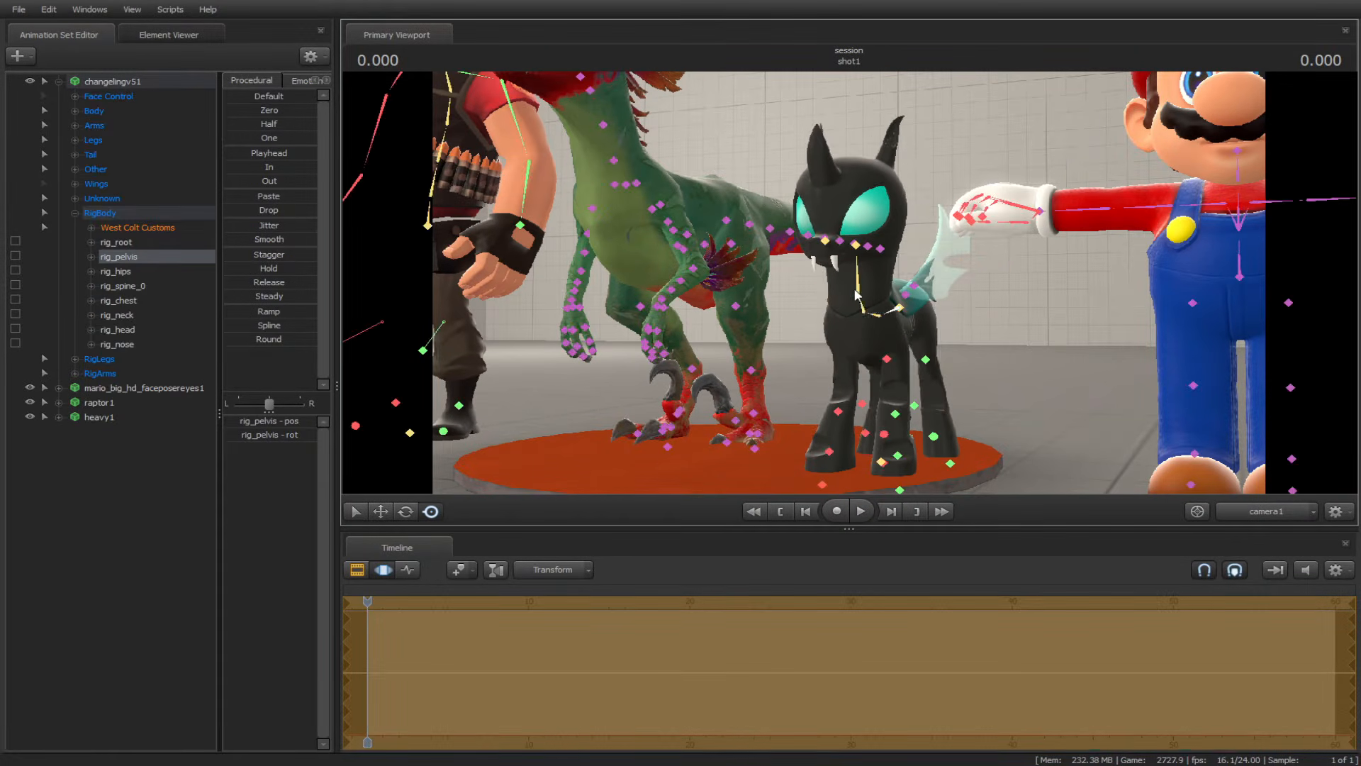
{"action": "mouse_move", "coordinate": [867, 321]}
{"action": "left_mouse_down"}
{"action": "mouse_move", "coordinate": [859, 300]}
{"action": "mouse_move", "coordinate": [877, 325]}
{"action": "mouse_move", "coordinate": [866, 315]}
{"action": "left_mouse_up"}
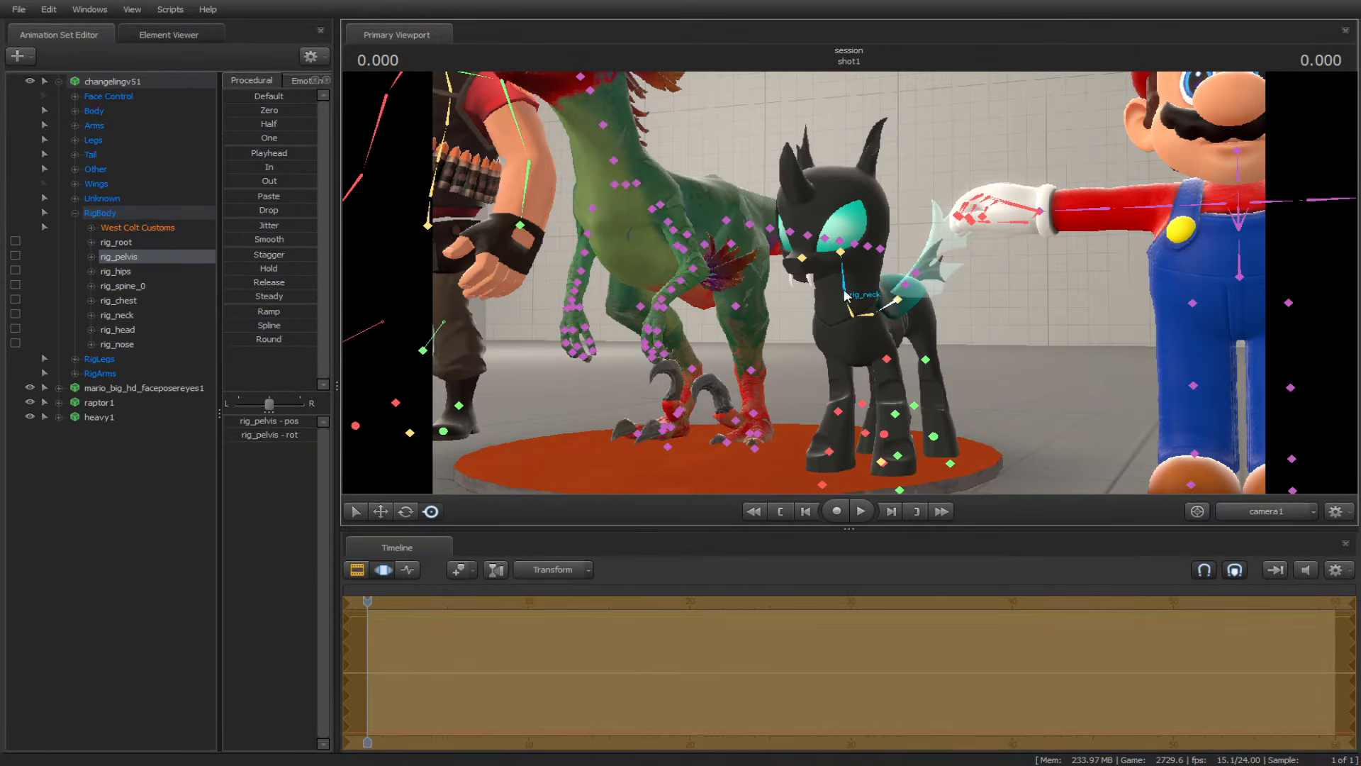
{"action": "left_click", "coordinate": [845, 295]}
{"action": "left_click", "coordinate": [842, 255]}
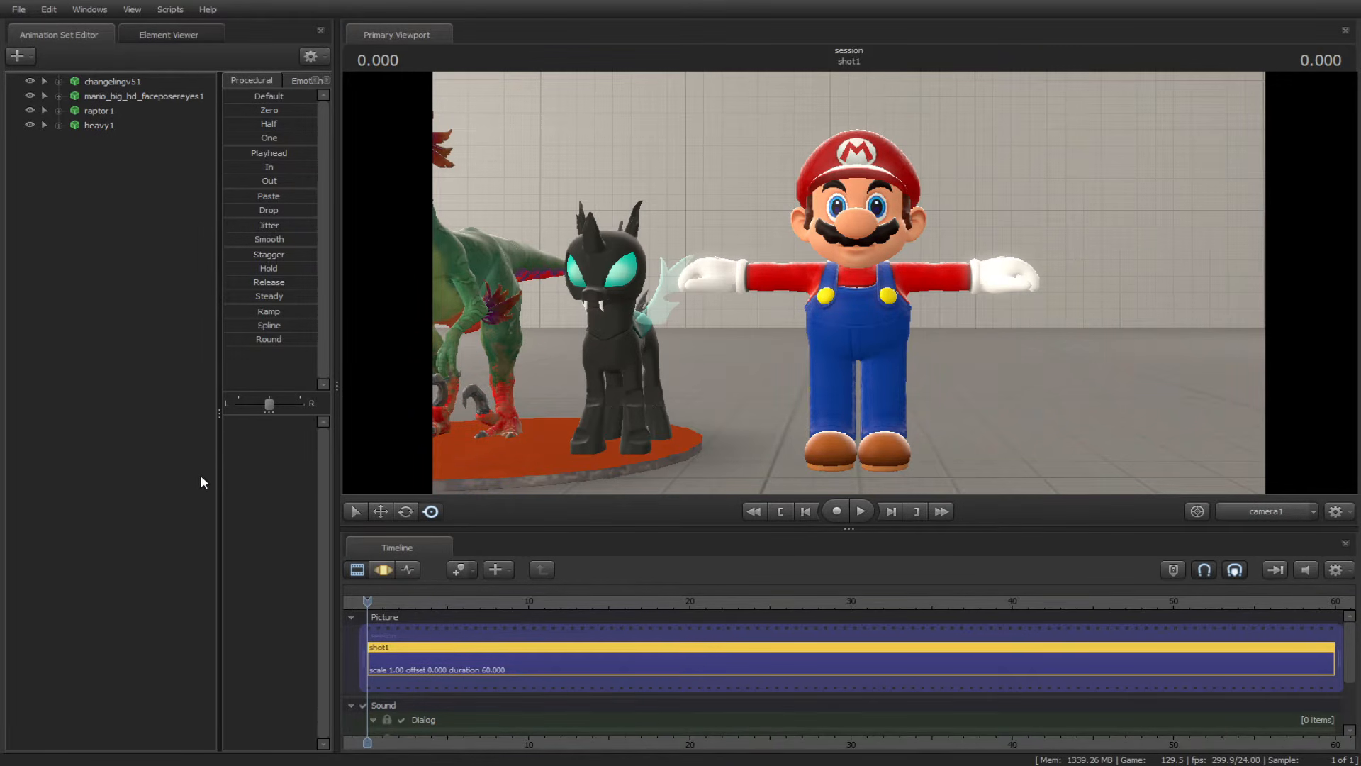
Step: Run the auto-rigger script on the mario_big_hd_faceposereyes1 animation set
{"action": "left_click", "coordinate": [106, 97]}
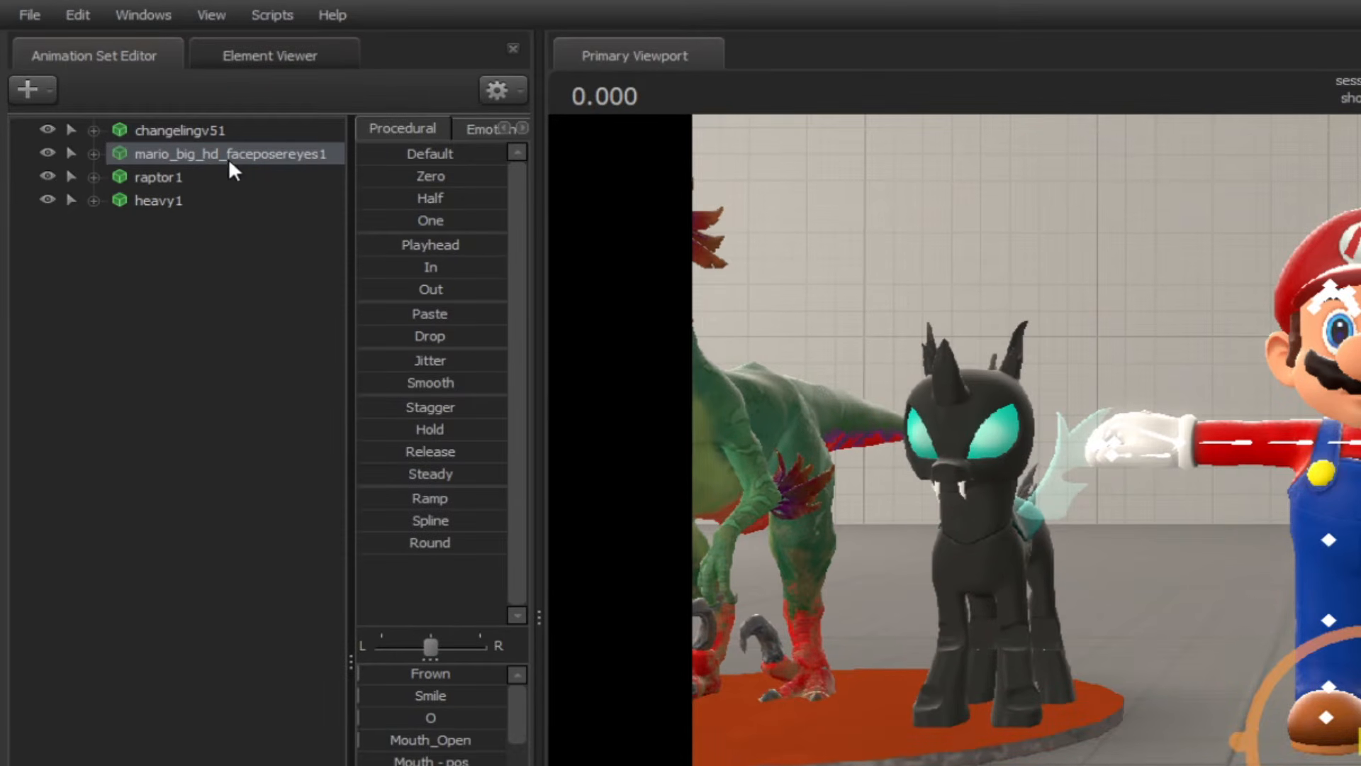
{"action": "right_click", "coordinate": [205, 151]}
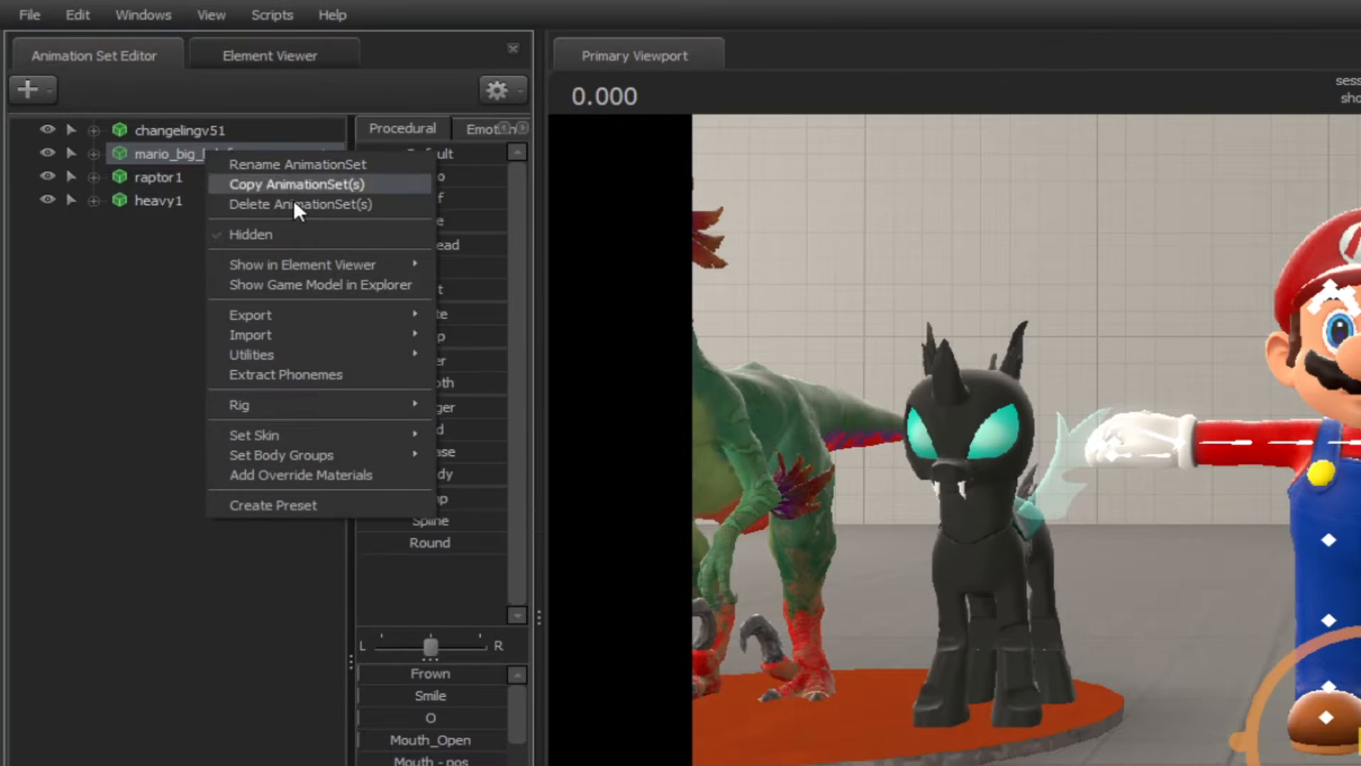
{"action": "mouse_move", "coordinate": [314, 406]}
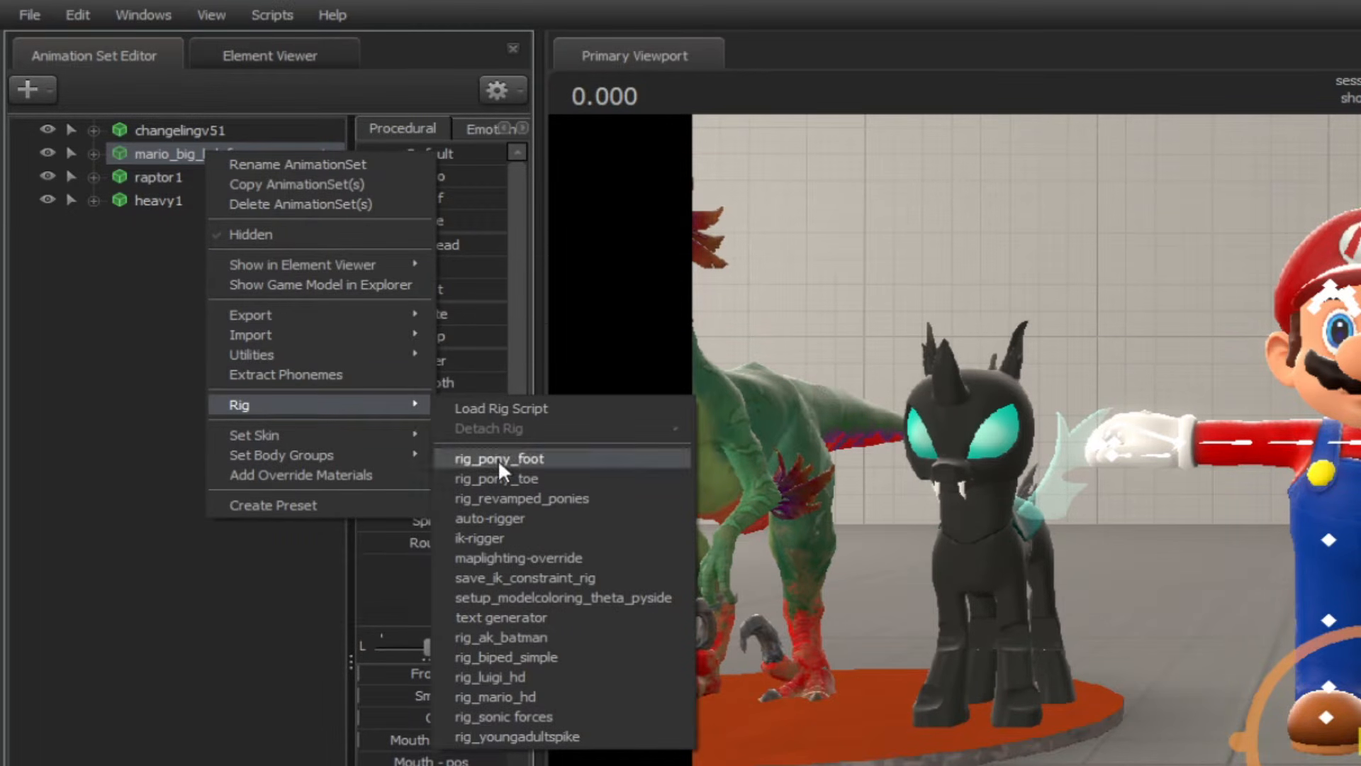
{"action": "left_click", "coordinate": [503, 516]}
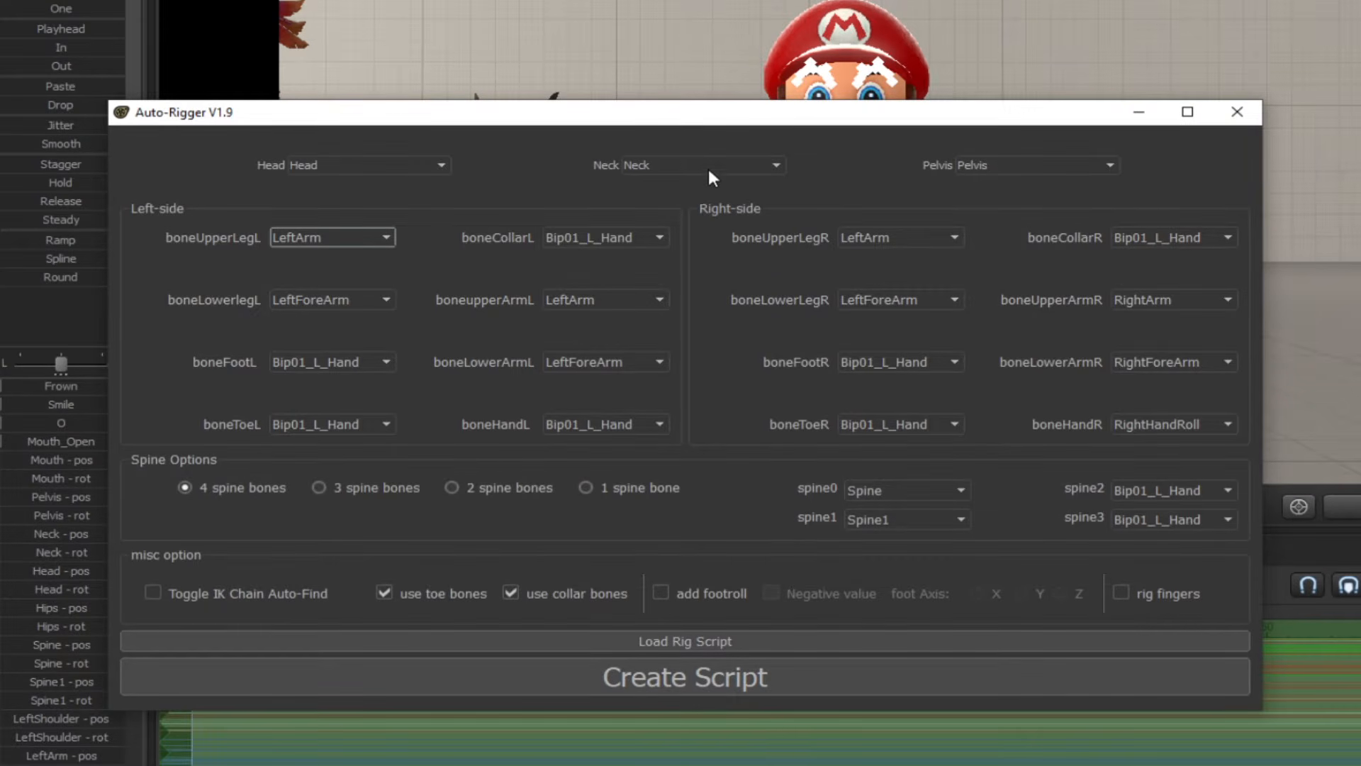
{"action": "mouse_move", "coordinate": [738, 121]}
{"action": "left_mouse_down"}
{"action": "mouse_move", "coordinate": [785, 133]}
{"action": "mouse_move", "coordinate": [774, 132]}
{"action": "mouse_move", "coordinate": [792, 309]}
{"action": "mouse_move", "coordinate": [763, 111]}
{"action": "left_mouse_up"}
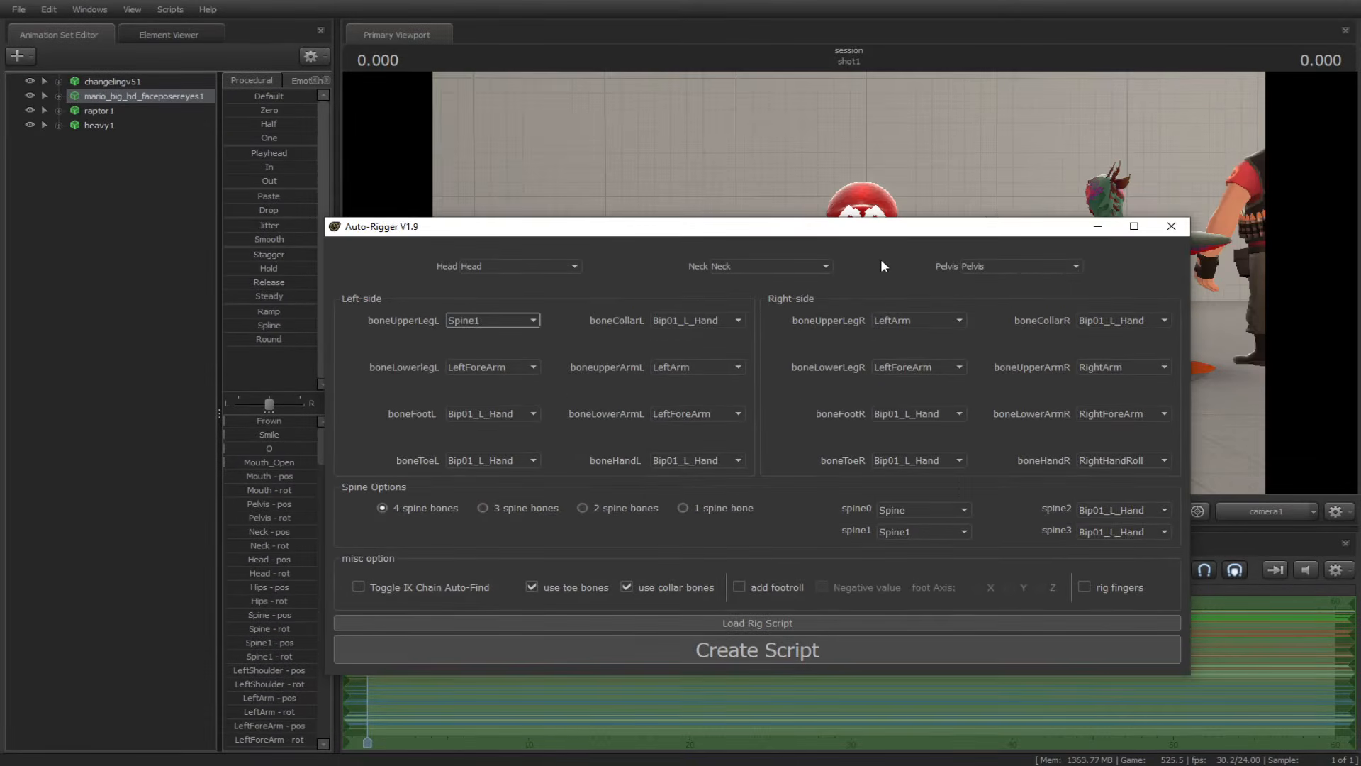
Step: View Mario's skeleton from behind, and bring the Auto-Rigger window back in front of the viewport
{"action": "left_click_drag", "start_coordinate": [850, 226], "coordinate": [866, 500]}
{"action": "left_click_drag", "start_coordinate": [891, 435], "coordinate": [907, 429]}
{"action": "key", "text": "w"}
{"action": "left_click_drag", "start_coordinate": [850, 283], "coordinate": [850, 283]}
{"action": "key", "text": "ctrl"}
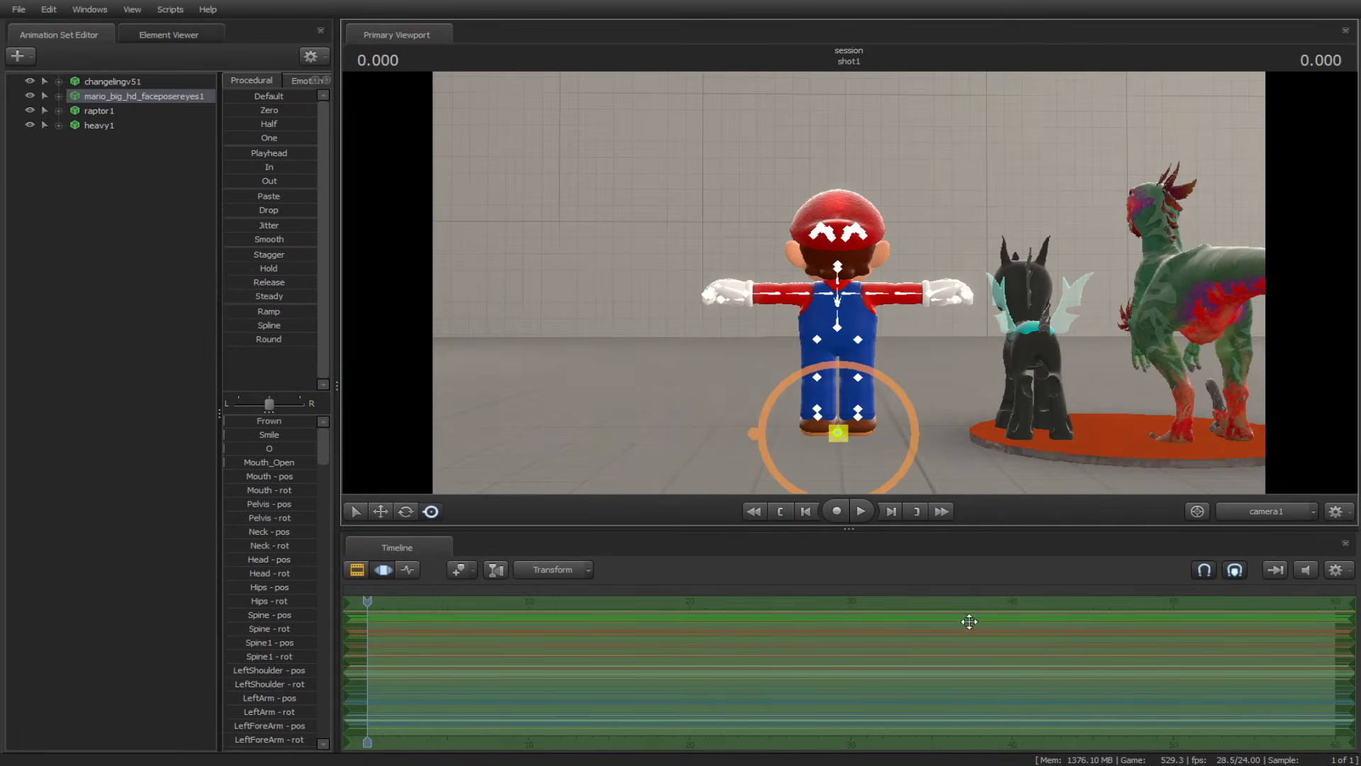
{"action": "key", "text": "super"}
{"action": "mouse_move", "coordinate": [1016, 752]}
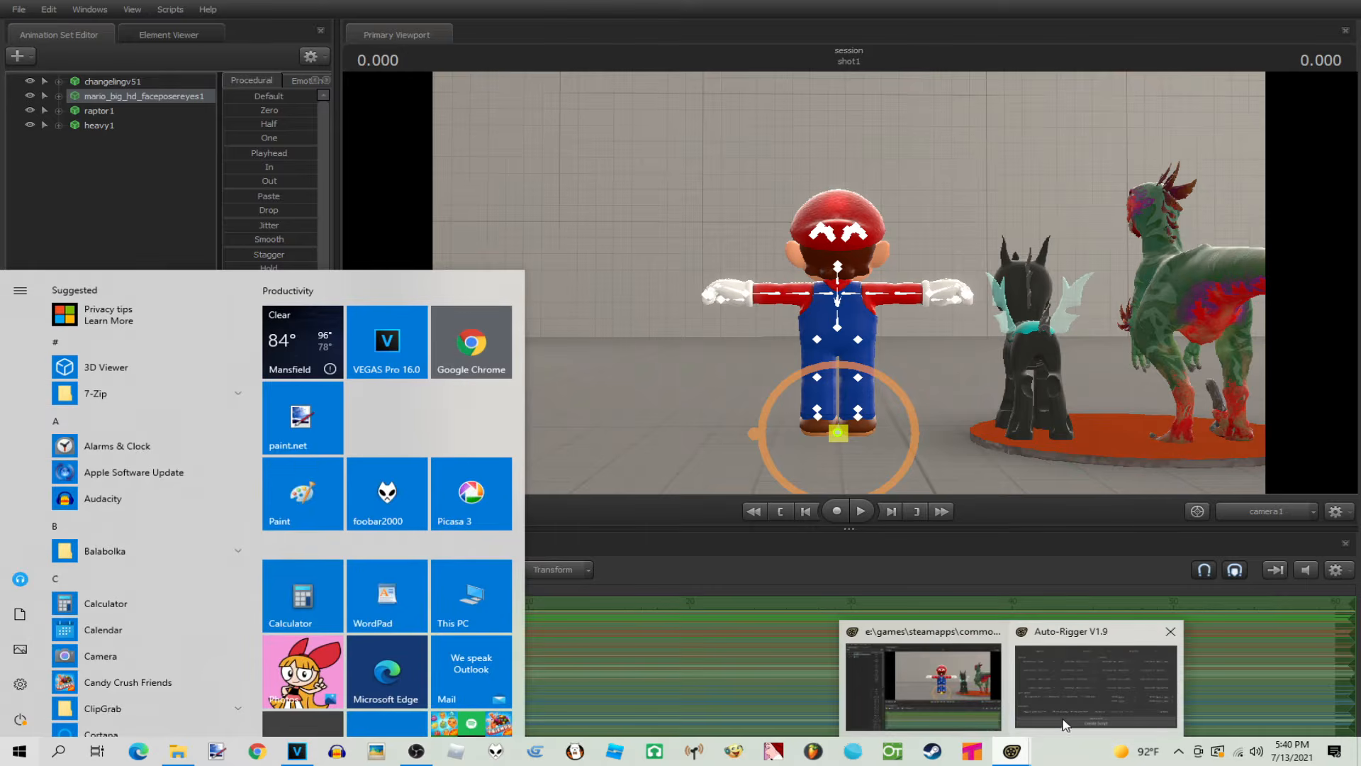
{"action": "left_click", "coordinate": [1059, 687]}
{"action": "left_click_drag", "start_coordinate": [816, 496], "coordinate": [785, 237]}
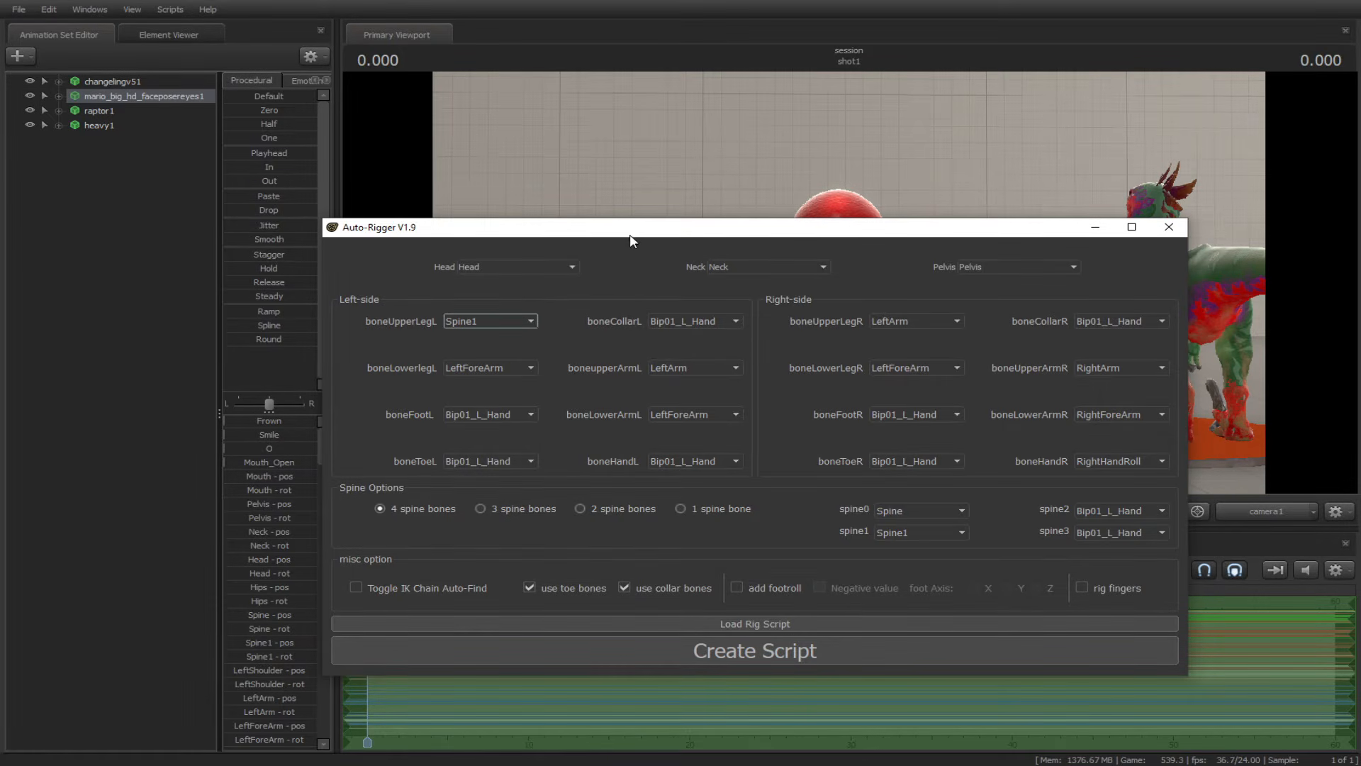
Step: Check the names of Mario's shoulder and arm bones, and assign LeftShoulder as boneCollarL in the Auto-Rigger
{"action": "left_click_drag", "start_coordinate": [631, 236], "coordinate": [660, 372]}
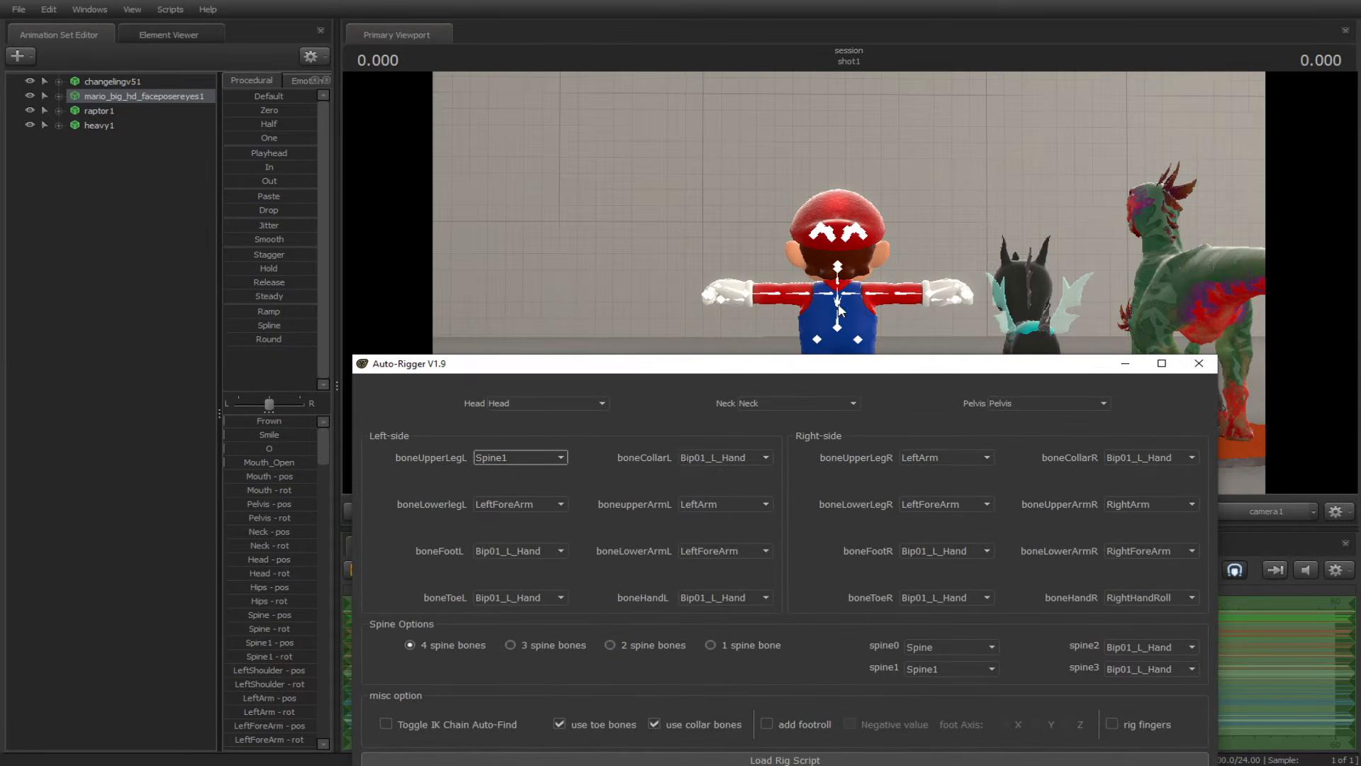
{"action": "key", "text": "ctrl"}
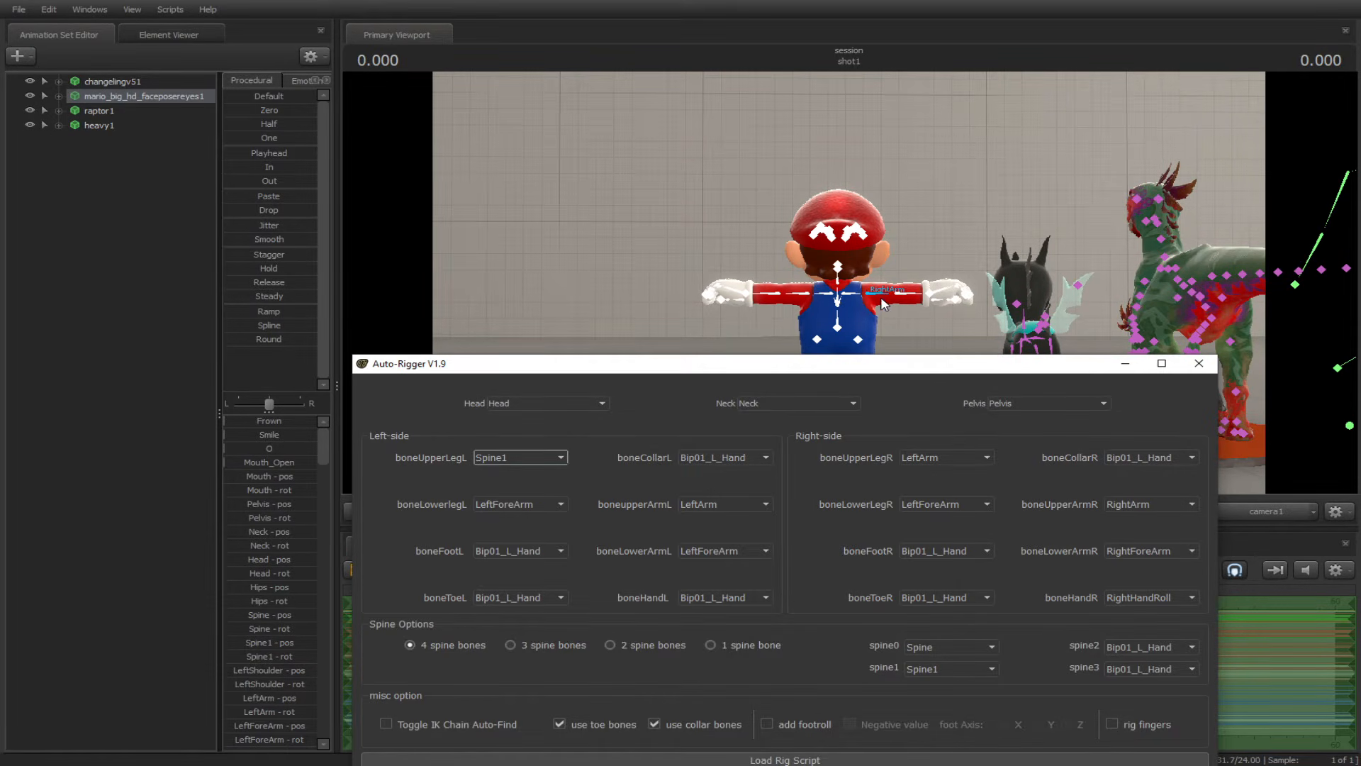
{"action": "left_click_drag", "start_coordinate": [735, 369], "coordinate": [702, 319]}
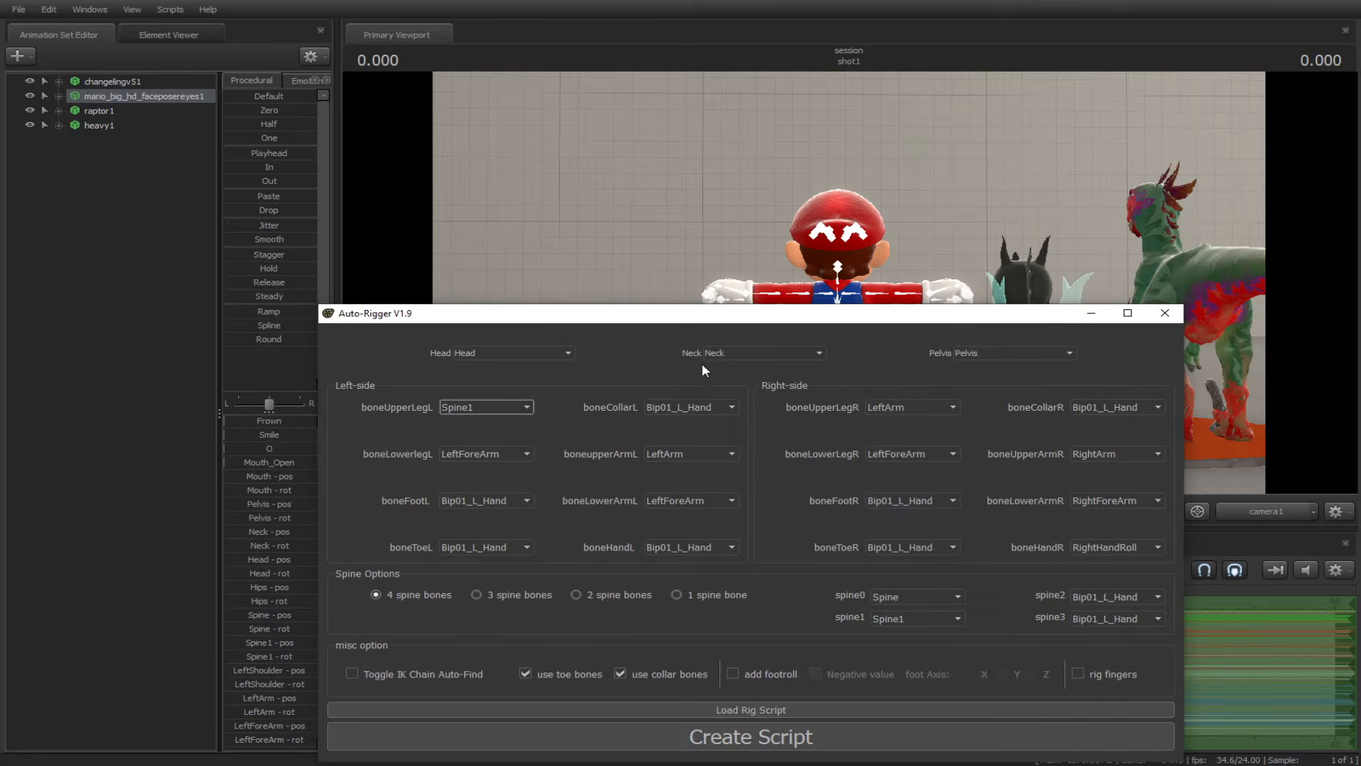
{"action": "key", "text": "ctrl"}
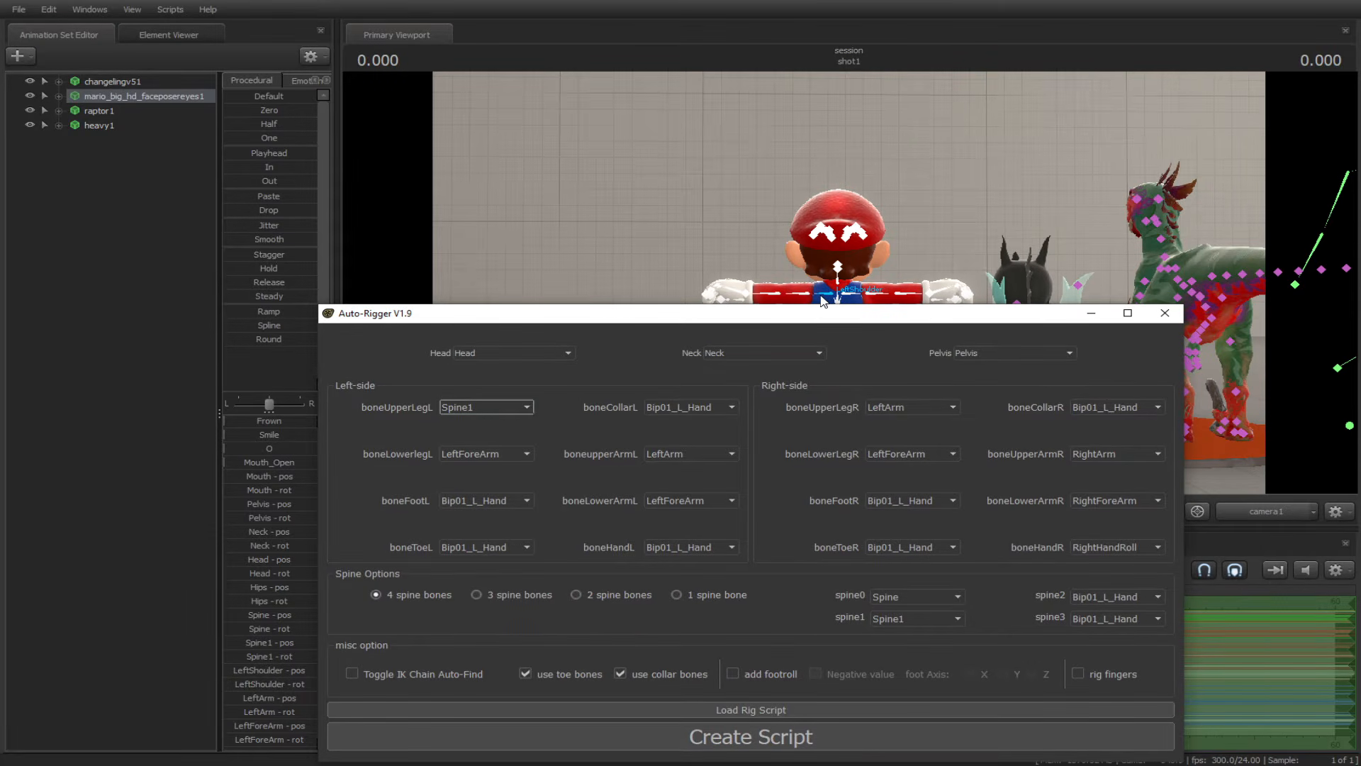
{"action": "left_click", "coordinate": [654, 406]}
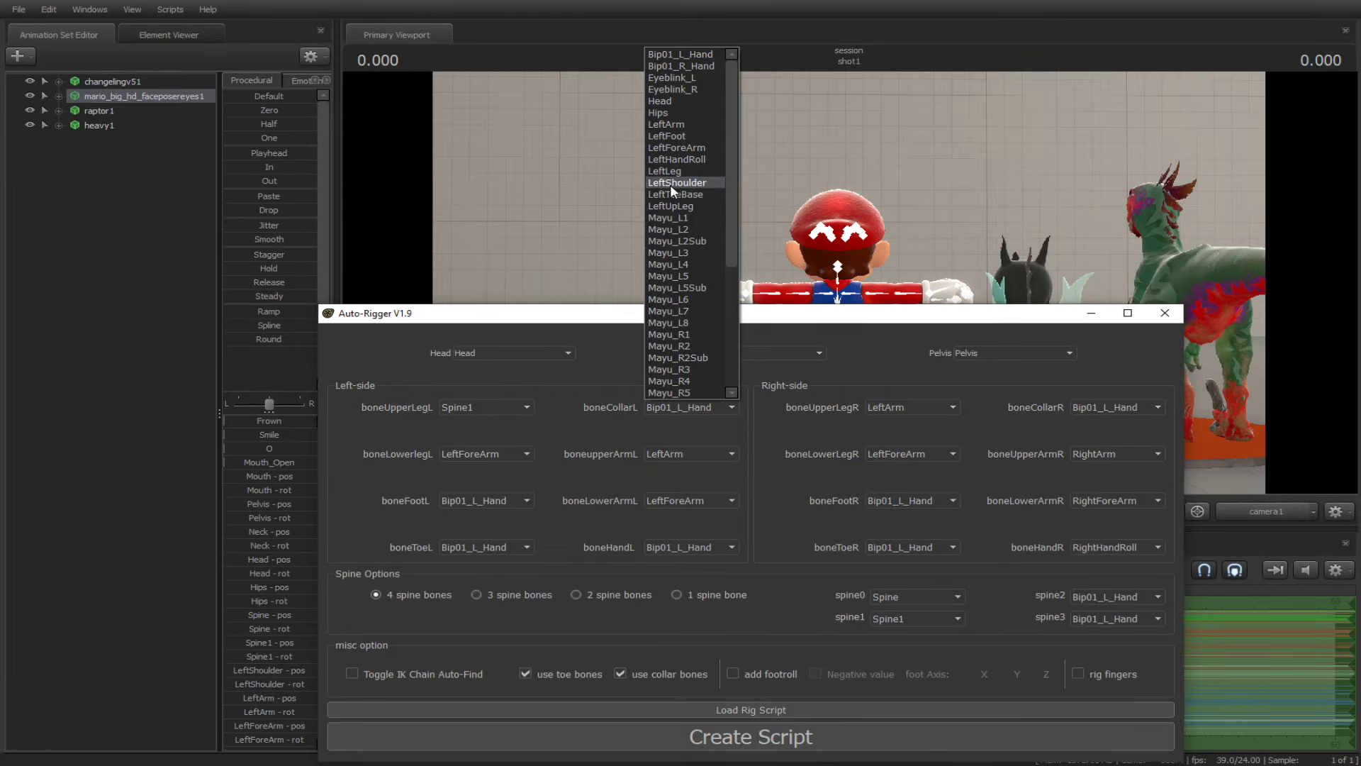
{"action": "left_click", "coordinate": [670, 183]}
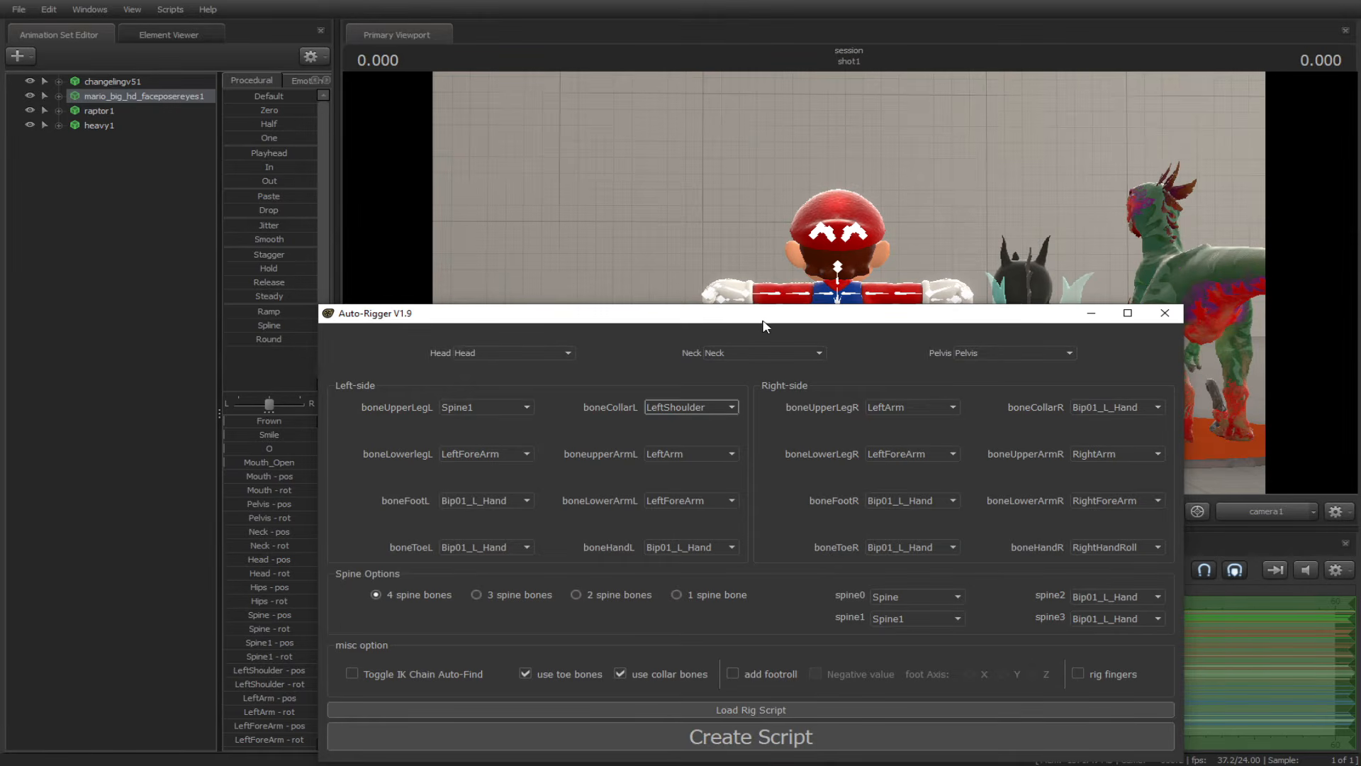
Step: Assign Mario's left leg bones: LeftUpLeg as upper leg, LeftLeg as lower leg, LeftFoot as foot and LeftToeBase as toe
{"action": "left_click_drag", "start_coordinate": [763, 319], "coordinate": [807, 447]}
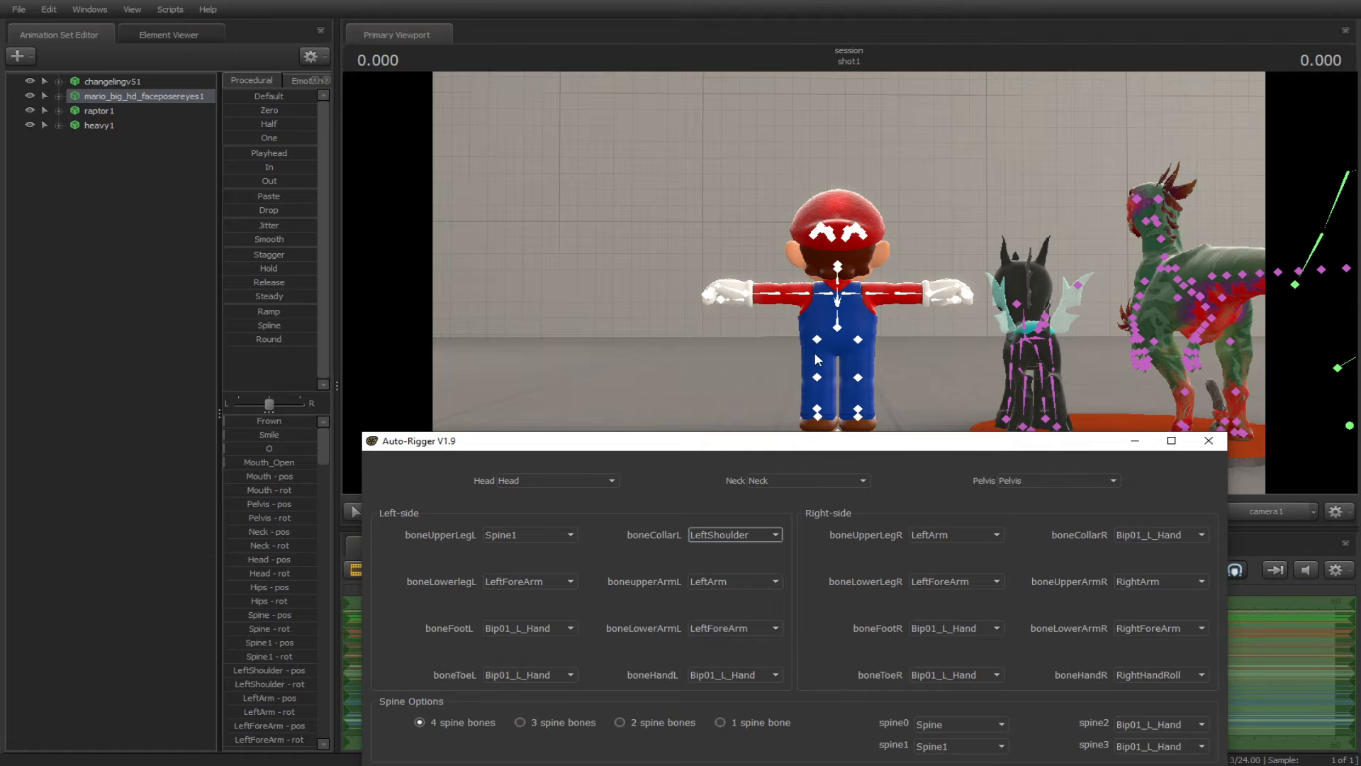
{"action": "left_click", "coordinate": [820, 346]}
{"action": "left_click", "coordinate": [528, 535]}
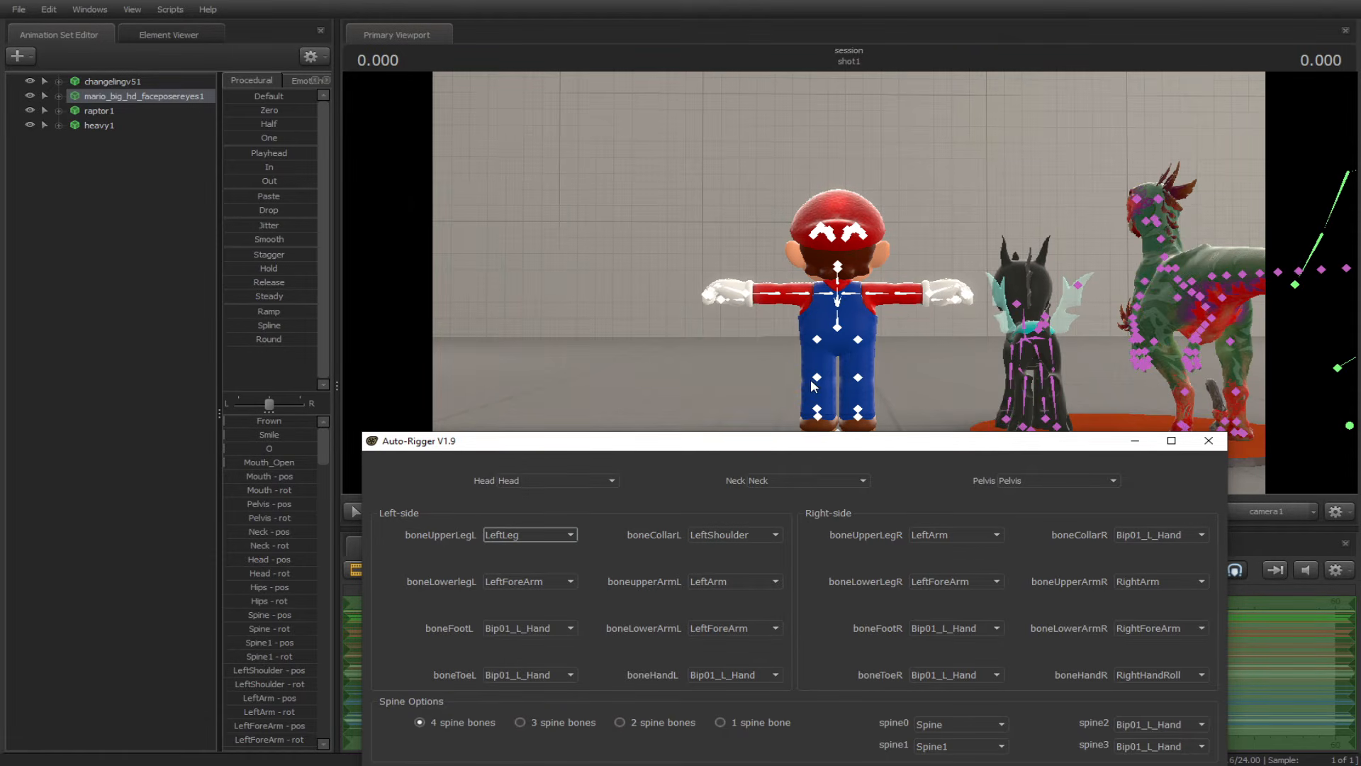
{"action": "left_click", "coordinate": [509, 333]}
{"action": "left_click", "coordinate": [538, 581]}
{"action": "left_click", "coordinate": [512, 345]}
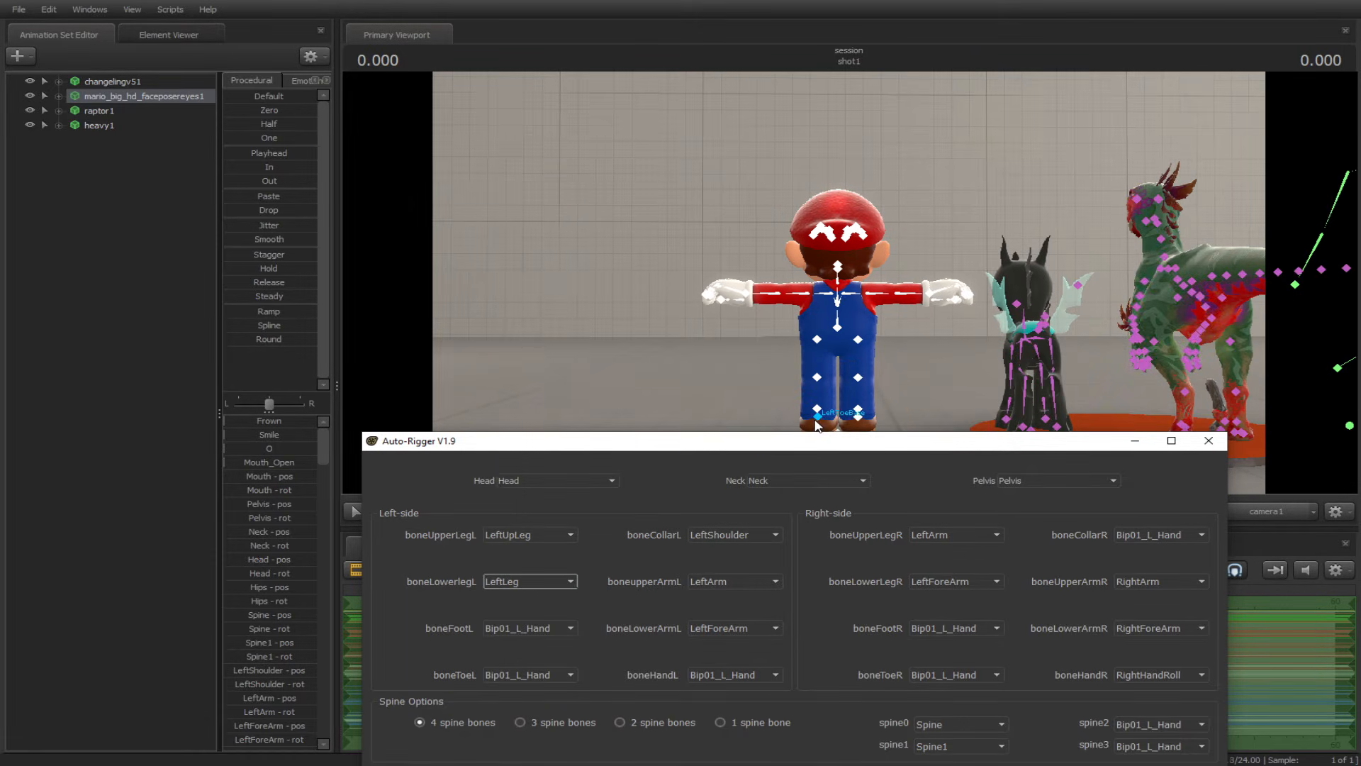
{"action": "left_click", "coordinate": [512, 630]}
{"action": "left_click", "coordinate": [516, 357]}
{"action": "left_click", "coordinate": [531, 675]}
{"action": "left_click", "coordinate": [524, 461]}
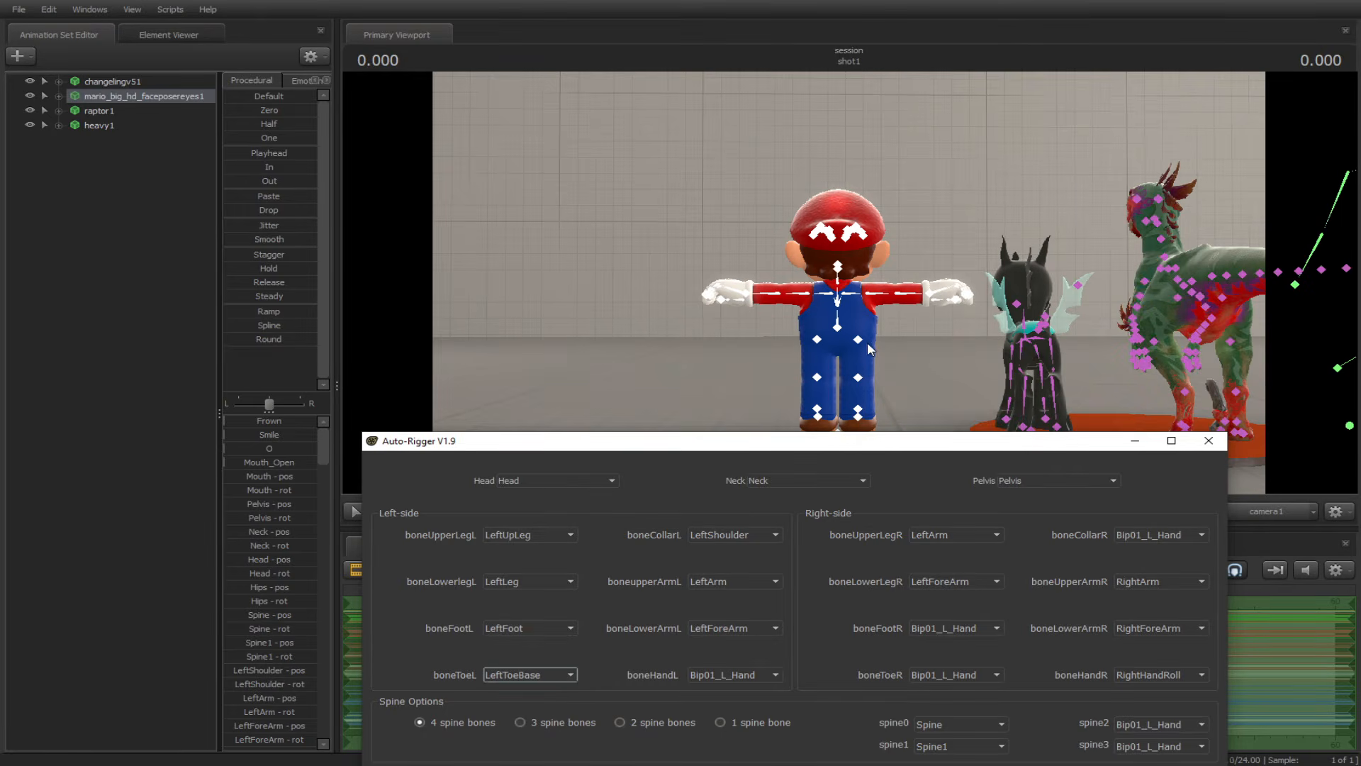
Step: Assign RightShoulder as boneCollarR and Bip01_R_Hand as boneHandR
{"action": "left_click_drag", "start_coordinate": [747, 446], "coordinate": [587, 383]}
{"action": "left_click", "coordinate": [1007, 473]}
{"action": "scroll", "coordinate": [1009, 312], "scroll_direction": "down", "scroll_amount": 6}
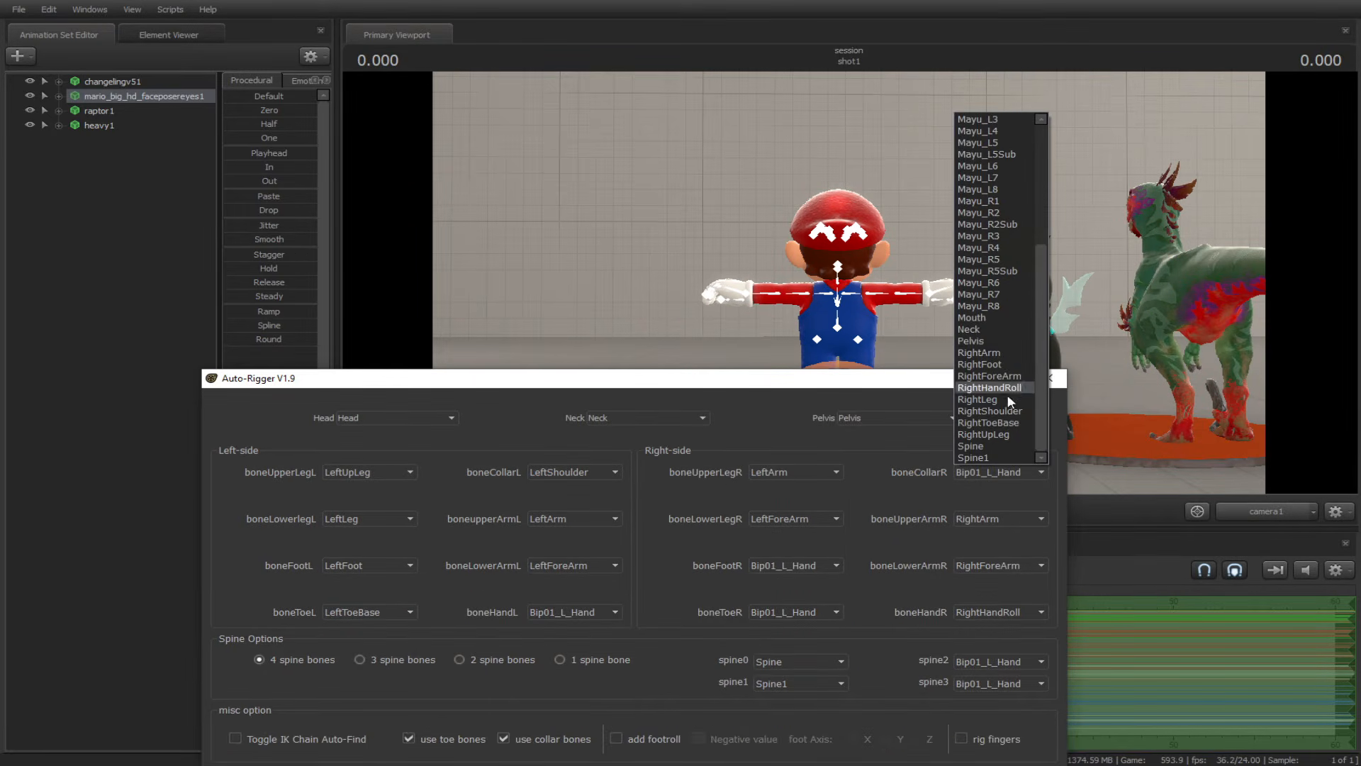
{"action": "left_click", "coordinate": [1008, 412]}
{"action": "left_click_drag", "start_coordinate": [914, 379], "coordinate": [869, 390]}
{"action": "left_click", "coordinate": [999, 596]}
{"action": "scroll", "coordinate": [995, 429], "scroll_direction": "up", "scroll_amount": 4}
{"action": "left_click", "coordinate": [991, 255]}
Step: Set both boneUpperLegR and boneLowerLegR to RightUpLeg
{"action": "left_click", "coordinate": [775, 482]}
{"action": "scroll", "coordinate": [795, 369], "scroll_direction": "down", "scroll_amount": 6}
{"action": "left_click", "coordinate": [795, 443]}
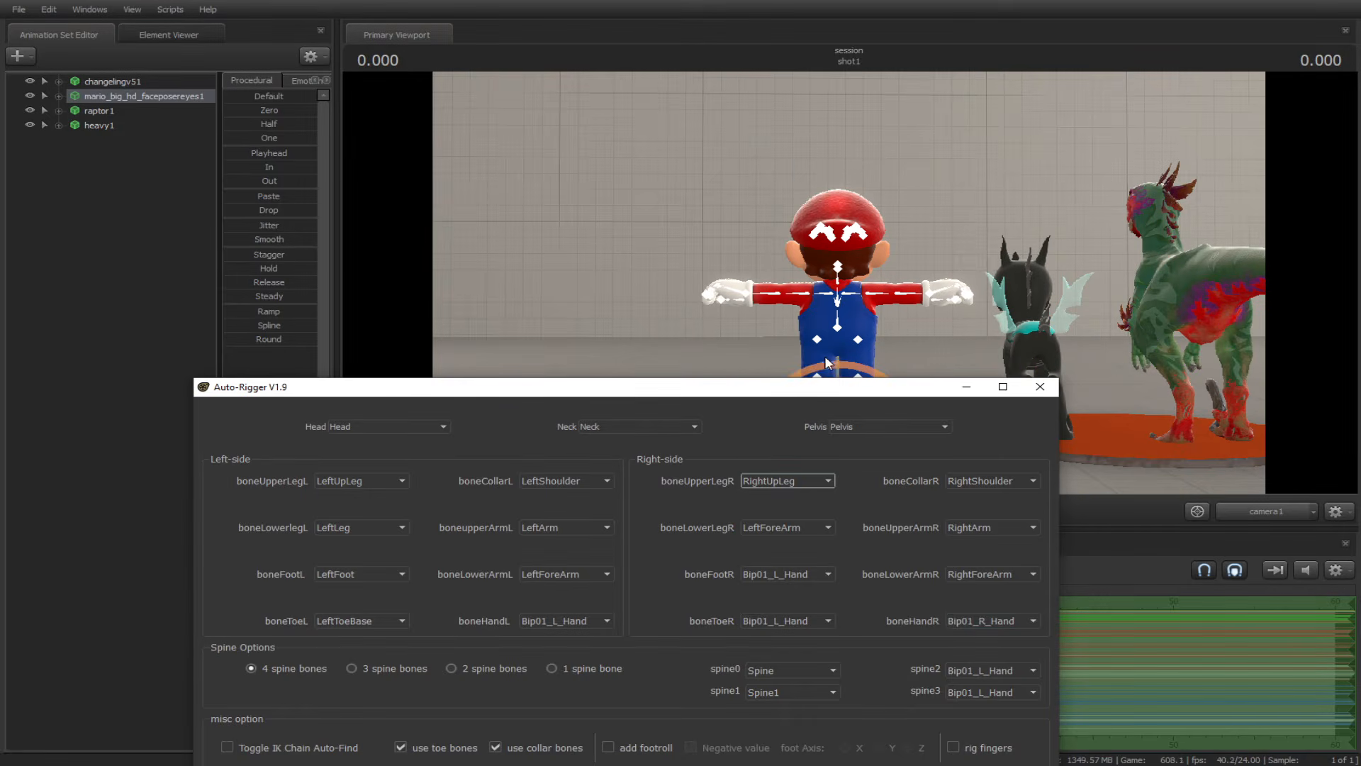
{"action": "left_click", "coordinate": [788, 572]}
{"action": "left_click", "coordinate": [797, 503]}
{"action": "left_click", "coordinate": [785, 527]}
{"action": "scroll", "coordinate": [794, 426], "scroll_direction": "down", "scroll_amount": 5}
{"action": "left_click", "coordinate": [801, 489]}
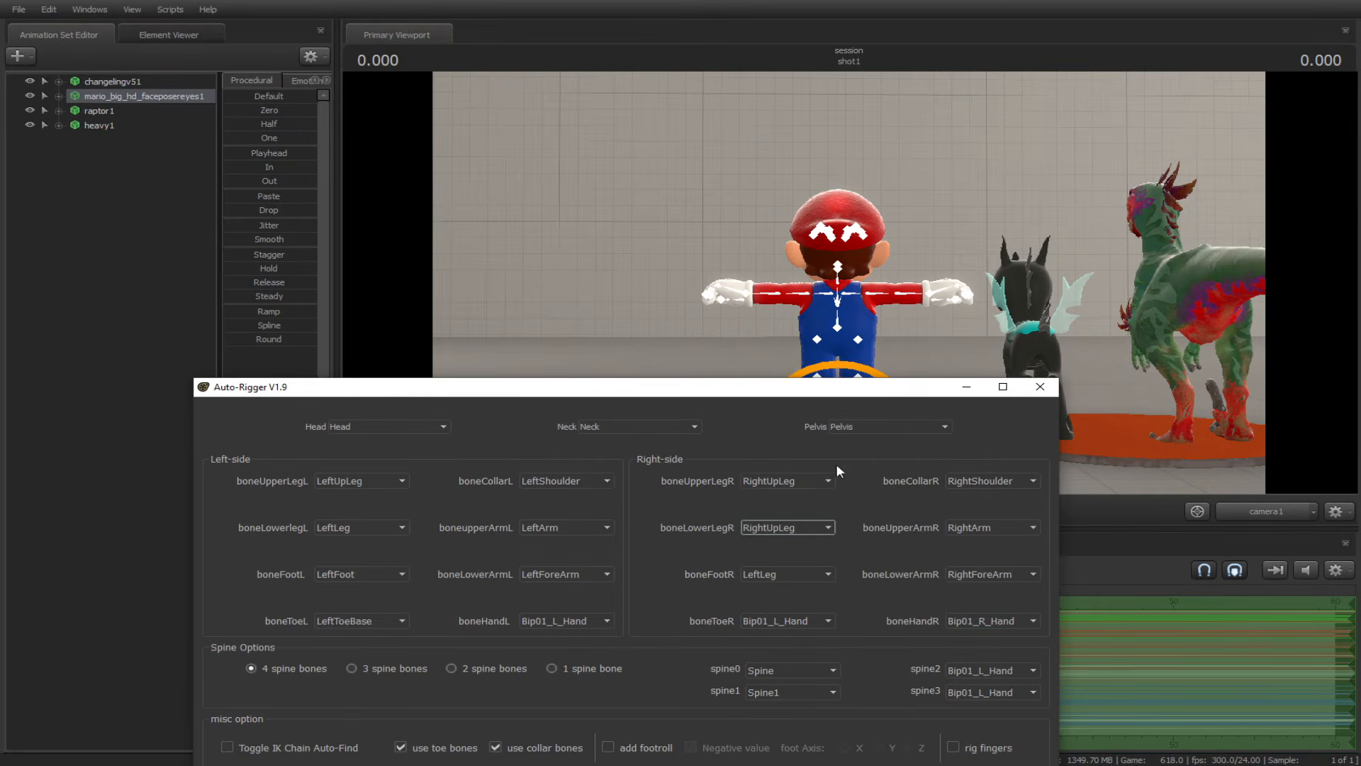
Step: Set boneFootR to RightFoot and boneToeR to Spine1
{"action": "left_click", "coordinate": [794, 574]}
{"action": "scroll", "coordinate": [788, 539], "scroll_direction": "down", "scroll_amount": 4}
{"action": "left_click", "coordinate": [784, 500]}
{"action": "left_click_drag", "start_coordinate": [847, 387], "coordinate": [855, 442]}
{"action": "left_click", "coordinate": [783, 535]}
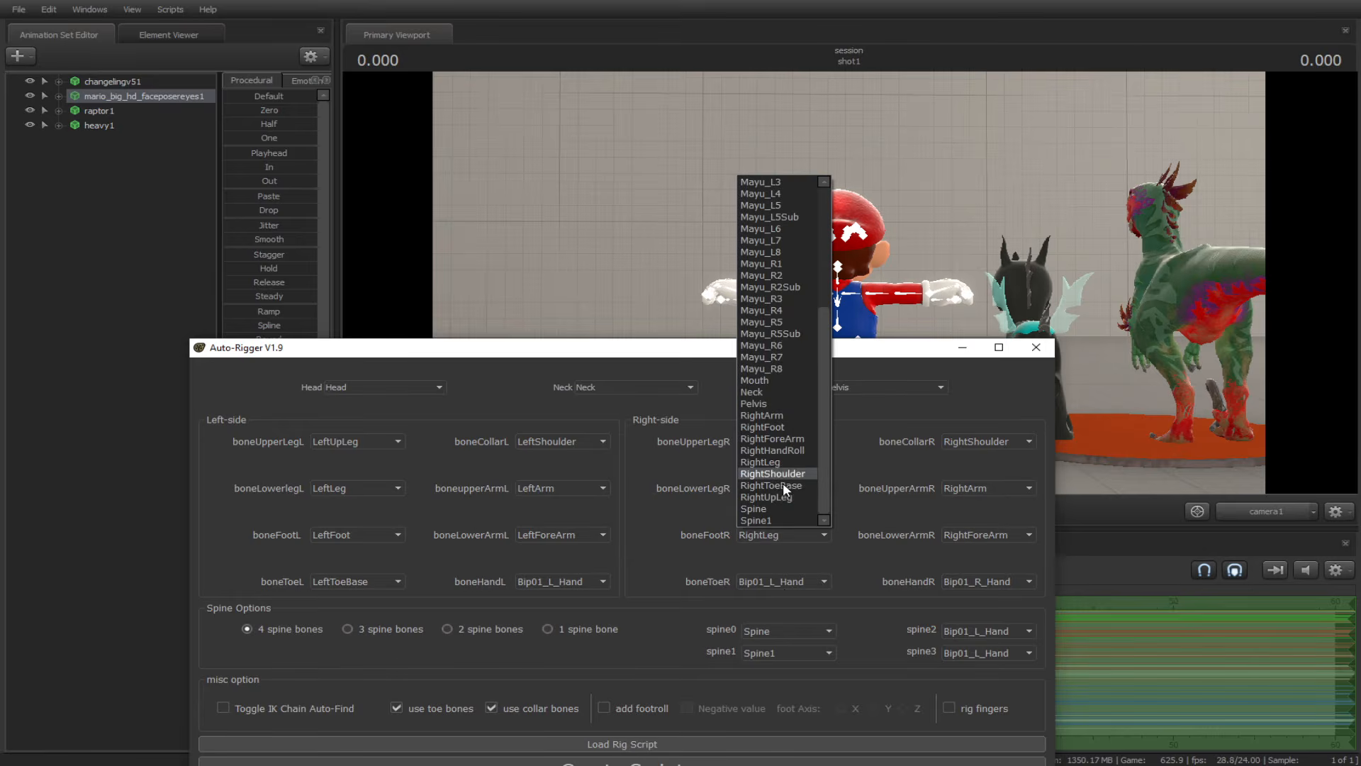
{"action": "left_click", "coordinate": [777, 427]}
{"action": "left_click", "coordinate": [814, 583]}
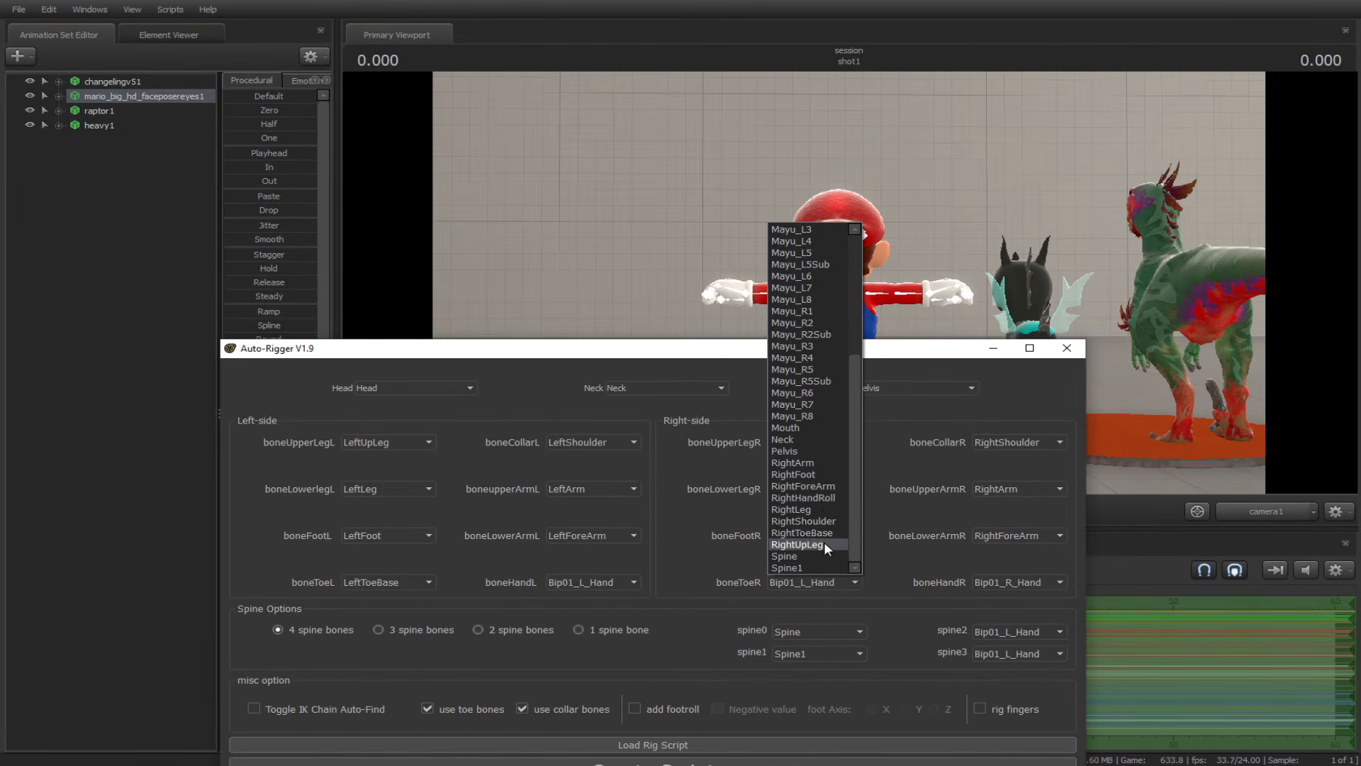
{"action": "left_click", "coordinate": [826, 530]}
{"action": "scroll", "coordinate": [832, 300], "scroll_direction": "down", "scroll_amount": 3}
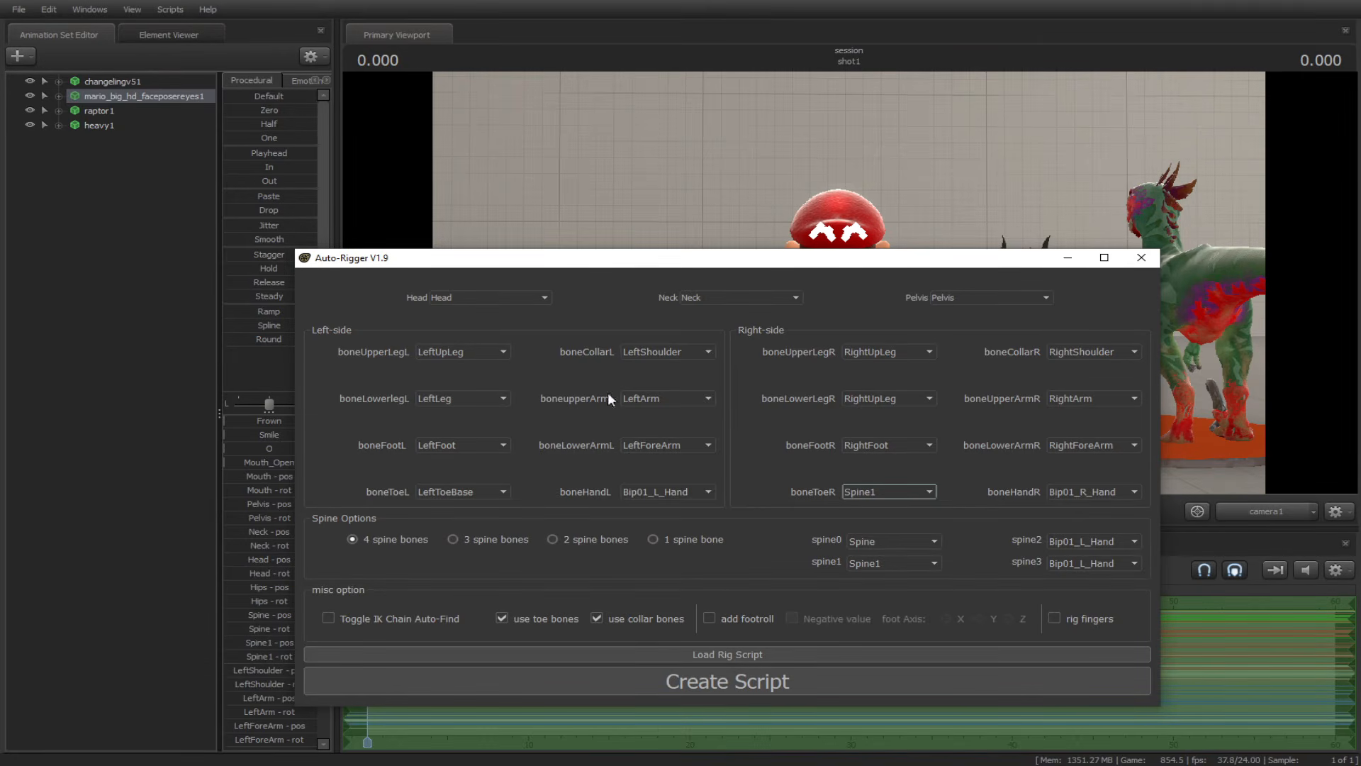
Step: Check Mario's spine bones in the viewport, and set the spine option to 2 spine bones
{"action": "left_click_drag", "start_coordinate": [686, 260], "coordinate": [709, 359]}
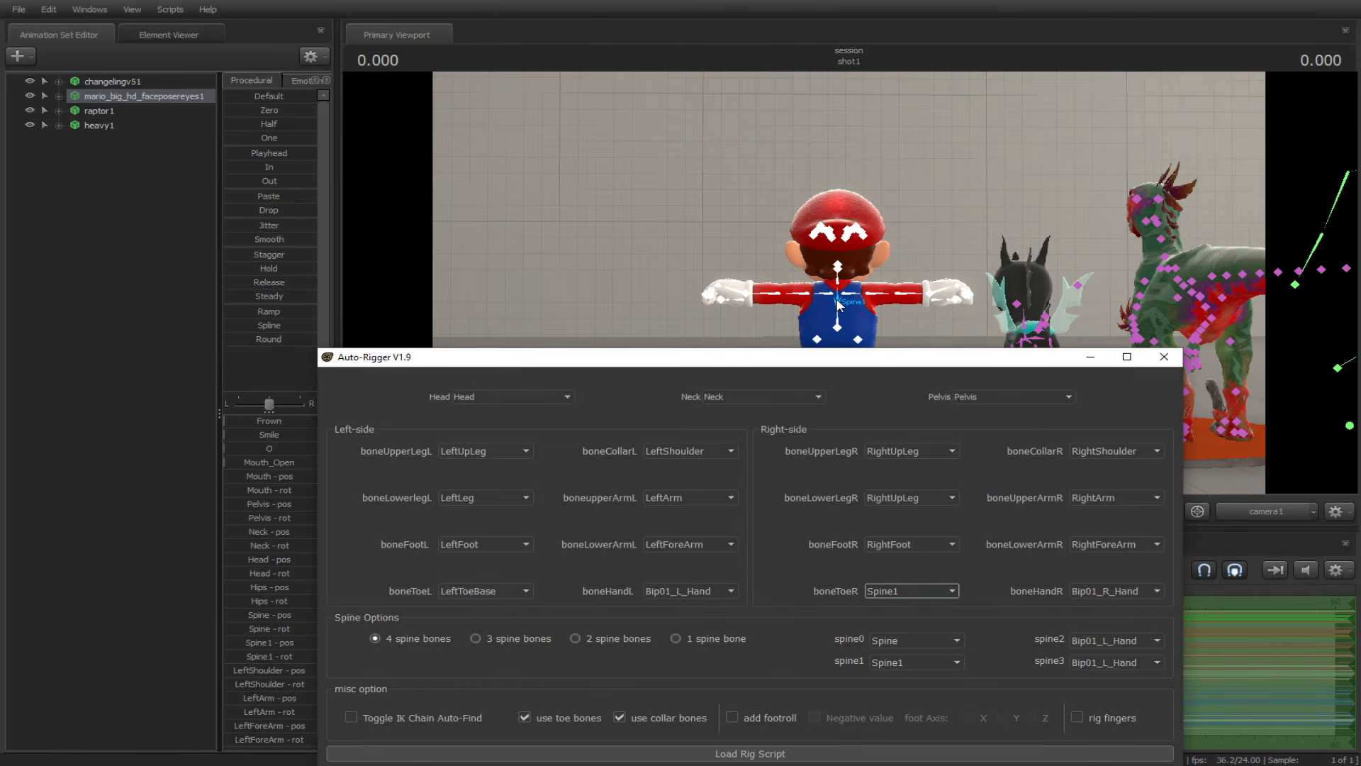
{"action": "left_click", "coordinate": [575, 638]}
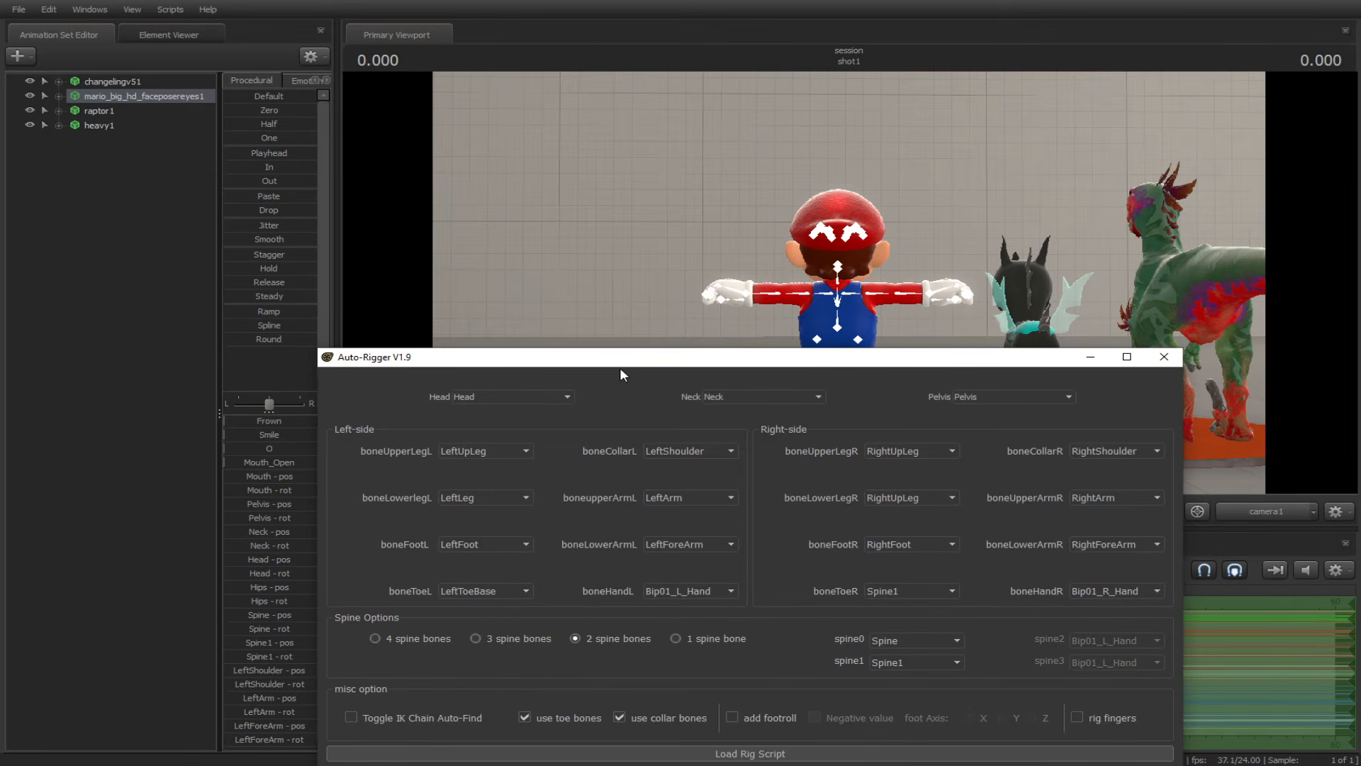
{"action": "left_click_drag", "start_coordinate": [621, 369], "coordinate": [594, 305]}
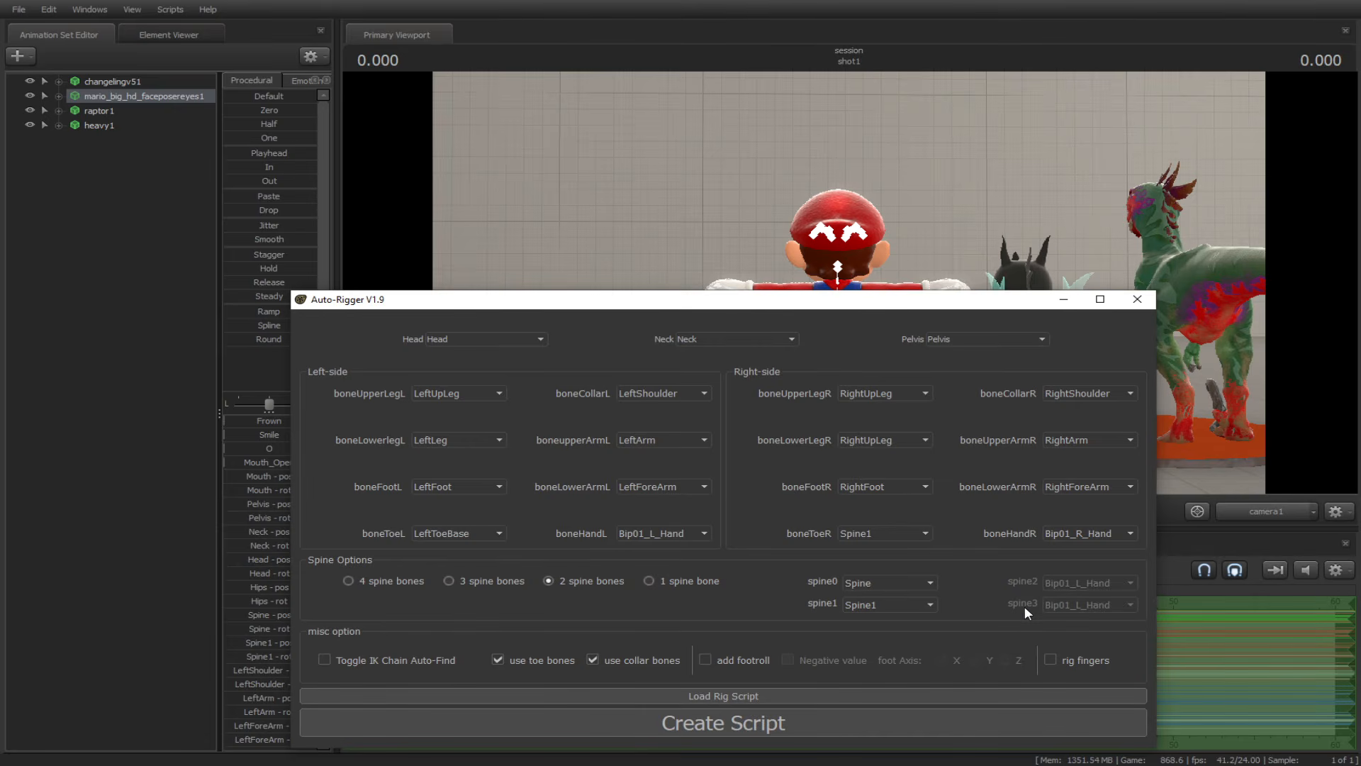
{"action": "left_click_drag", "start_coordinate": [566, 300], "coordinate": [544, 212]}
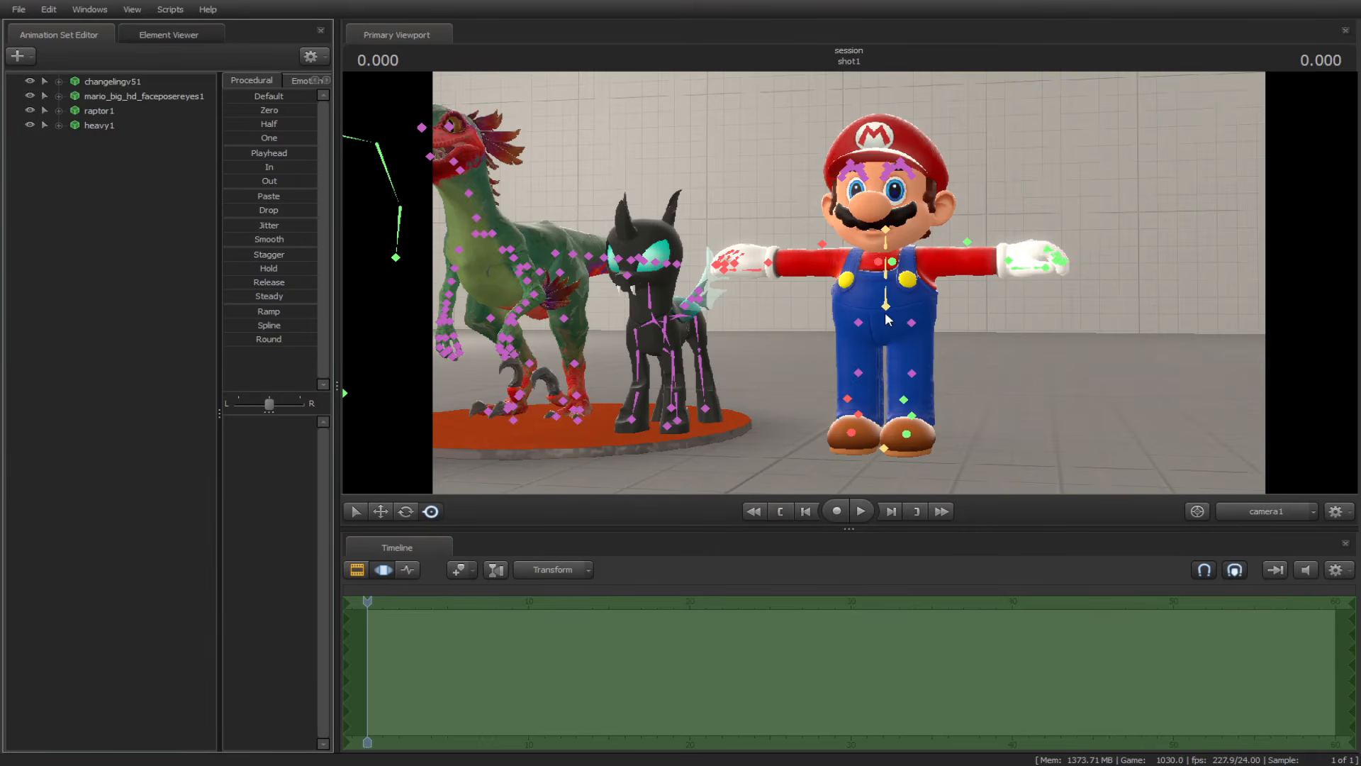
Step: Try moving Mario's pelvis rig control downward to test the generated rig, and undo the move
{"action": "left_click", "coordinate": [895, 305]}
{"action": "left_click_drag", "start_coordinate": [895, 306], "coordinate": [886, 364]}
{"action": "key", "text": "ctrl+z"}
{"action": "left_click", "coordinate": [138, 171]}
{"action": "key", "text": "ctrl+z"}
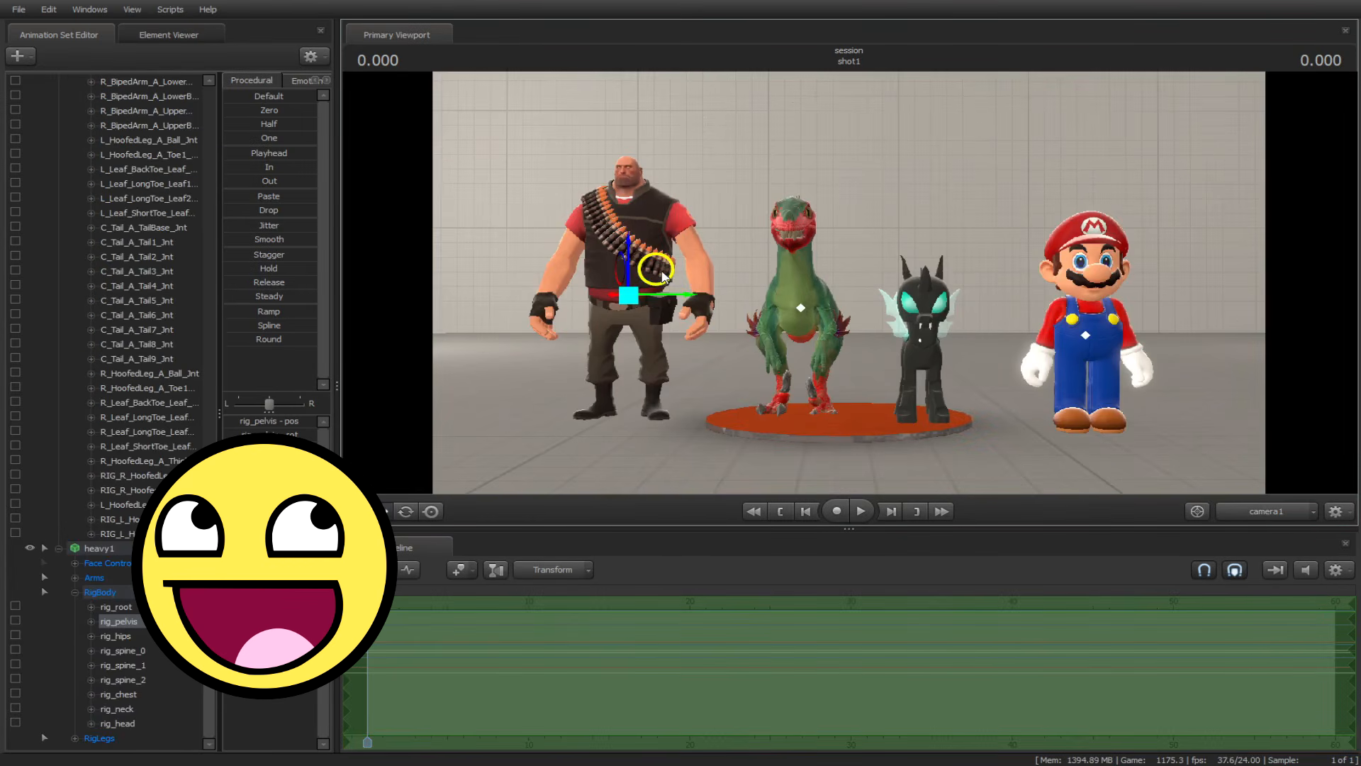
Step: Try lowering the Heavy, raptor, changeling and Mario together by their pelvis controls, and undo the move
{"action": "mouse_move", "coordinate": [656, 312]}
{"action": "left_mouse_down"}
{"action": "mouse_move", "coordinate": [653, 298]}
{"action": "mouse_move", "coordinate": [620, 291]}
{"action": "mouse_move", "coordinate": [684, 286]}
{"action": "mouse_move", "coordinate": [607, 277]}
{"action": "mouse_move", "coordinate": [666, 272]}
{"action": "mouse_move", "coordinate": [667, 313]}
{"action": "left_mouse_up"}
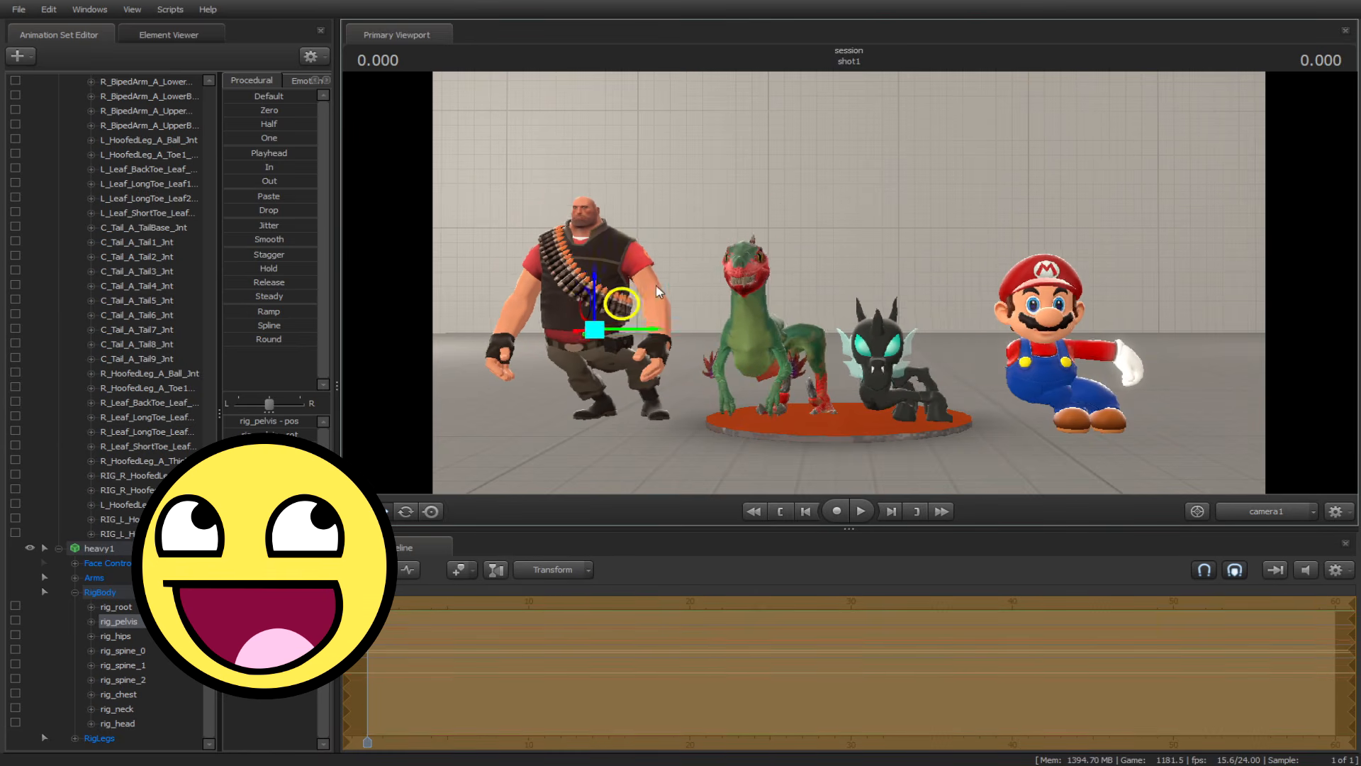
{"action": "left_click_drag", "start_coordinate": [658, 290], "coordinate": [622, 277]}
{"action": "key", "text": "ctrl+z"}
{"action": "left_click", "coordinate": [429, 515]}
{"action": "key", "text": "ctrl+z"}
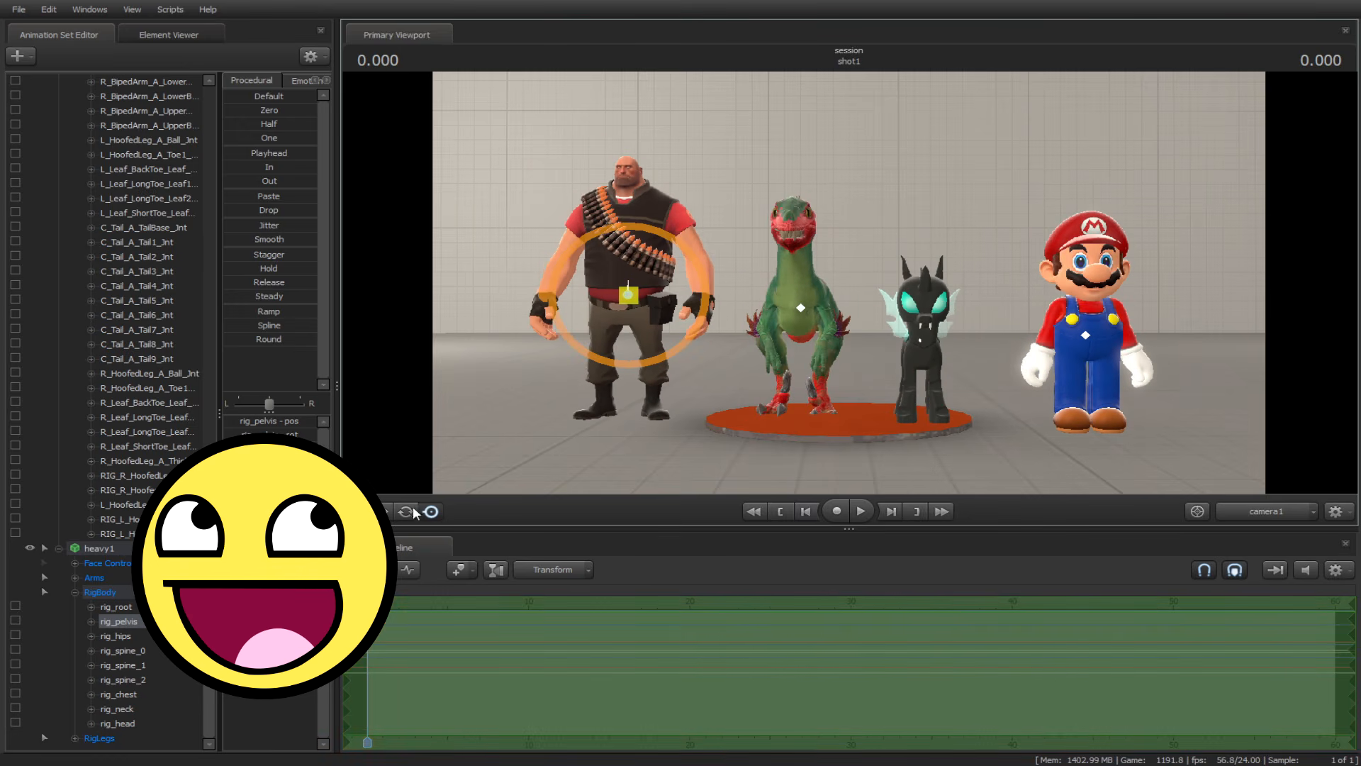